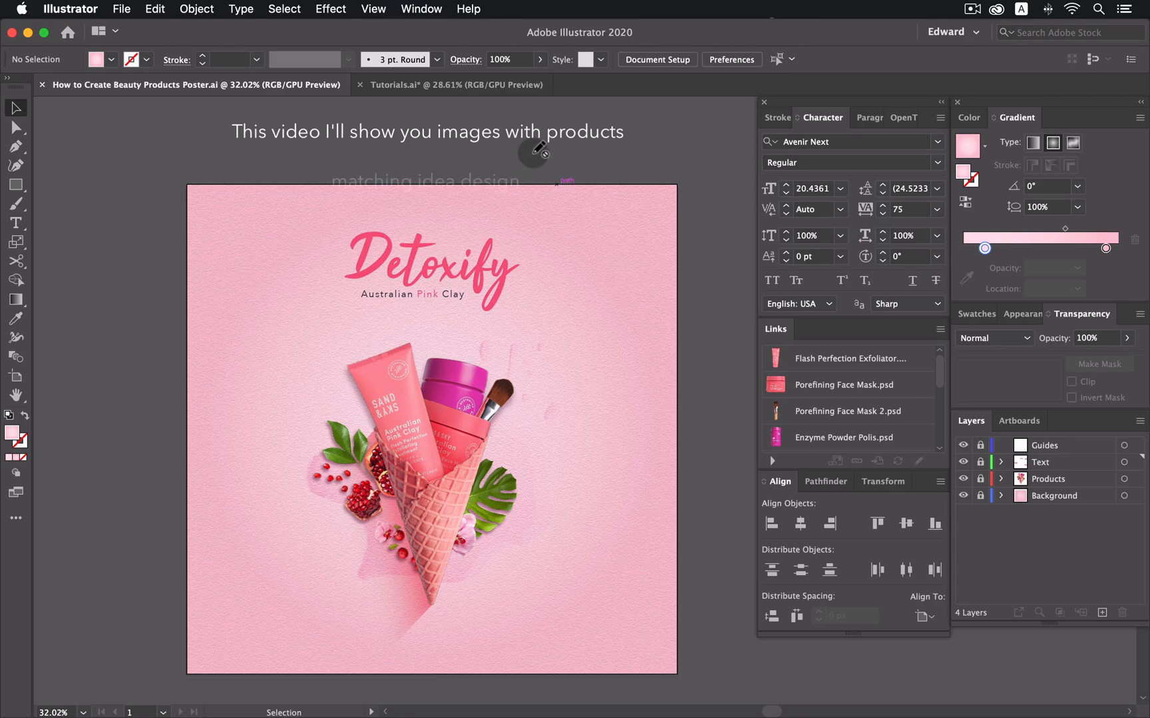
- Switch to the Tutorials.ai document
click(492, 85)
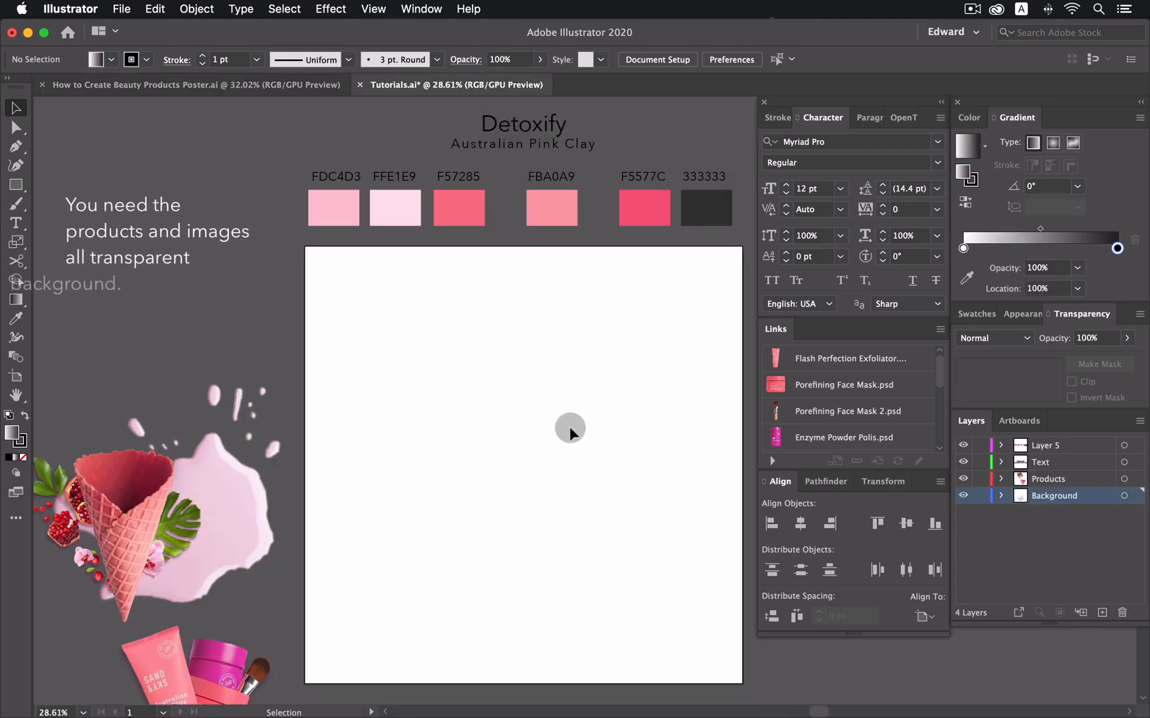
drag(134, 511, 413, 477)
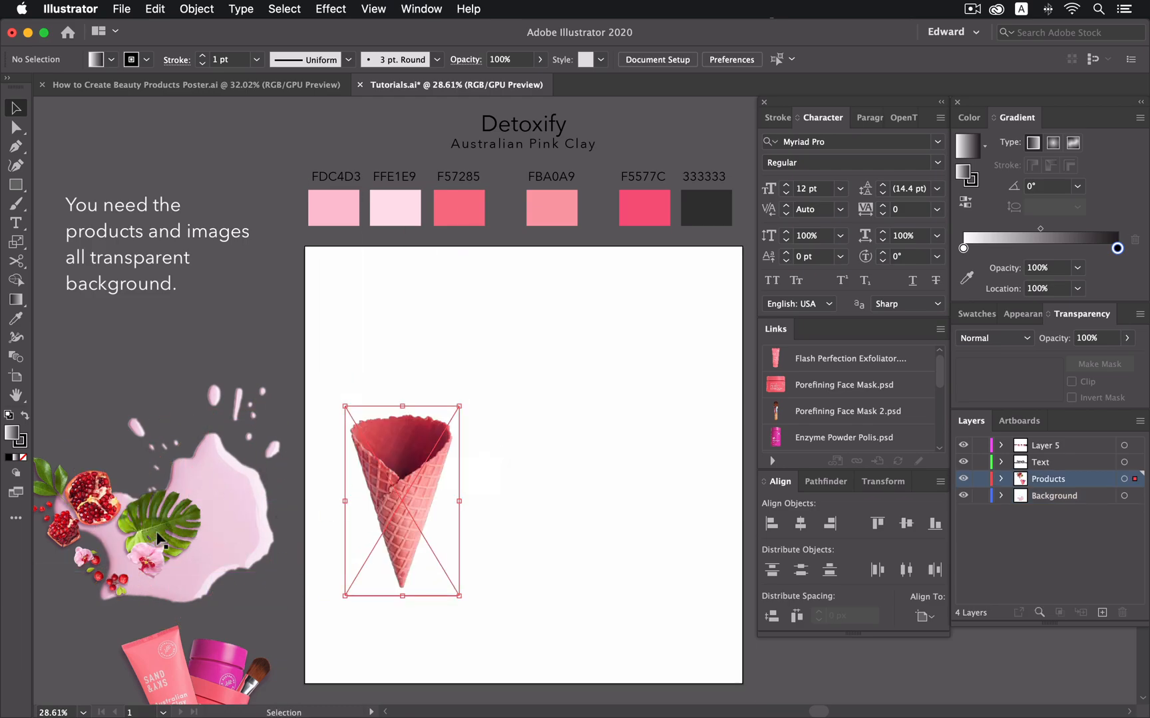
drag(83, 522, 518, 539)
drag(180, 641, 607, 461)
drag(242, 641, 716, 440)
click(547, 610)
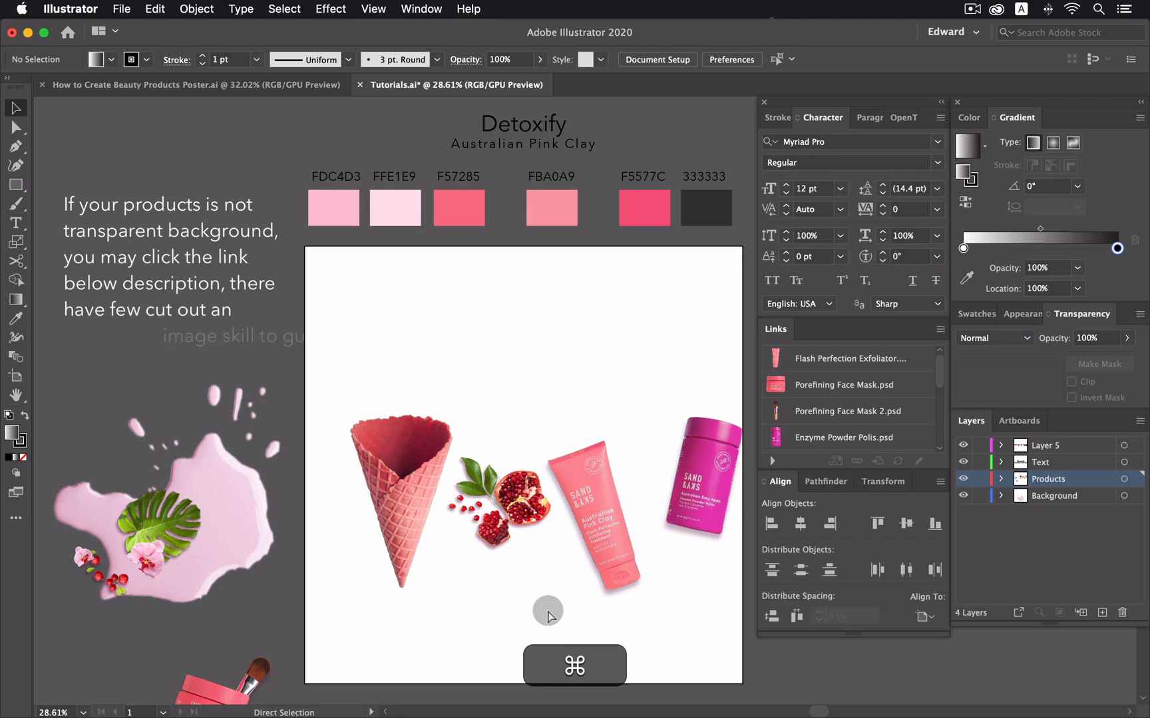
key(super+z)
key(super+z)
key(super+z)
key(super+z)
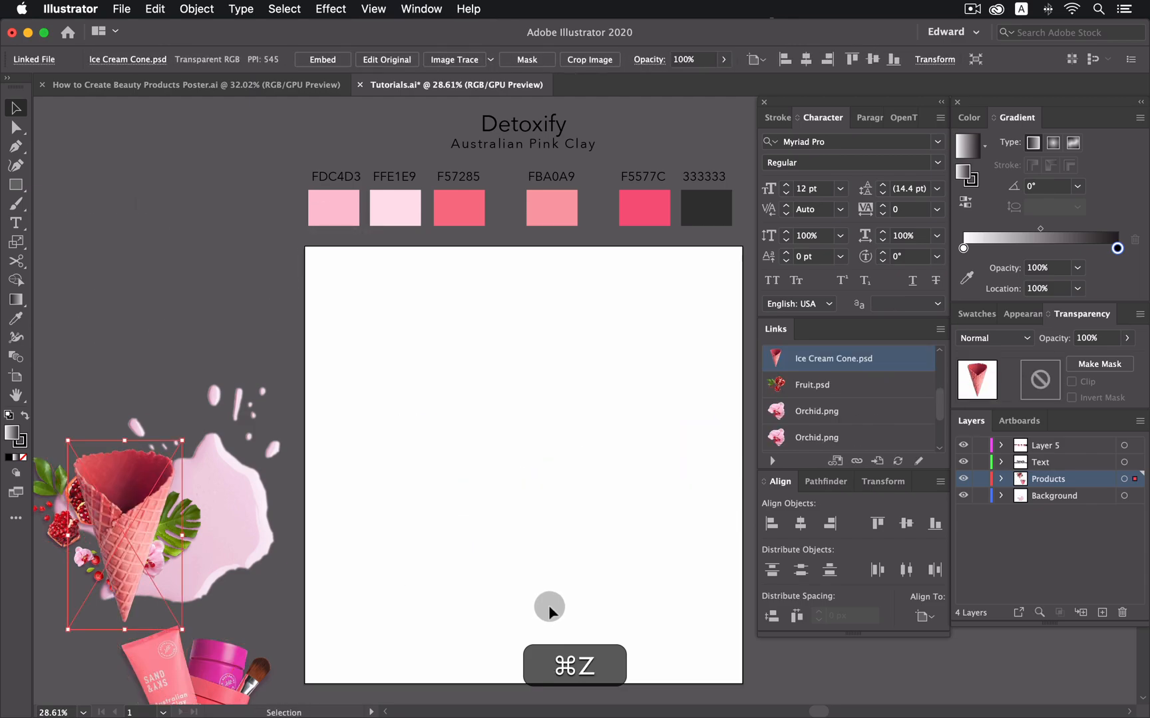
click(547, 611)
- Draw an artboard-sized rectangle on the Background layer and fill it with a radial gradient from FFE1E9, its stop at about 7%, to FDC4D3
click(1058, 496)
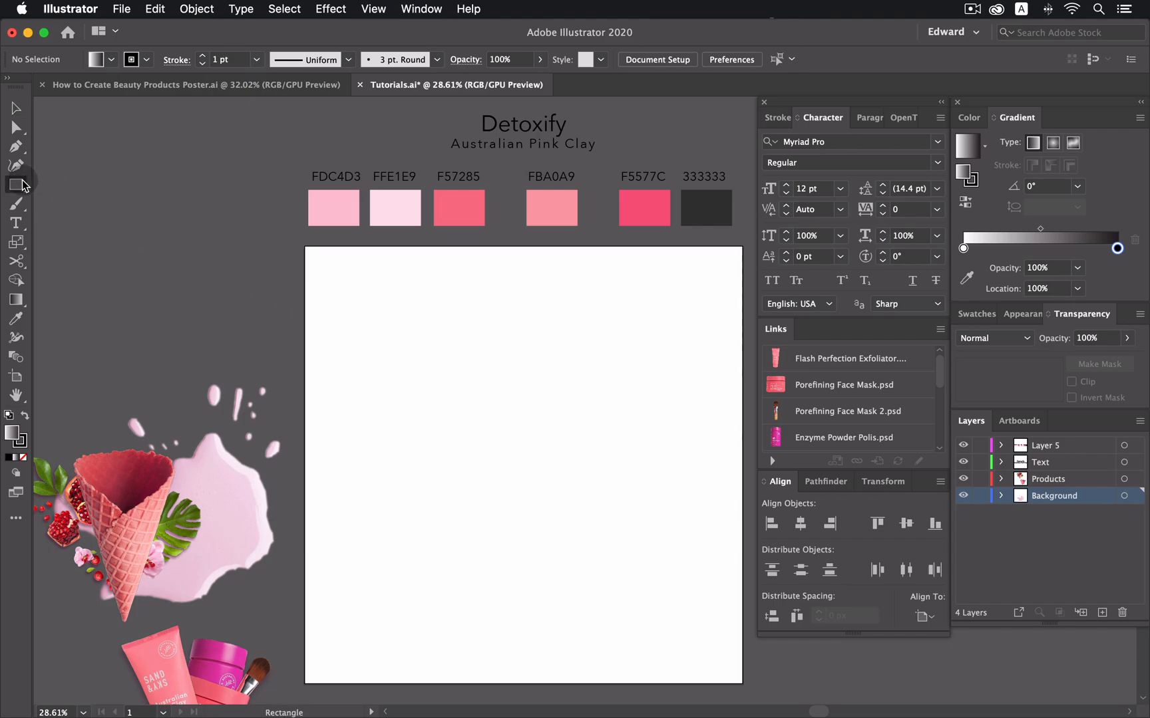
drag(740, 681, 305, 246)
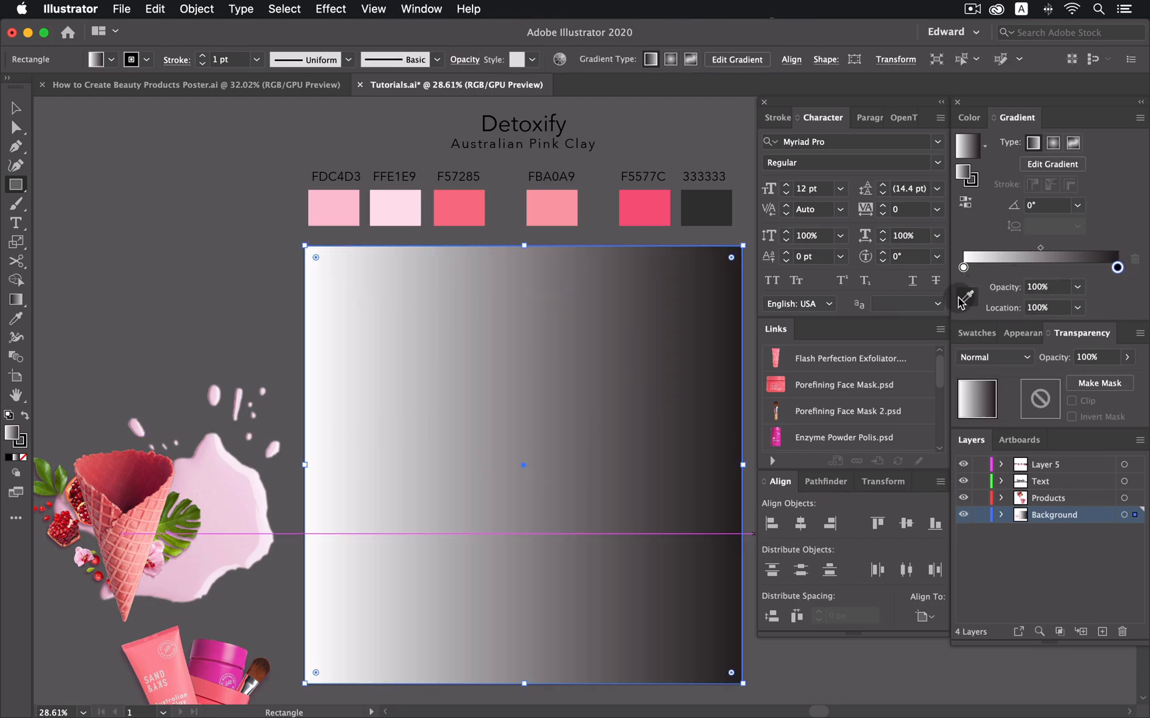
click(966, 297)
click(322, 203)
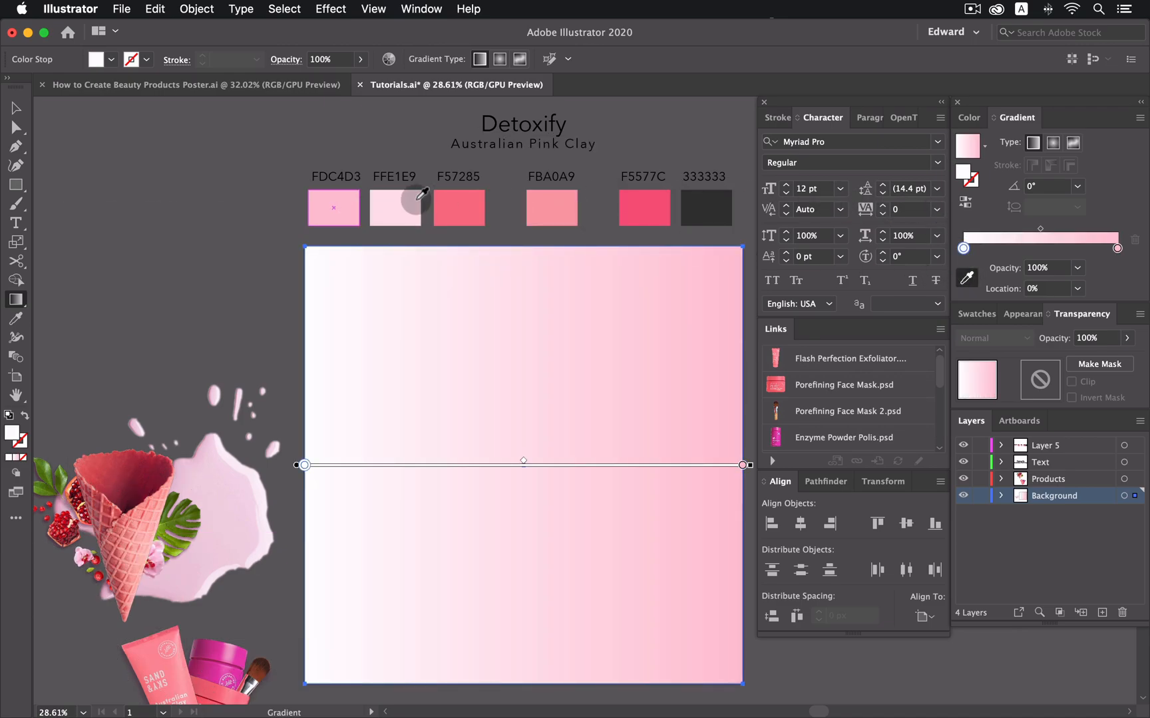
click(393, 203)
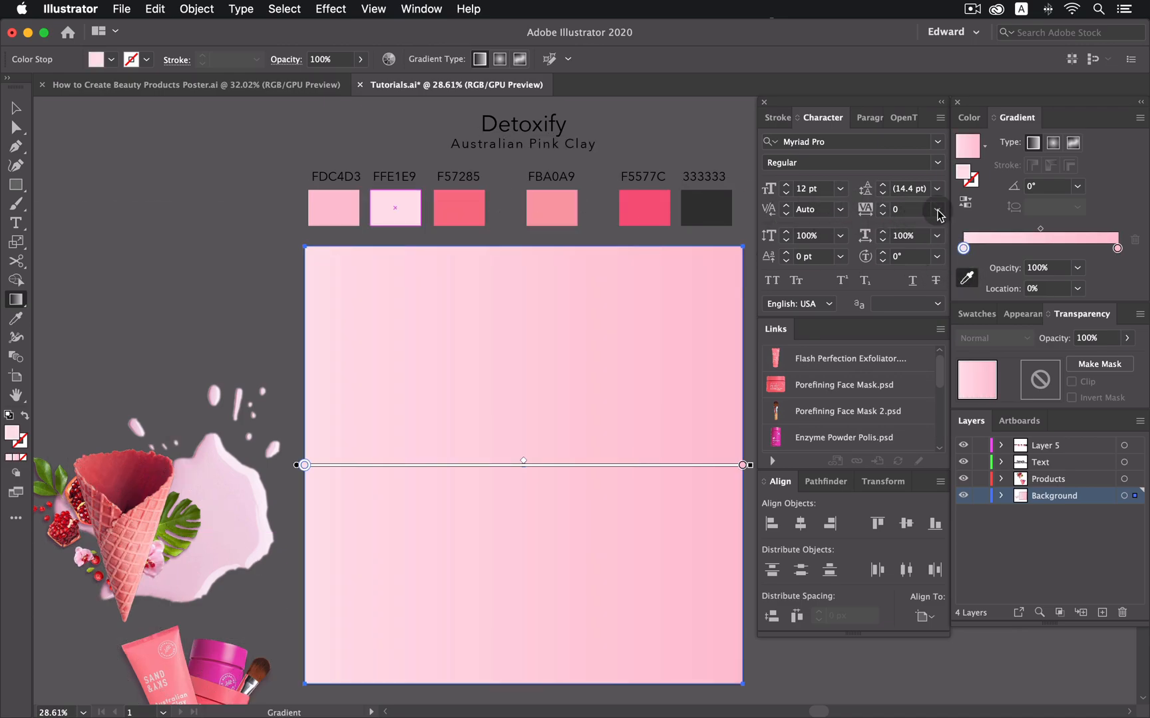
click(1053, 143)
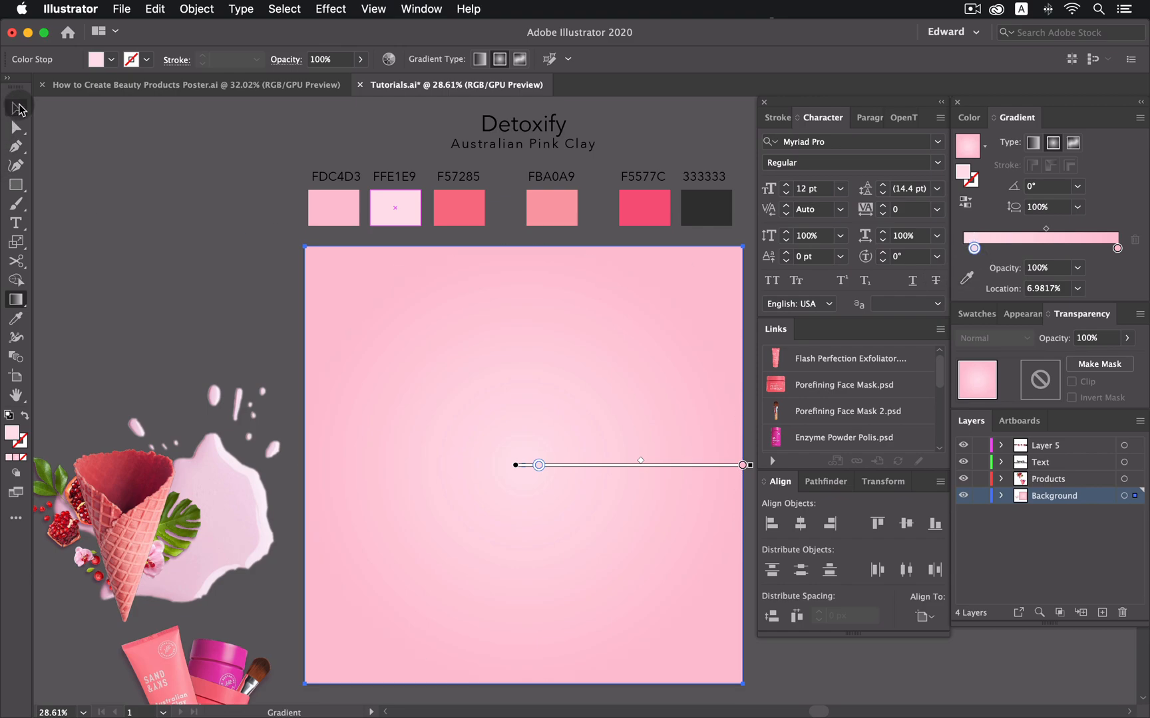
click(18, 108)
click(216, 222)
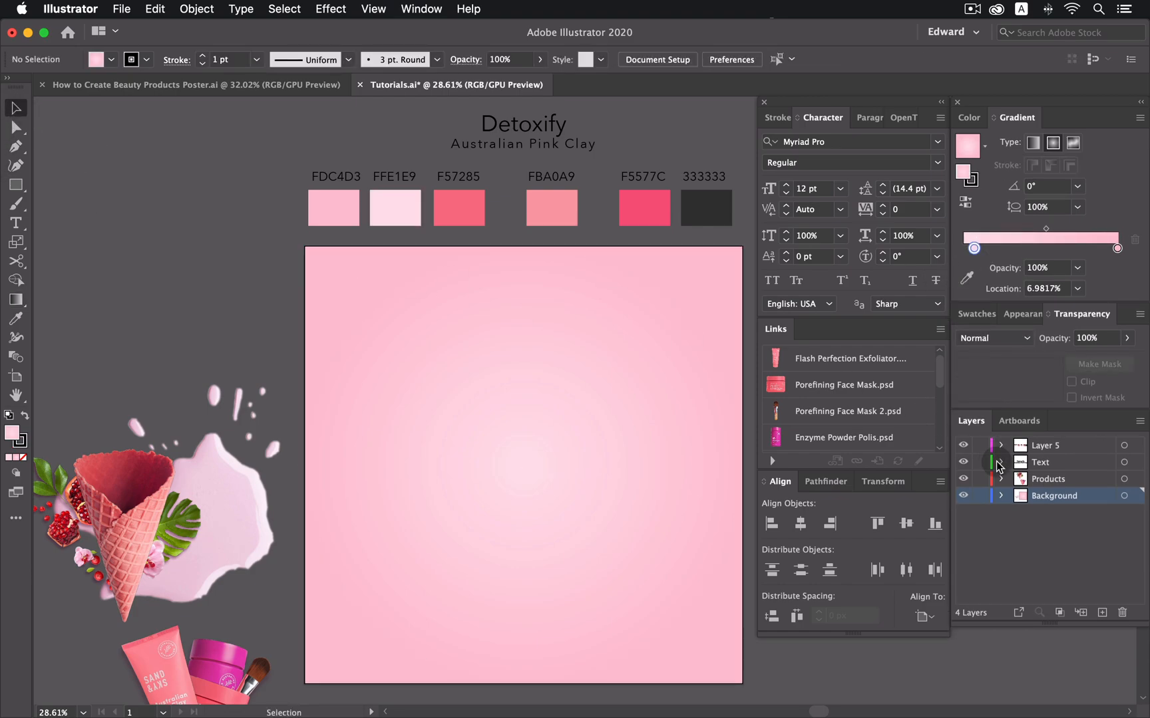
- Duplicate the gradient rectangle within the Background layer and recolour the upper copy with the F57285 swatch
click(1000, 495)
drag(1065, 513, 1101, 611)
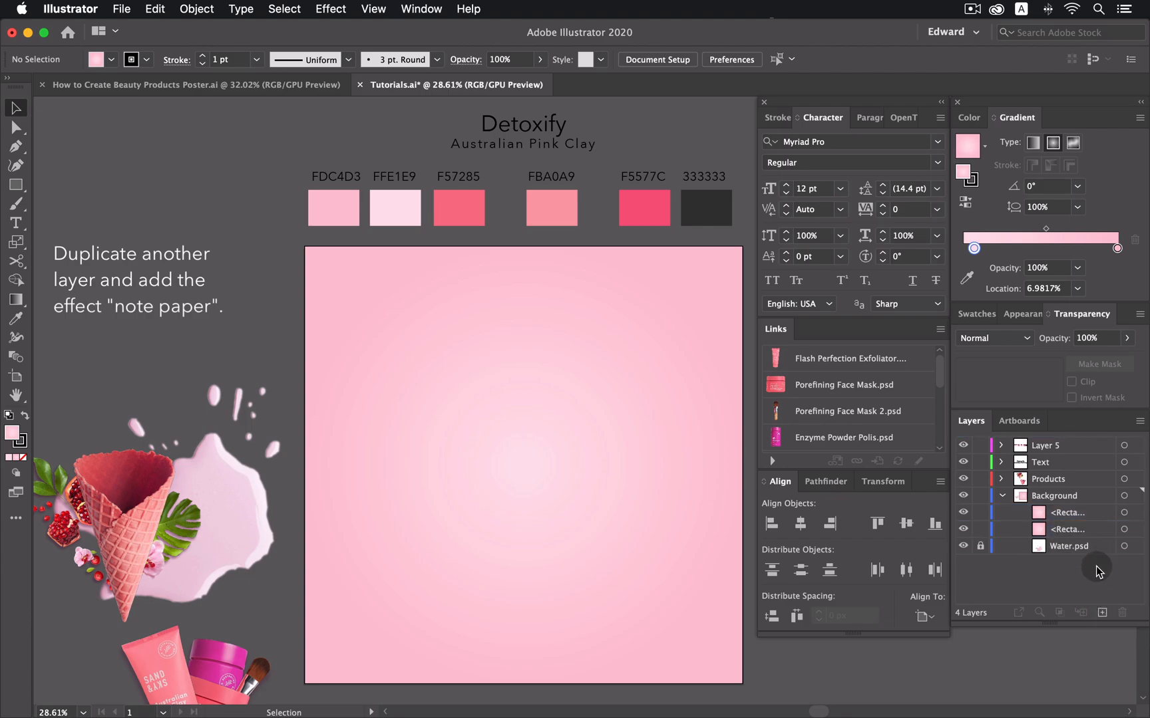
click(1124, 513)
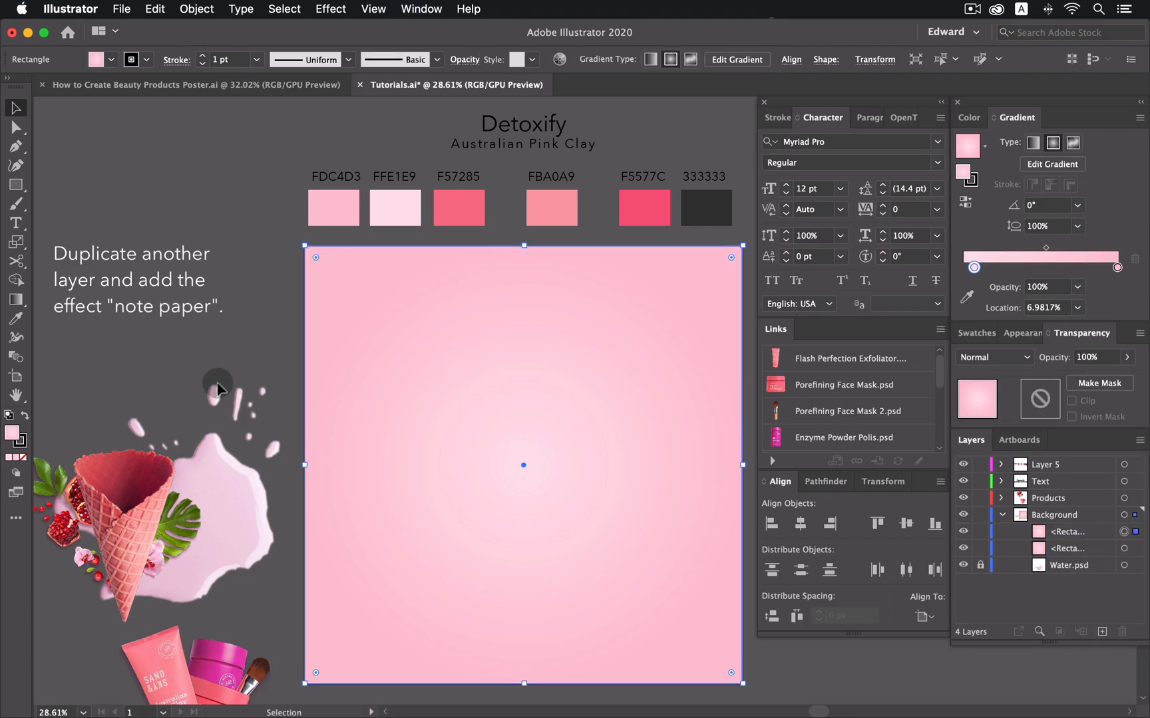
click(19, 321)
click(457, 217)
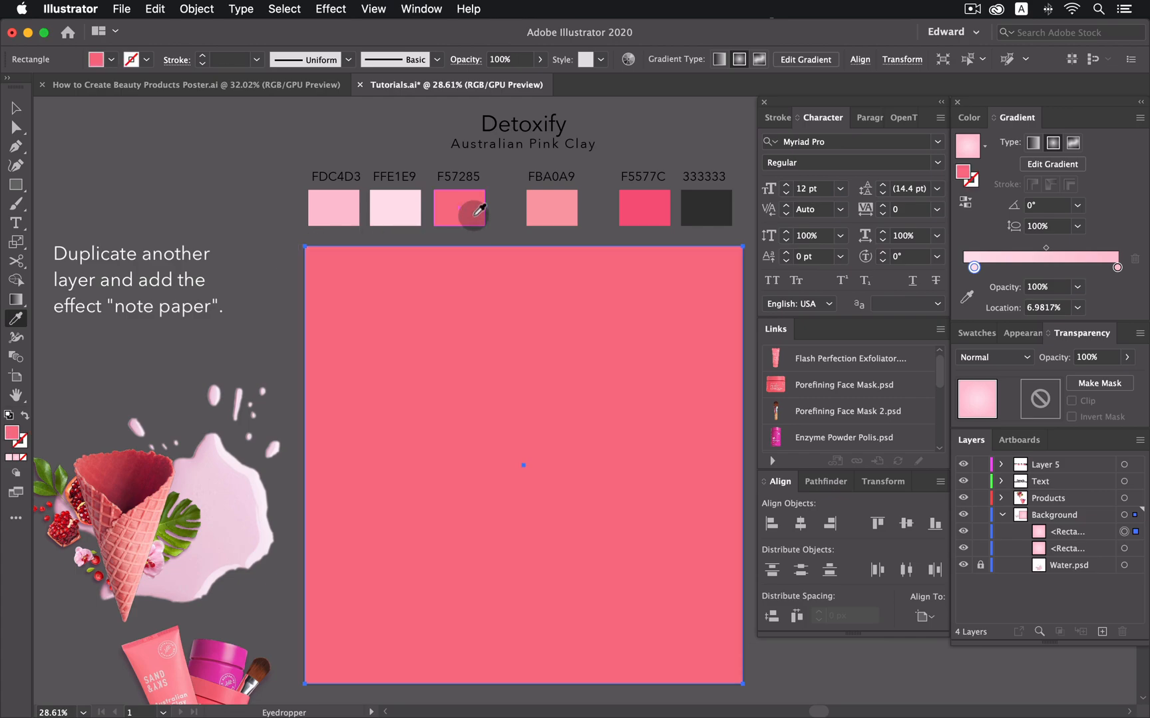
- Apply the Note Paper sketch effect to the F57285 rectangle with Image Balance 23, Graininess 7 and Relief 5
click(16, 113)
click(330, 8)
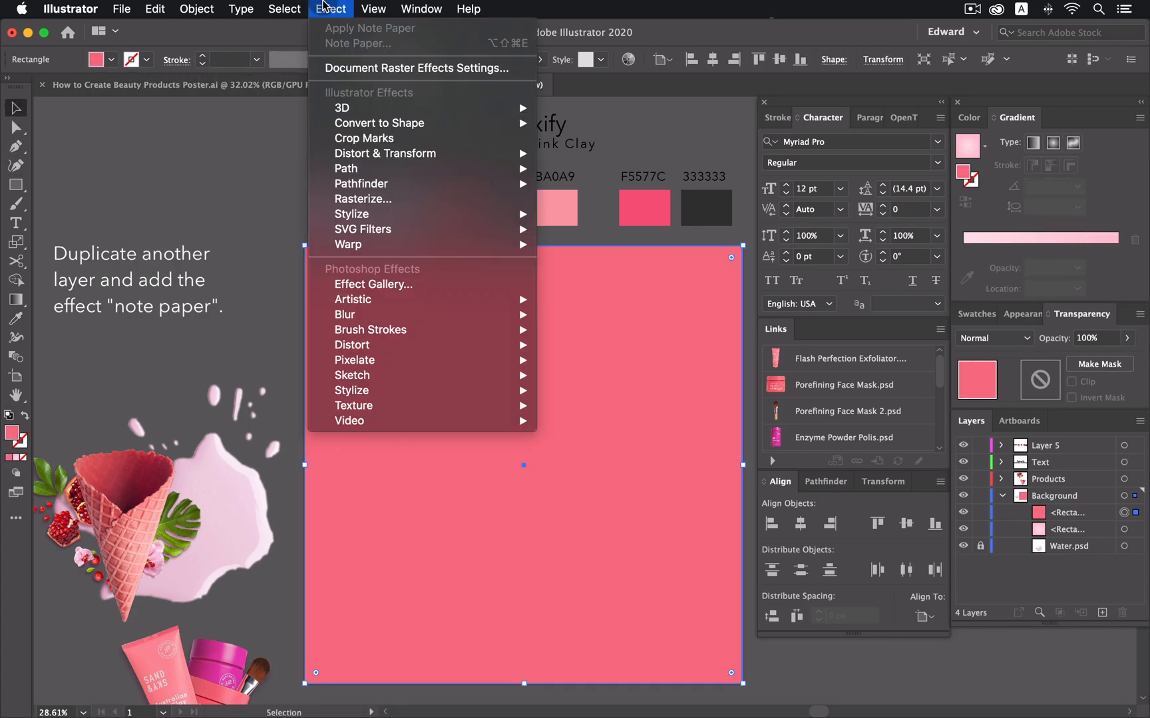
mouse_move(425, 363)
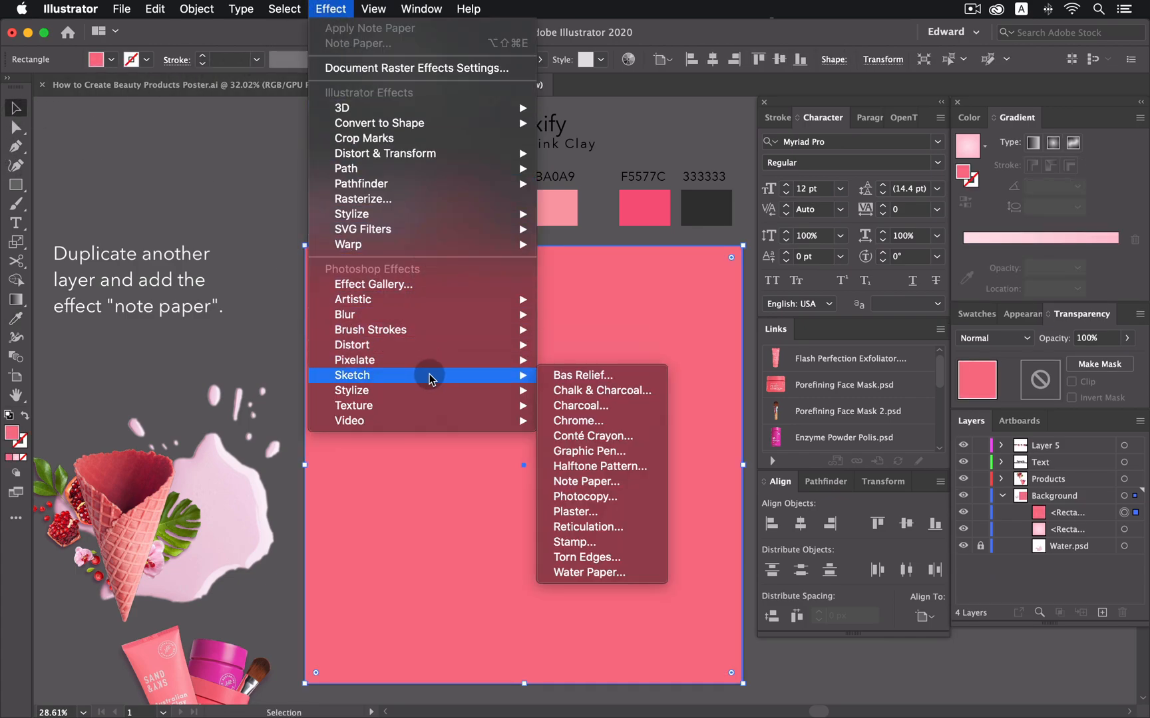
click(629, 488)
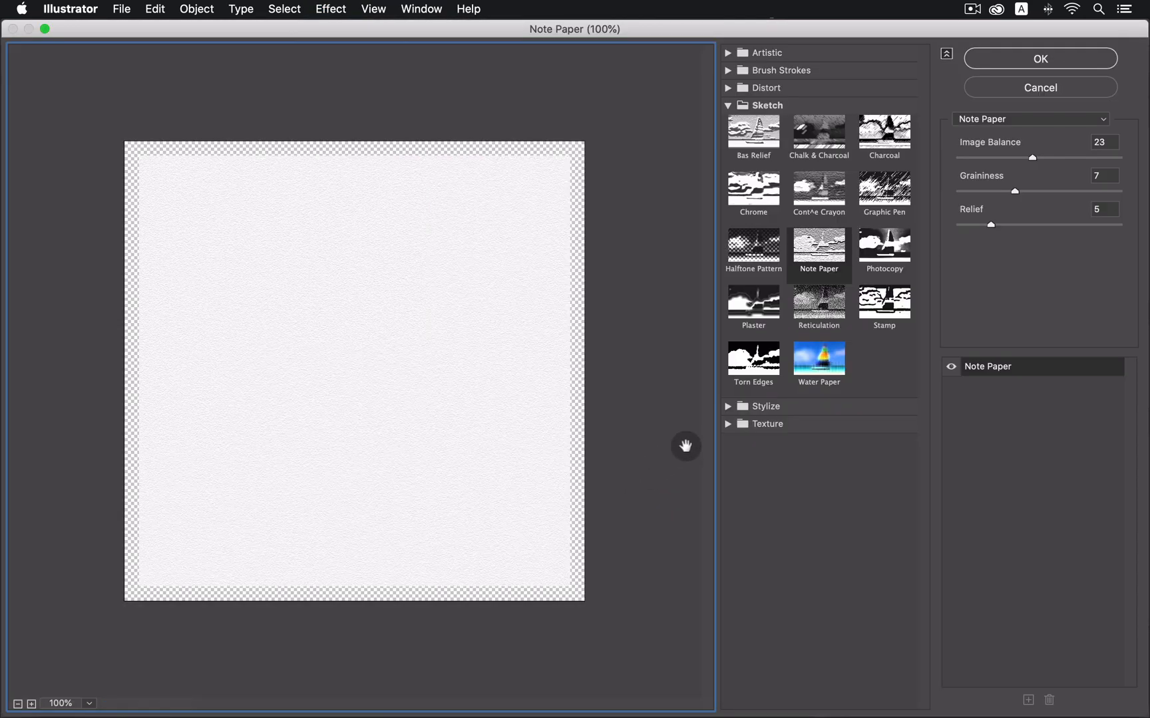
click(1099, 144)
click(1087, 176)
click(1105, 208)
click(1045, 59)
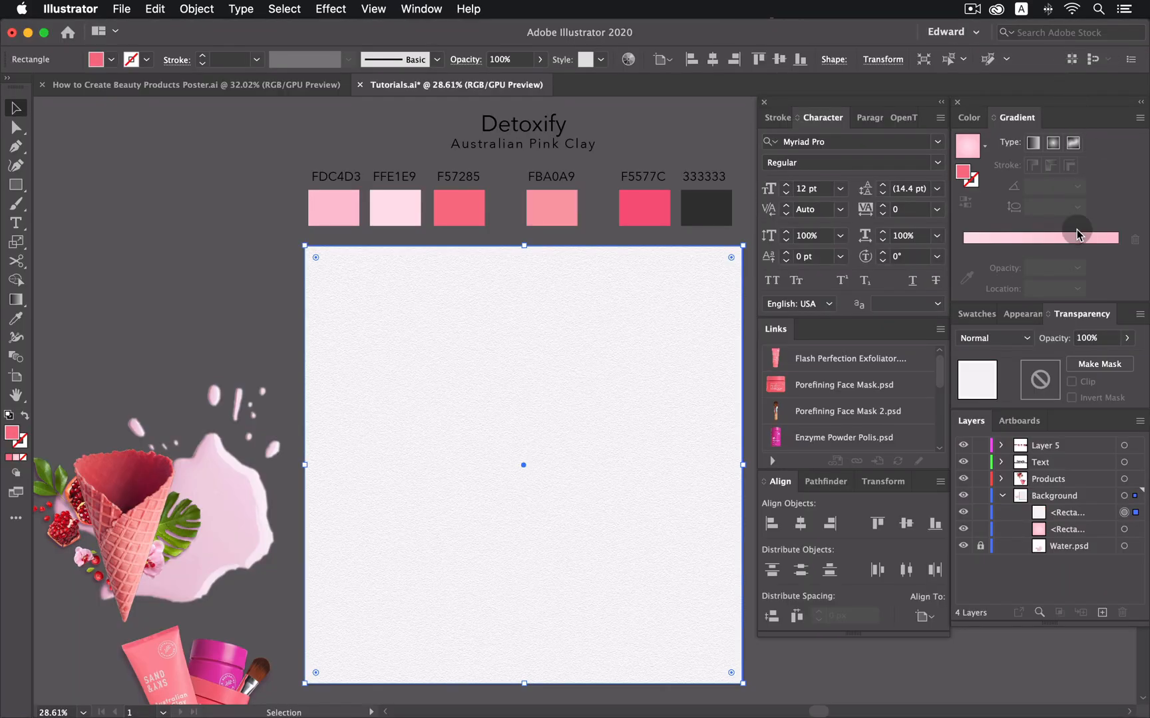
- Set the note paper rectangle's blend mode to Multiply
click(1025, 338)
click(1027, 396)
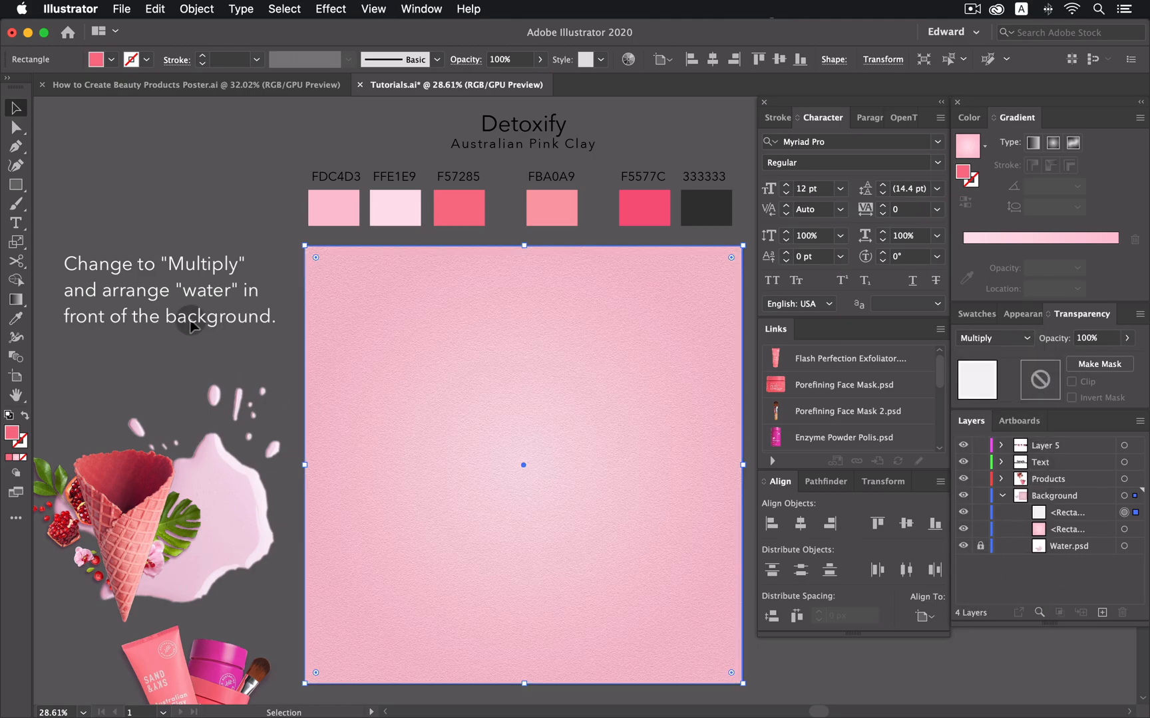
click(197, 291)
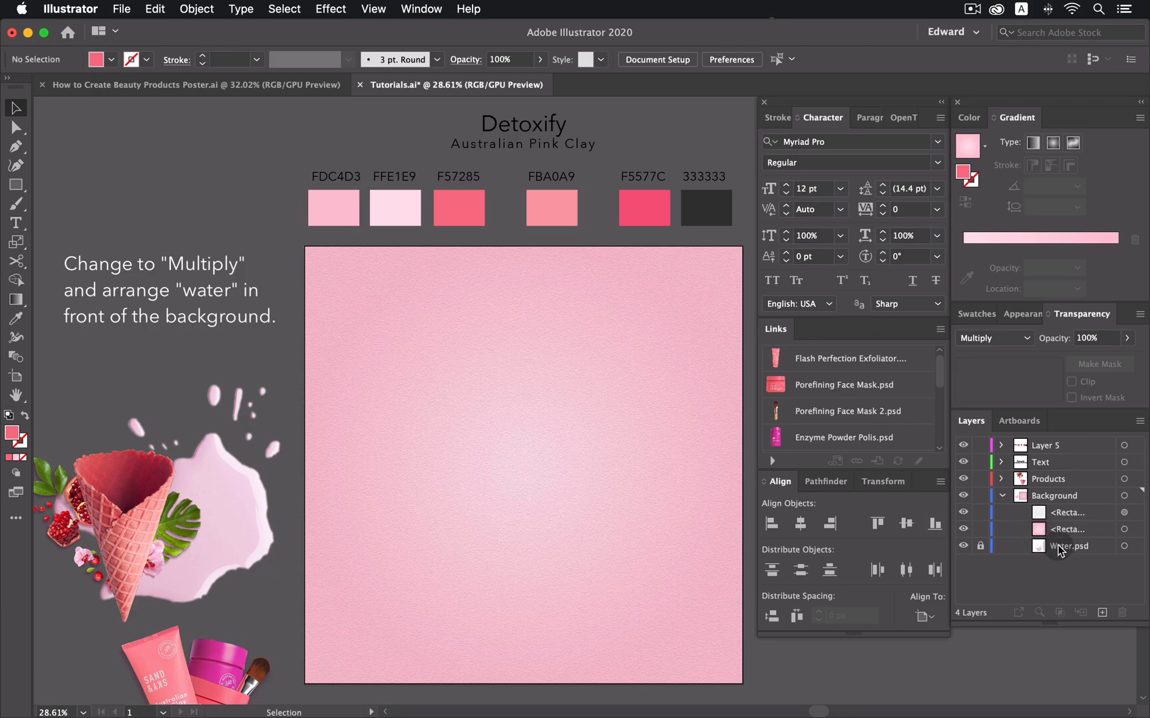
- Unlock Water.psd, place it above both rectangles in the Background layer, and centre it horizontally on the artboard
drag(1076, 549, 1054, 509)
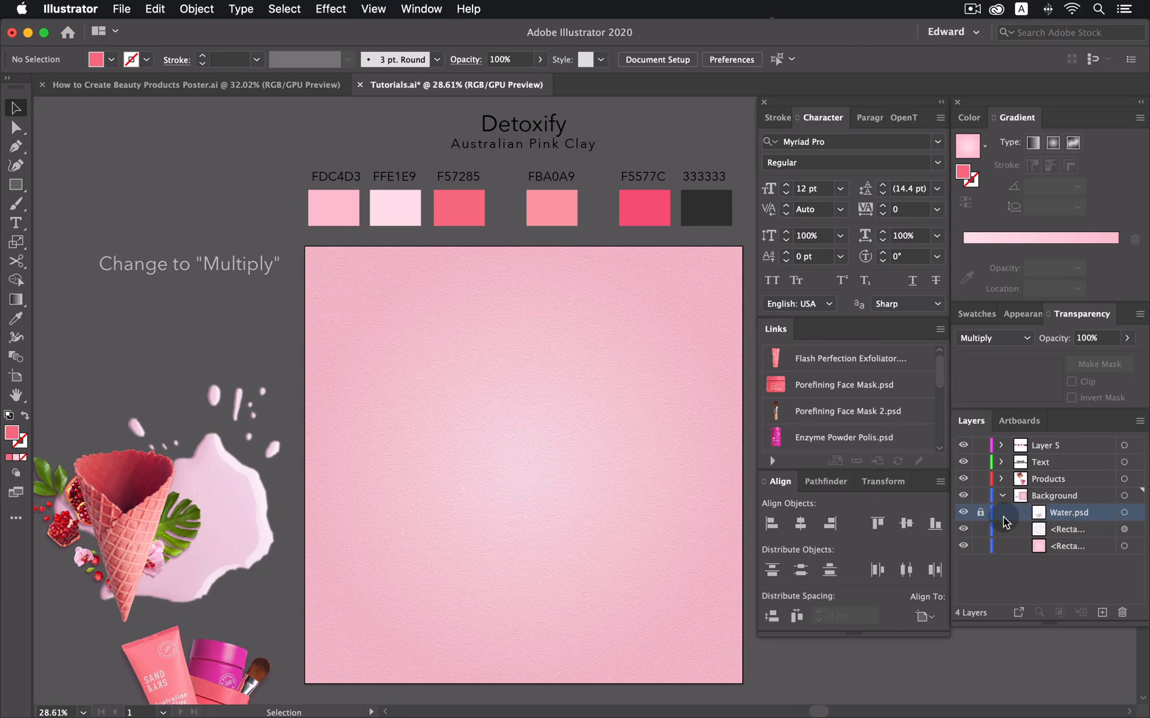
click(1124, 512)
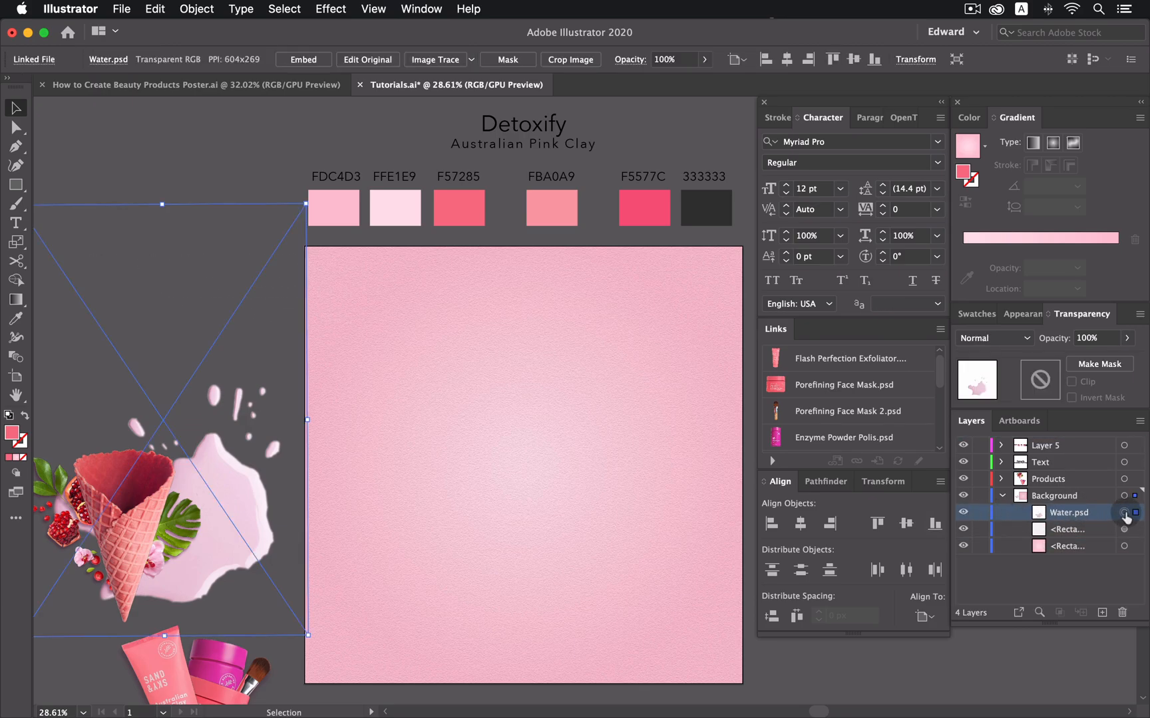
drag(185, 354, 545, 365)
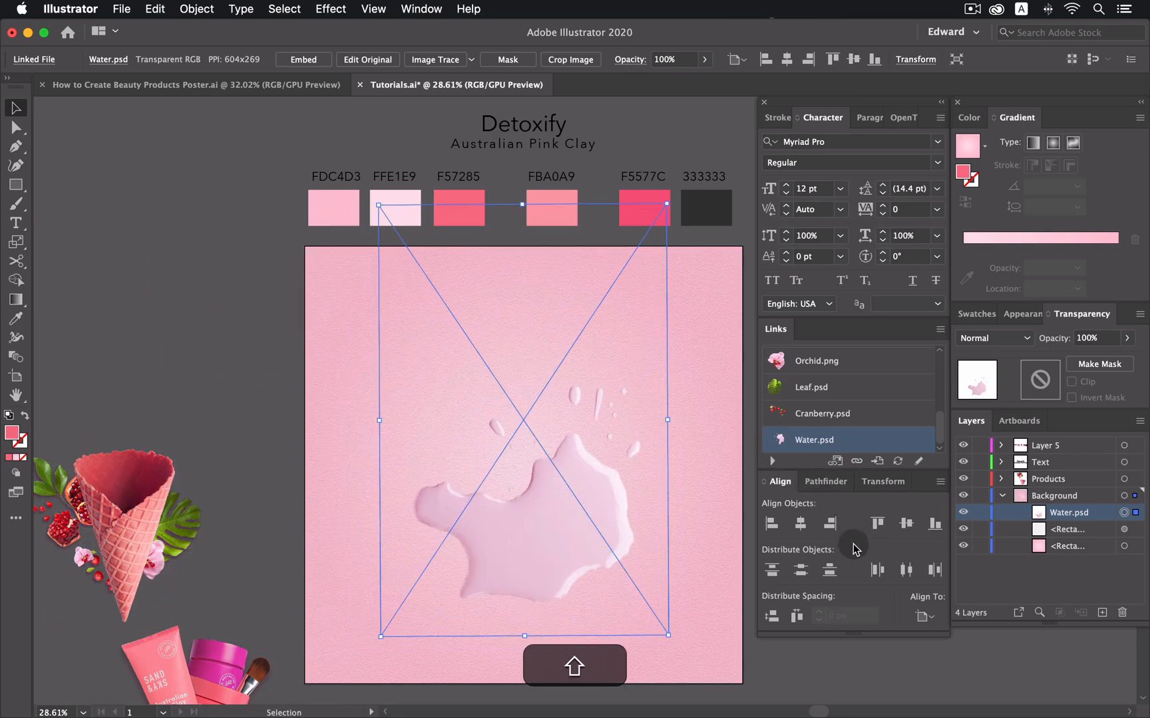
click(800, 525)
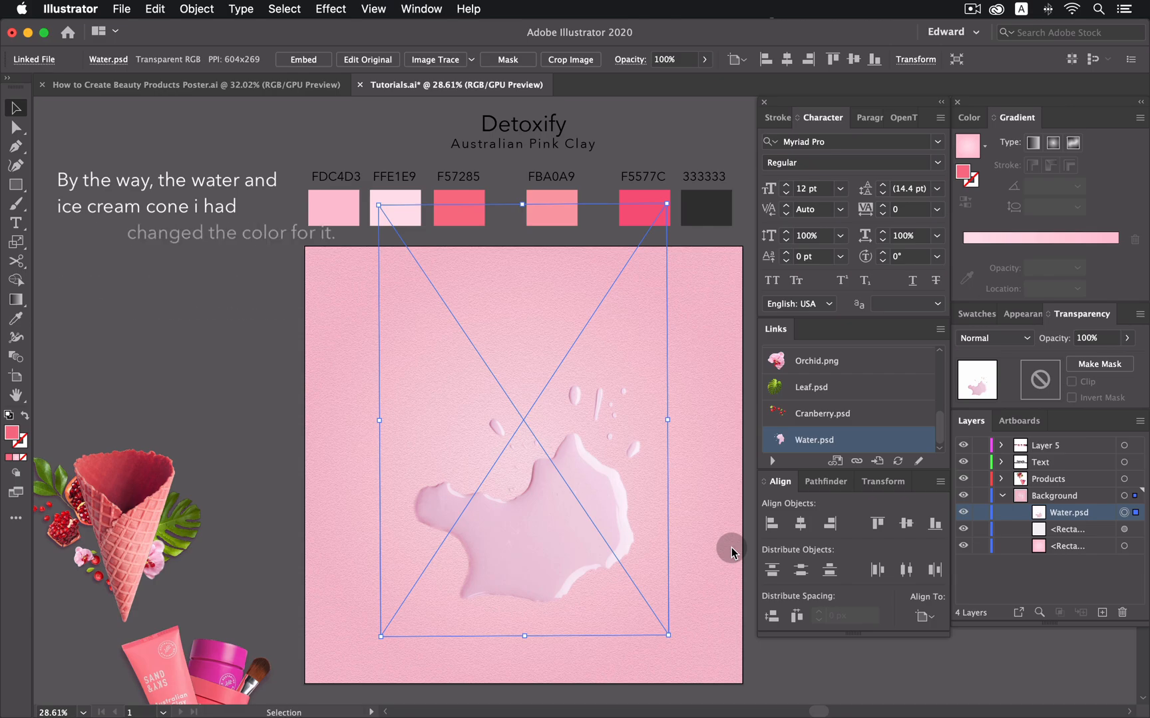
click(252, 369)
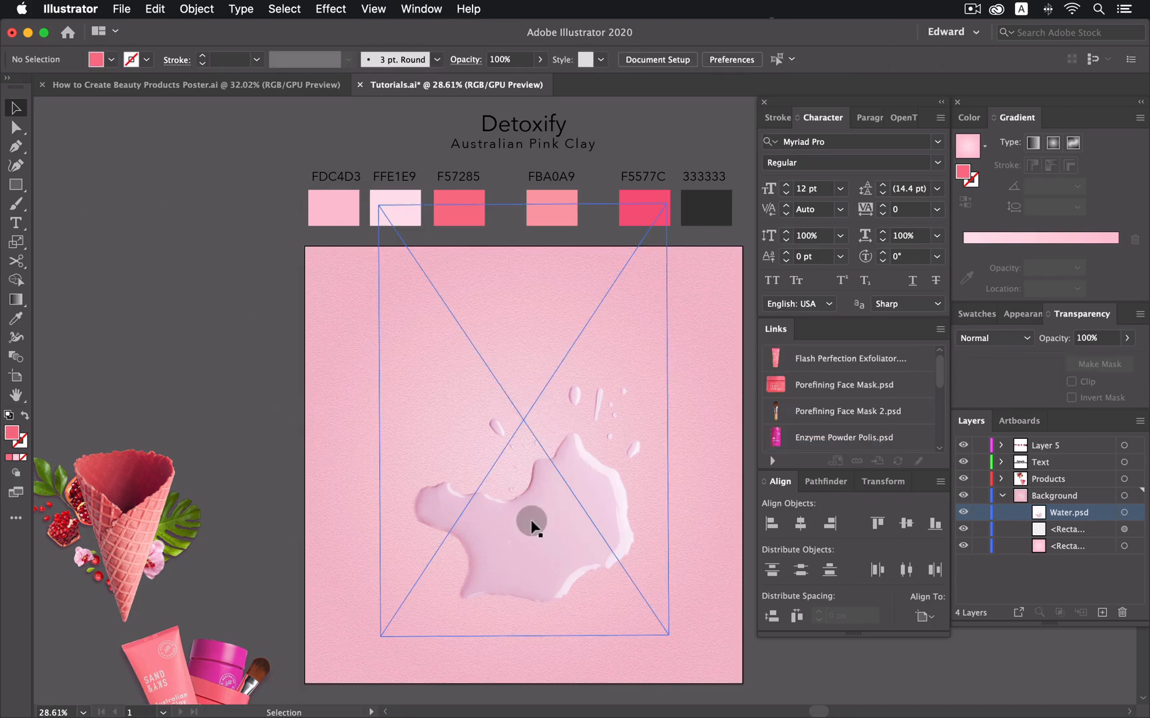
- Set the water image's blend mode to Color Burn, and collapse and lock the Background layer
click(565, 492)
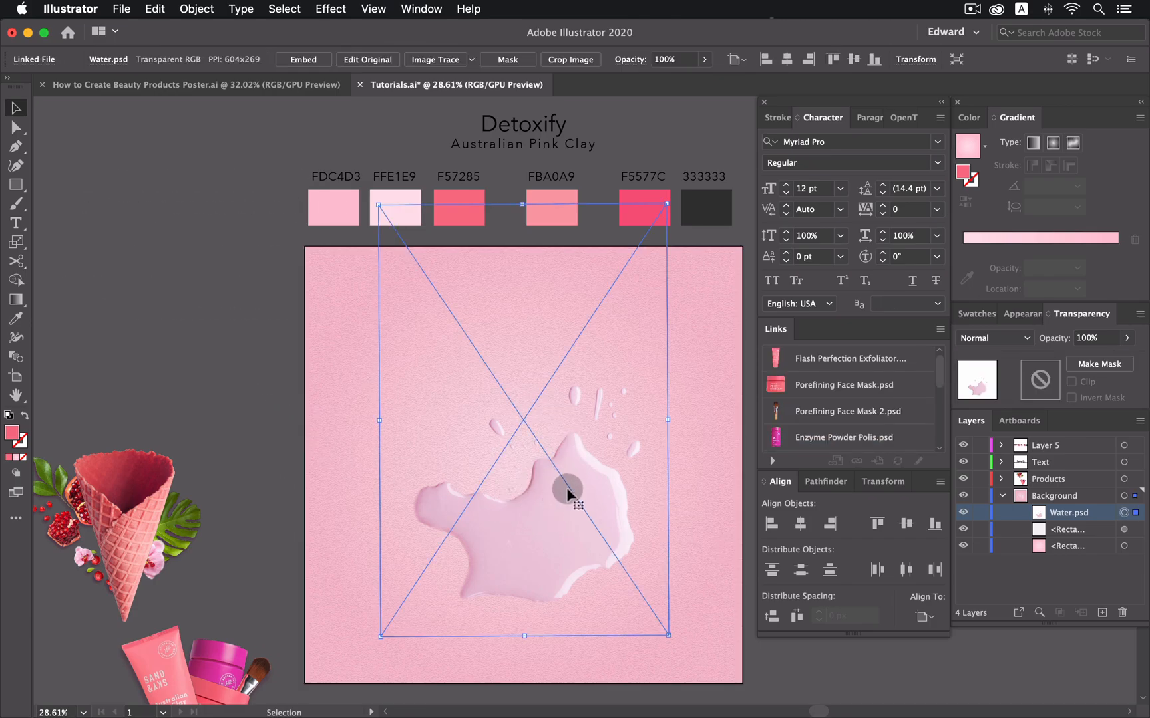
click(1026, 340)
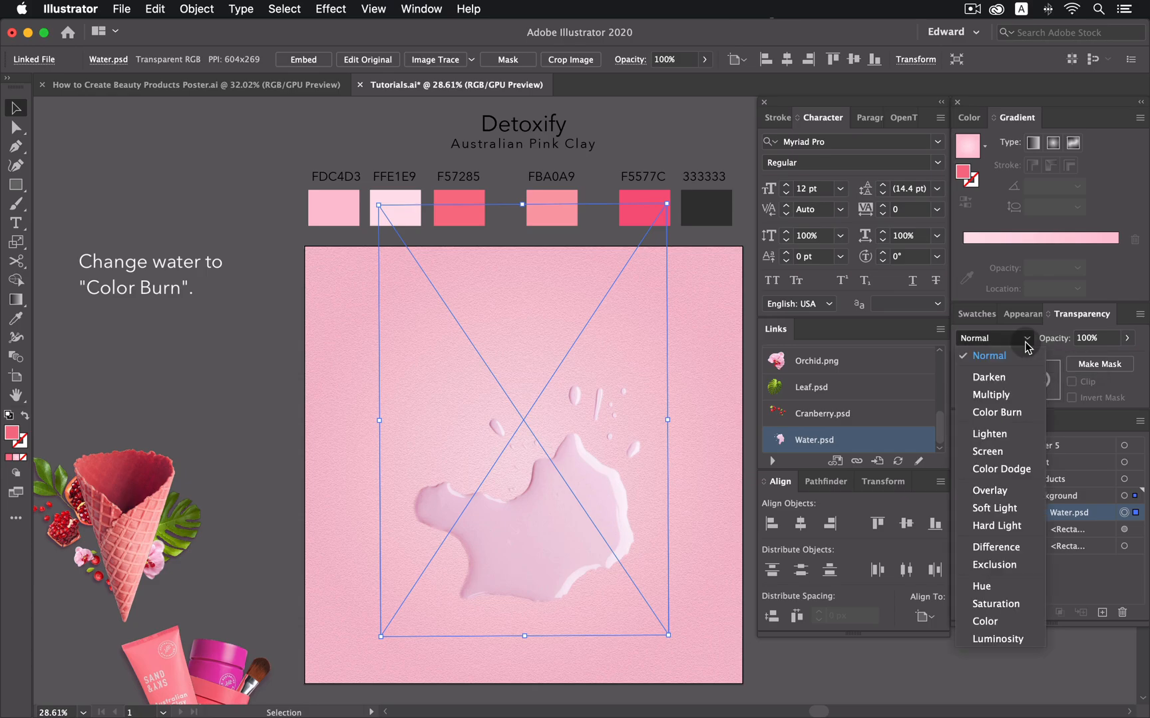
click(1023, 413)
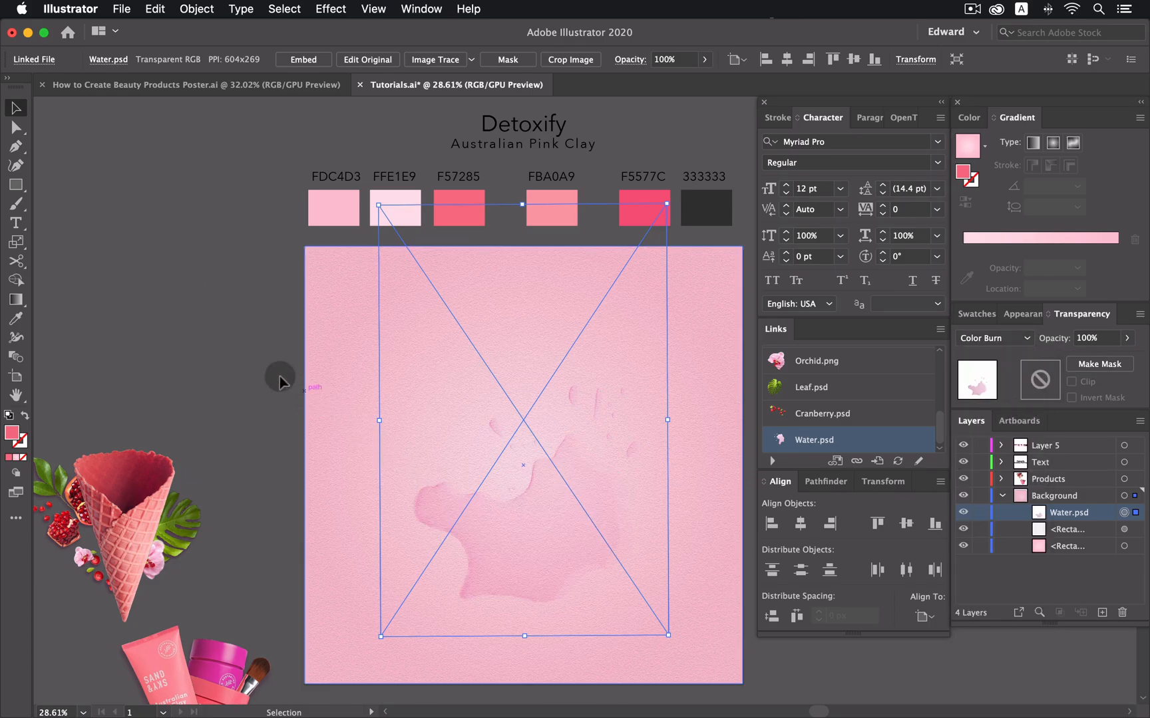
click(241, 368)
click(1008, 574)
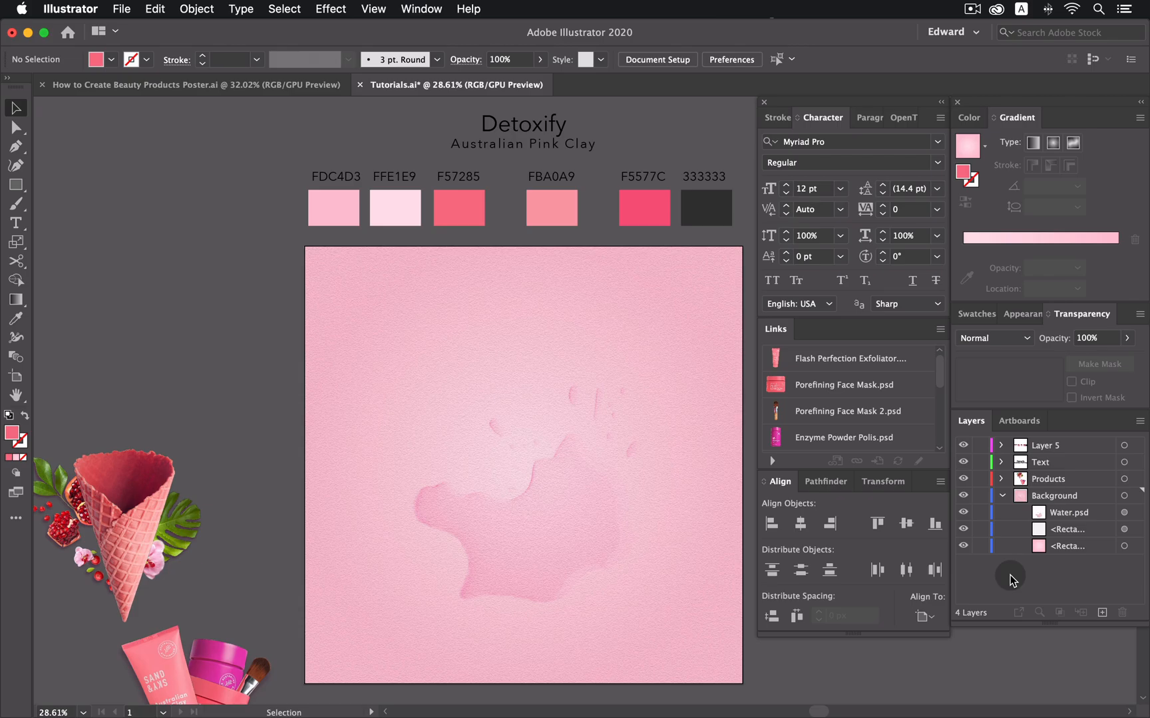
click(1003, 496)
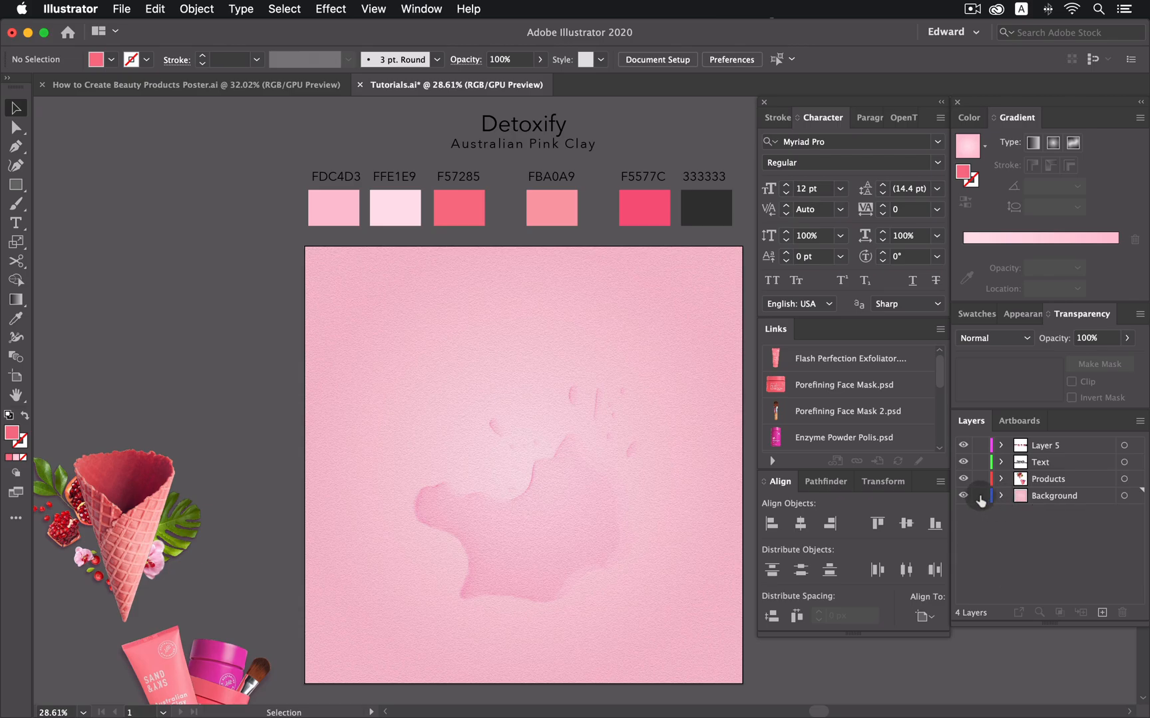
- Place the ice cream cone over the water splash and position the fruit, leaf, orchid and cranberry images behind it
drag(133, 534, 525, 529)
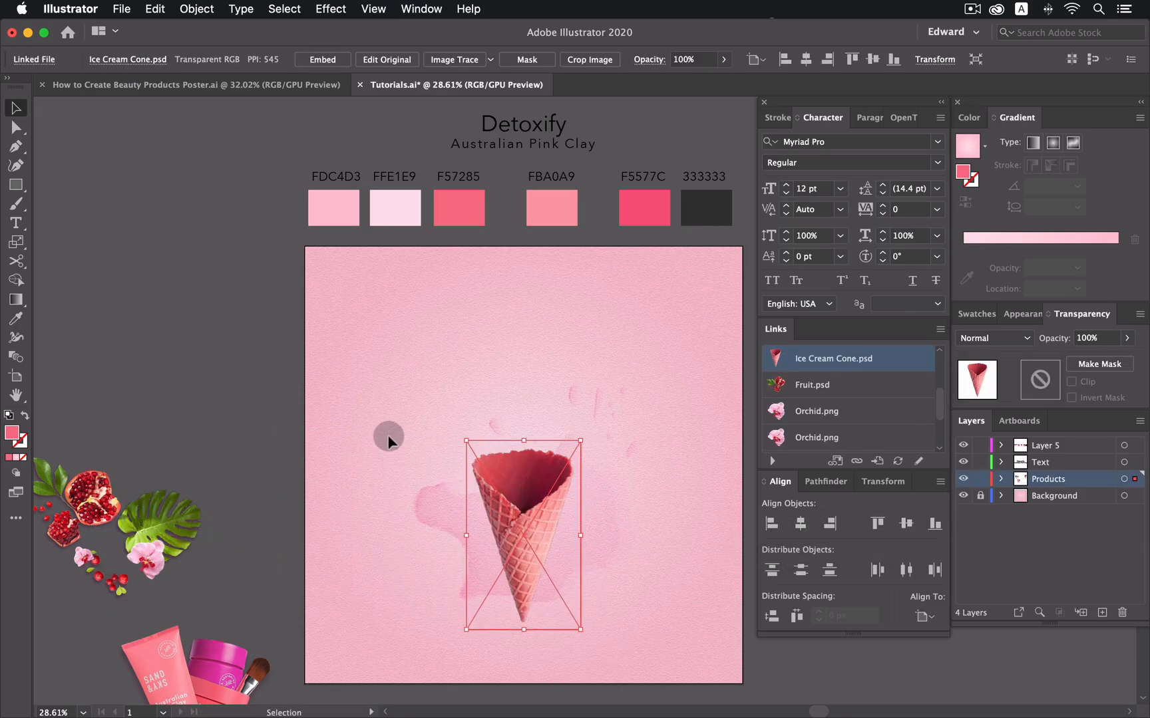
click(254, 388)
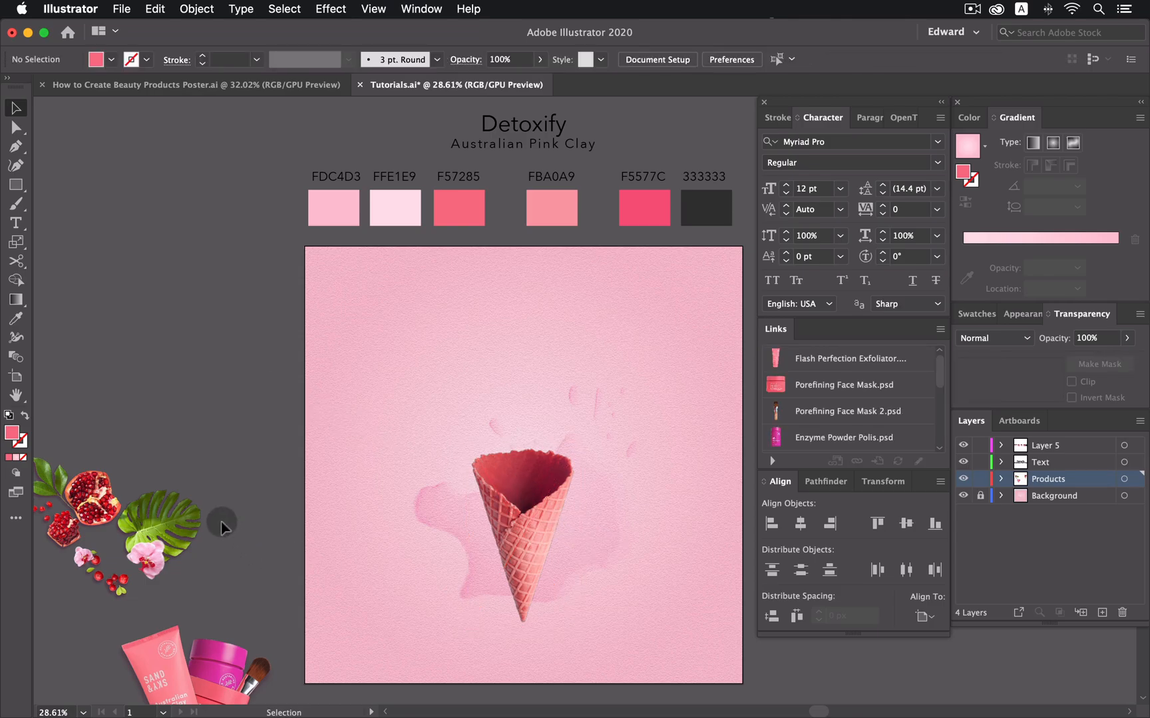
drag(203, 473, 54, 591)
drag(168, 534, 547, 534)
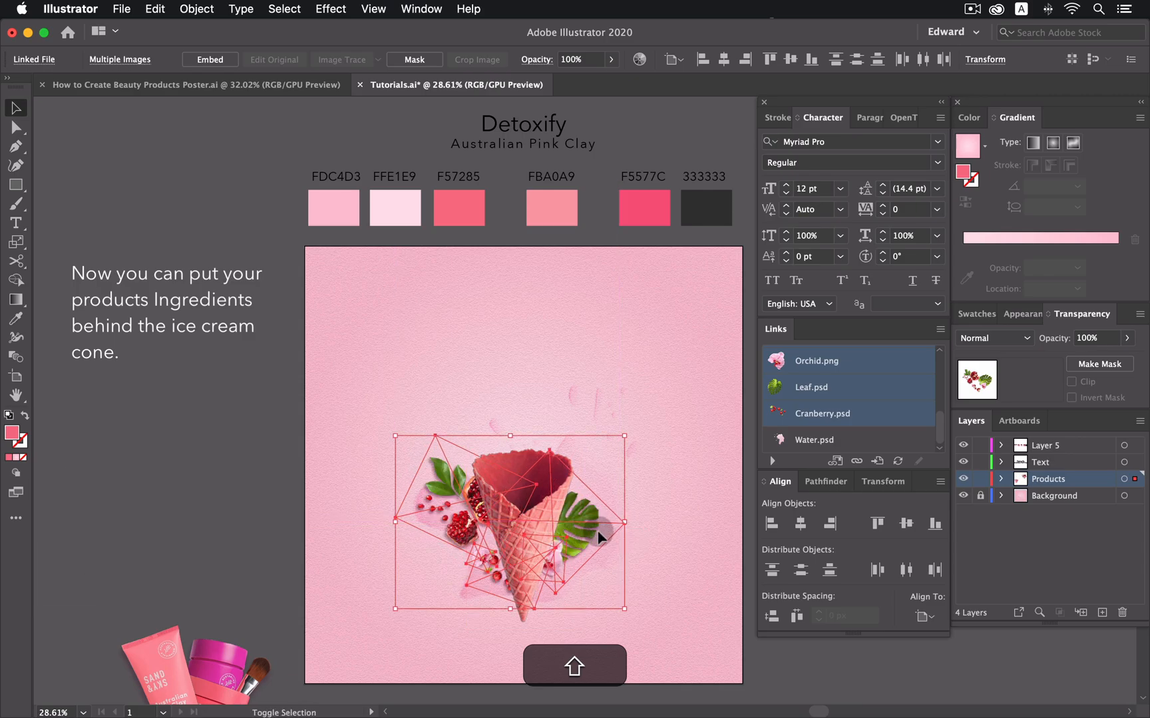
key(Right)
key(Right)
key(Right)
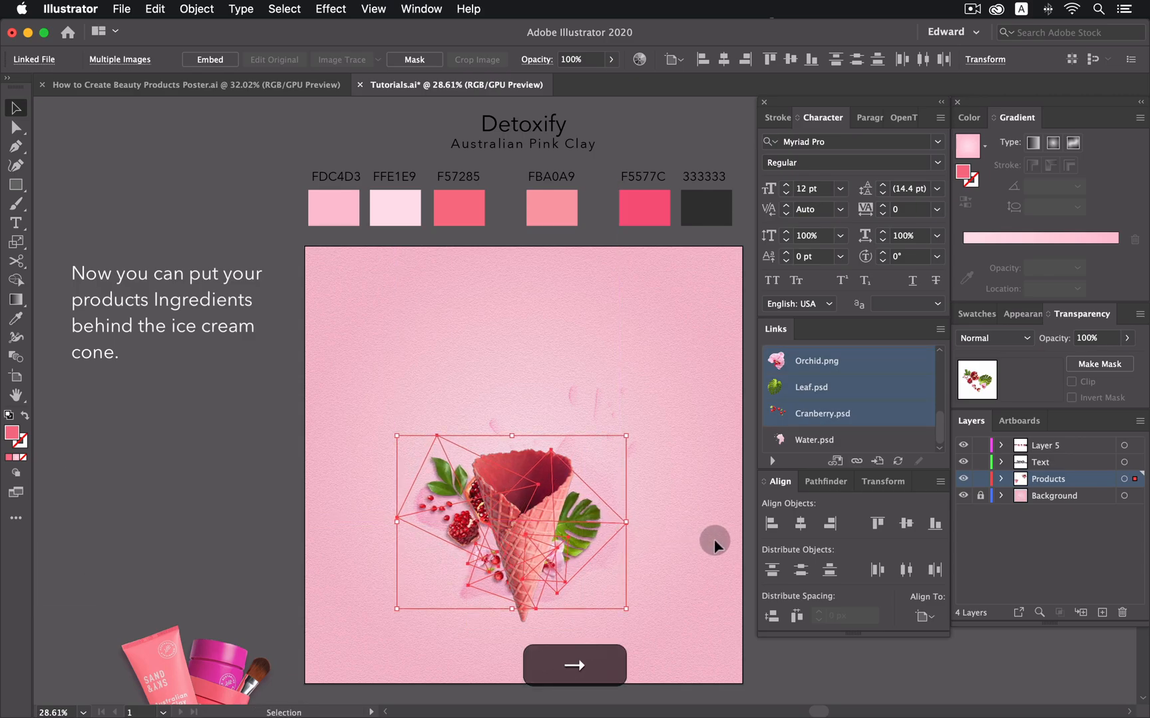
click(714, 539)
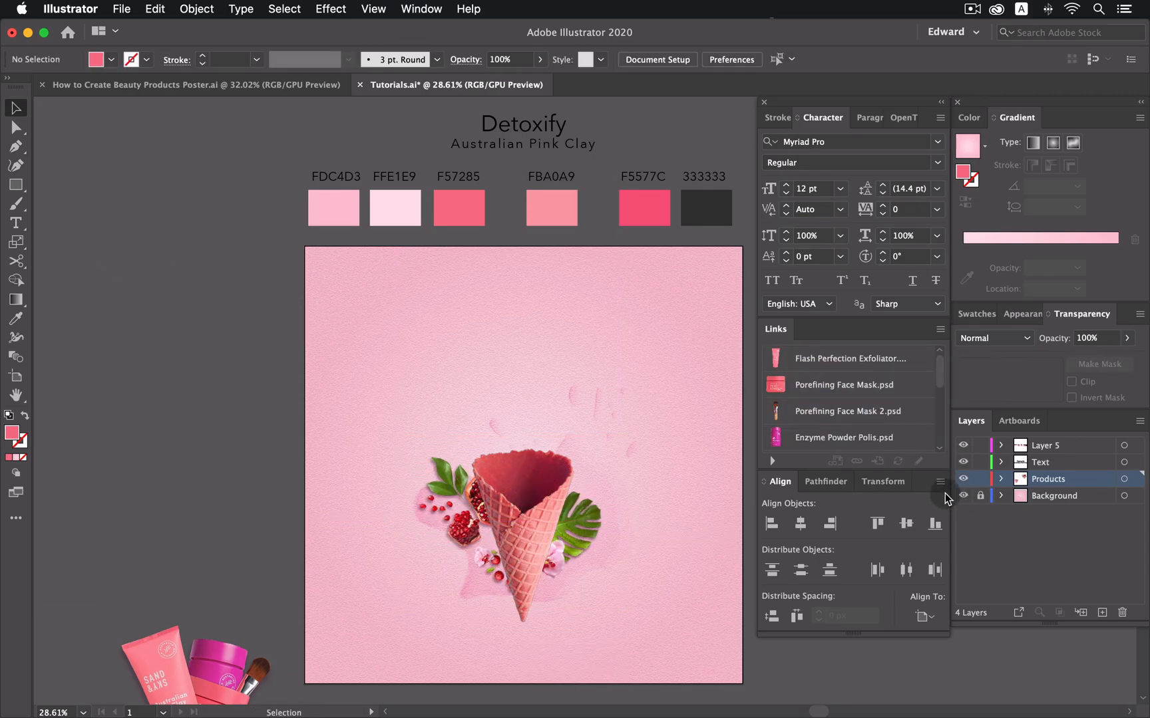
- Unlock the water splash while keeping both background rectangles locked, and nudge it together with the cone and ingredients slightly to the right
click(506, 568)
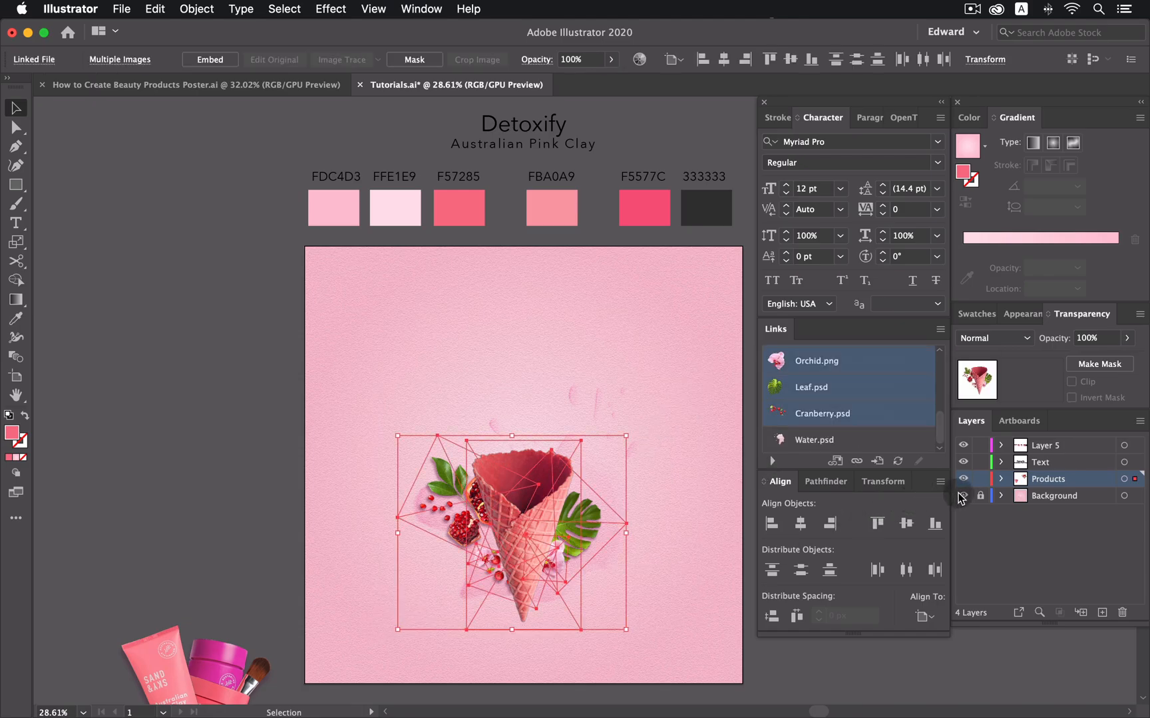
click(1001, 495)
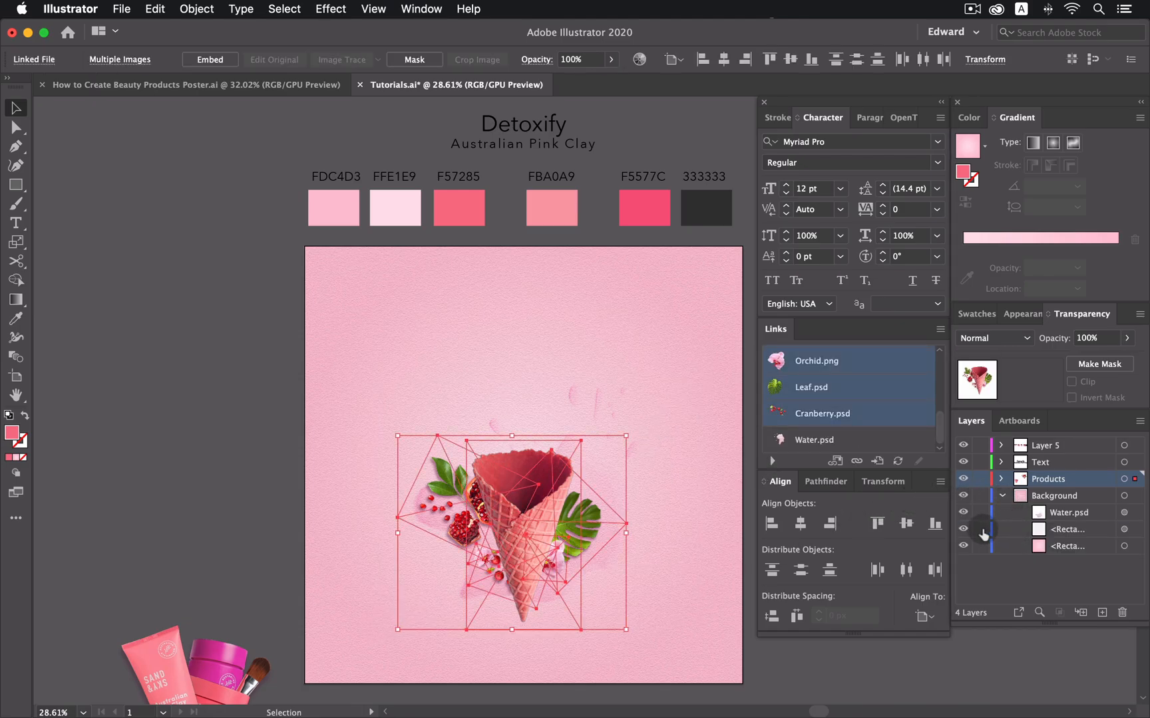
drag(308, 366, 717, 638)
key(shift+Right)
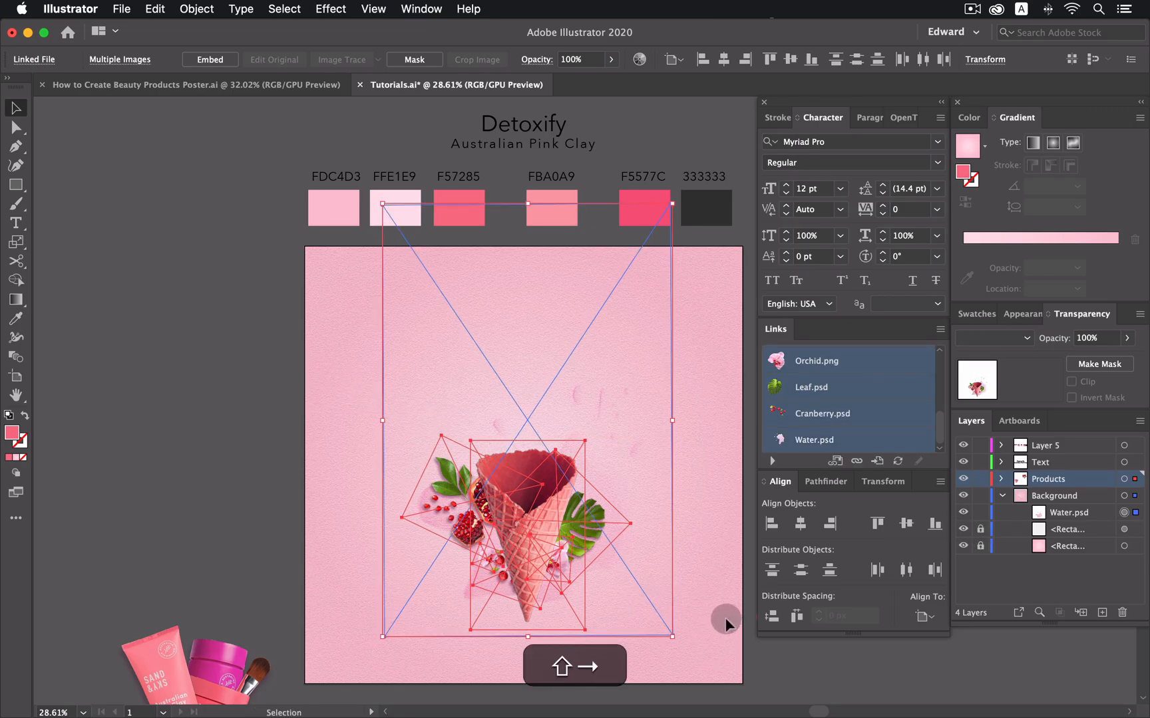
key(Left)
key(Right)
click(722, 662)
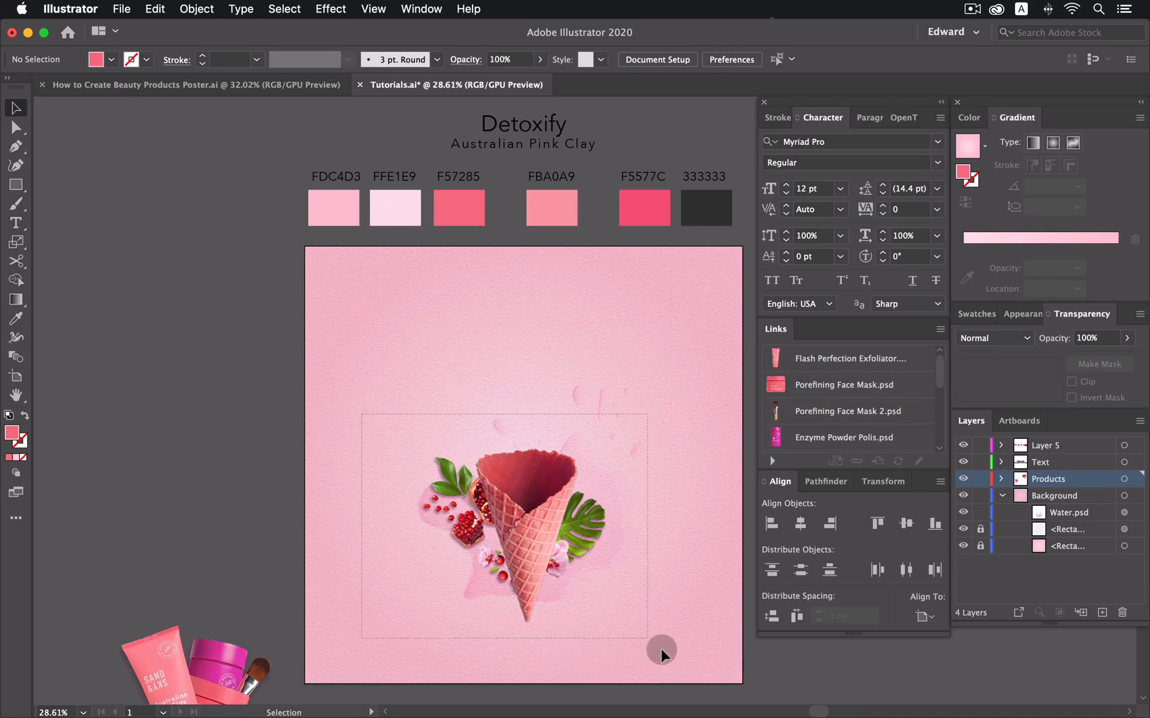
click(657, 652)
key(Right)
click(725, 673)
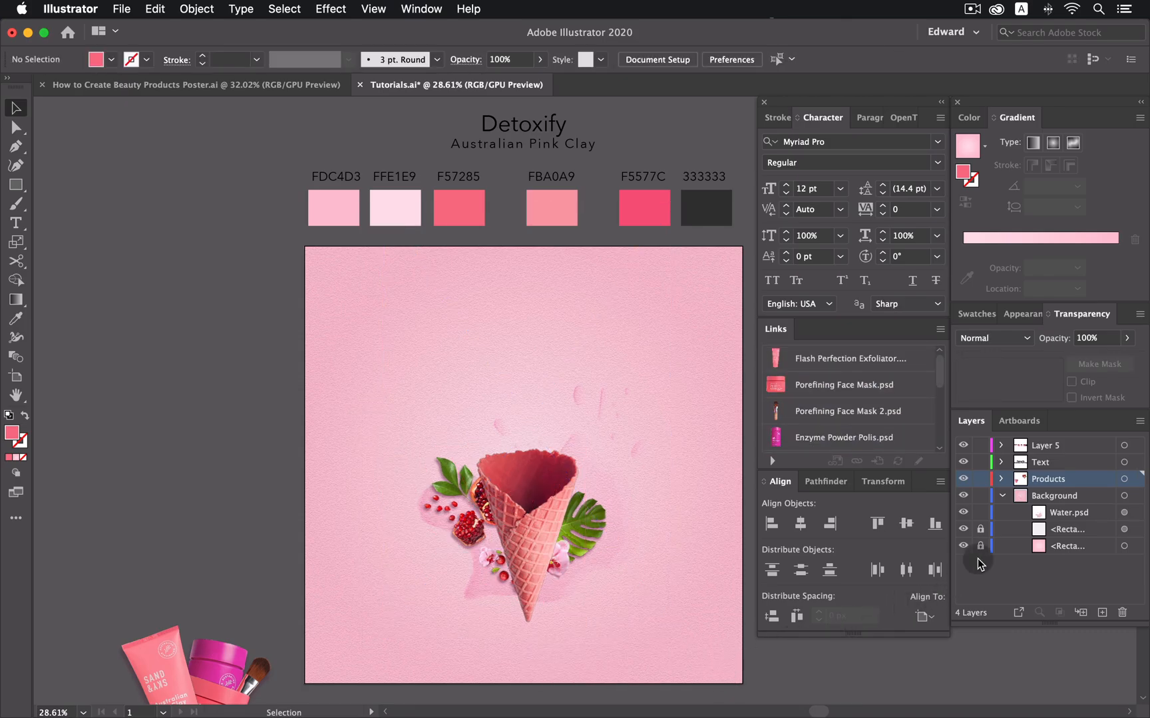
- Lock the Background layer and every image inside the Products layer
click(981, 495)
click(1002, 496)
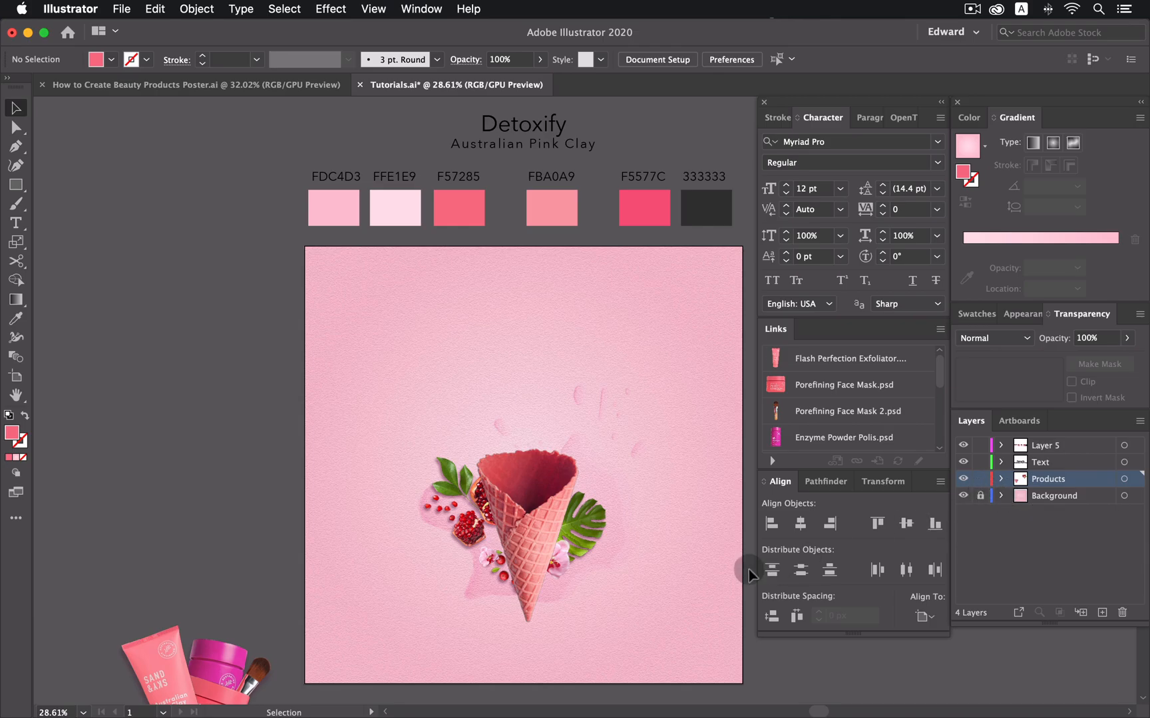
click(1002, 479)
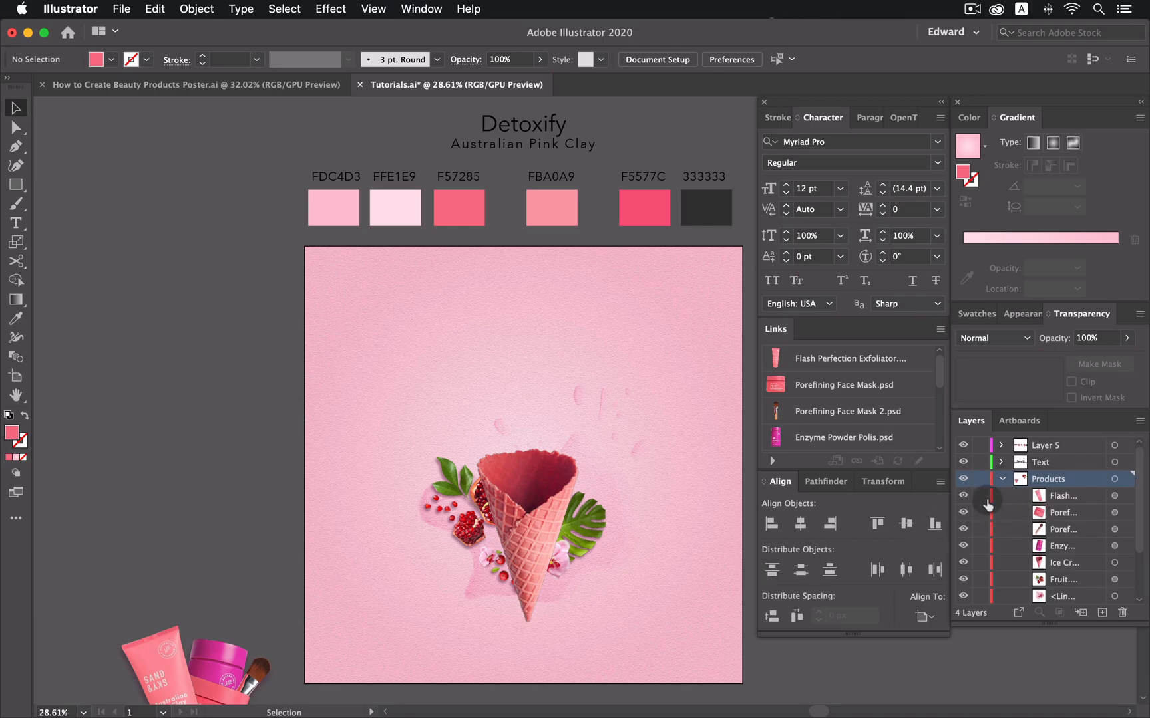
drag(980, 496, 985, 630)
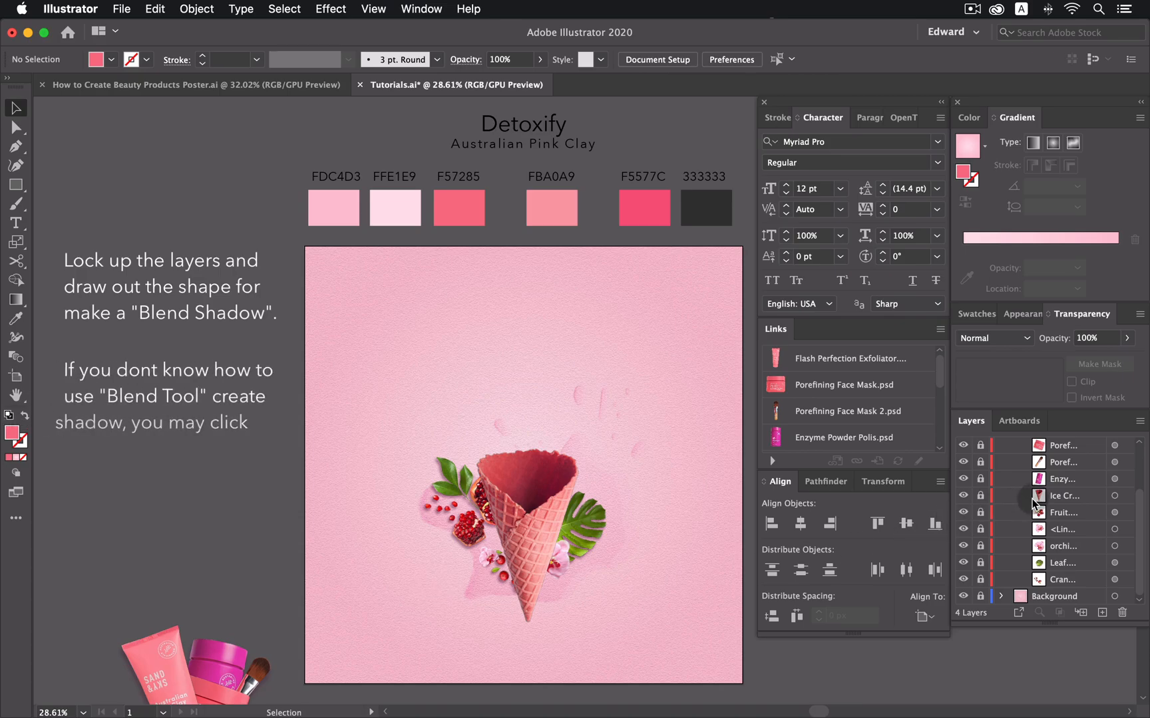
scroll(1101, 499, up, 4)
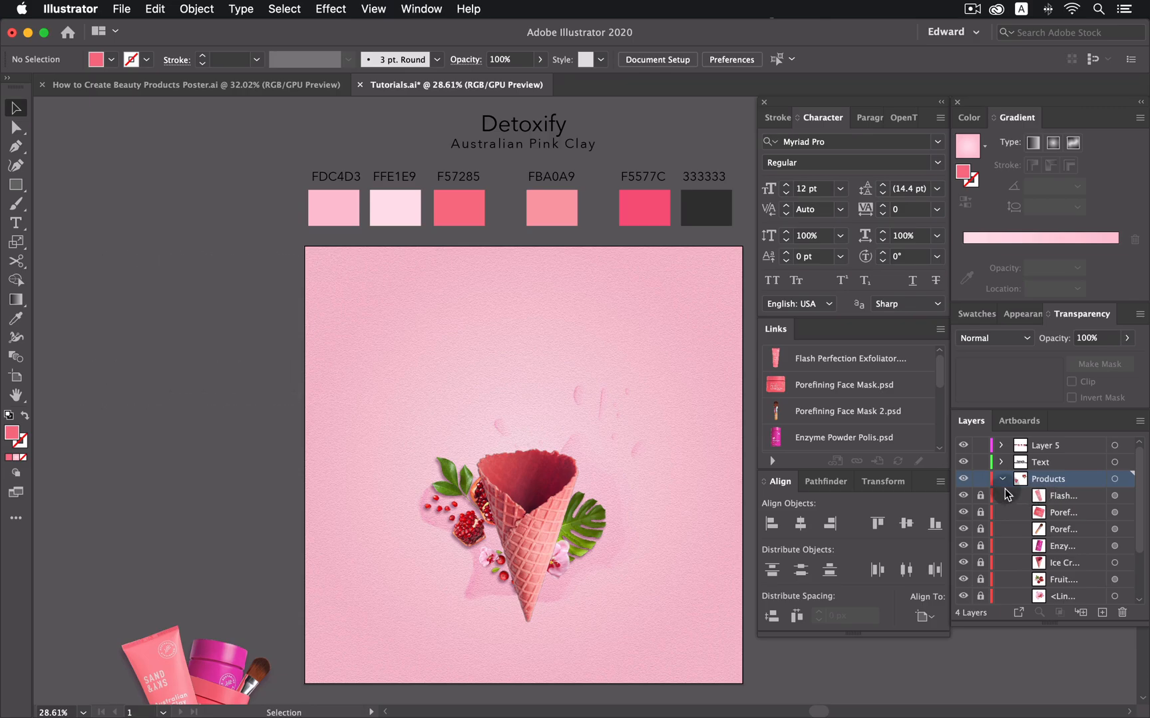
- Trace the left edge of the ice cream cone from its rim down to the tip with the Pen tool
click(24, 147)
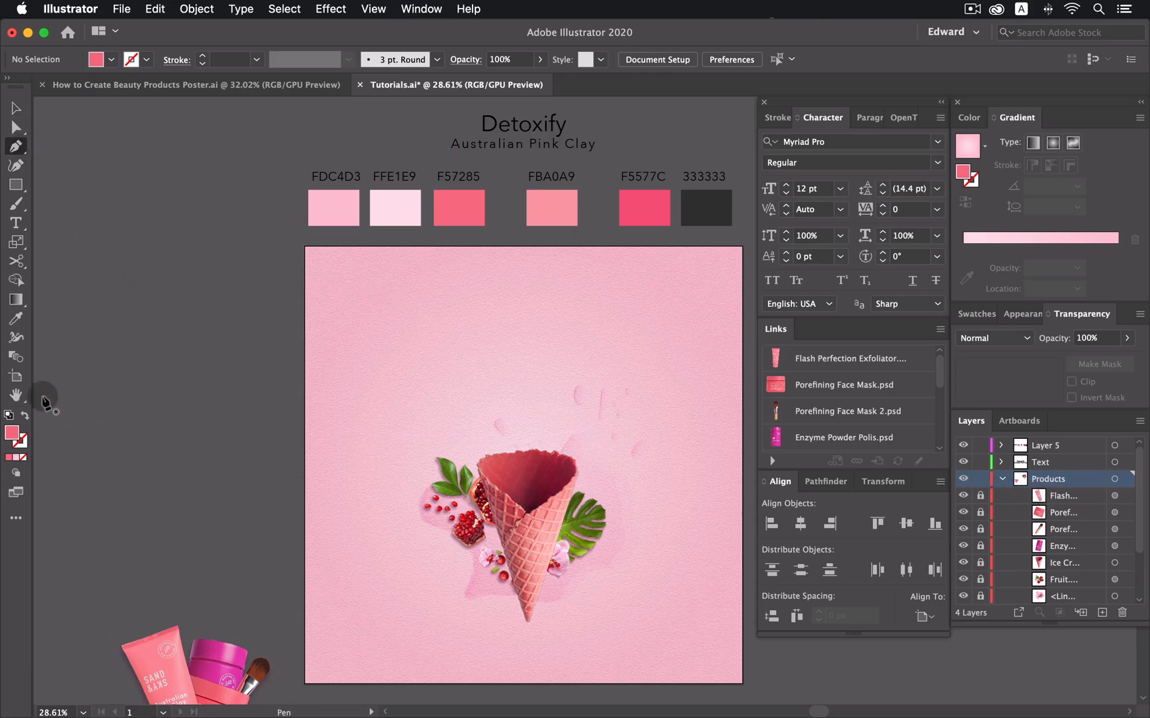
drag(22, 398, 64, 394)
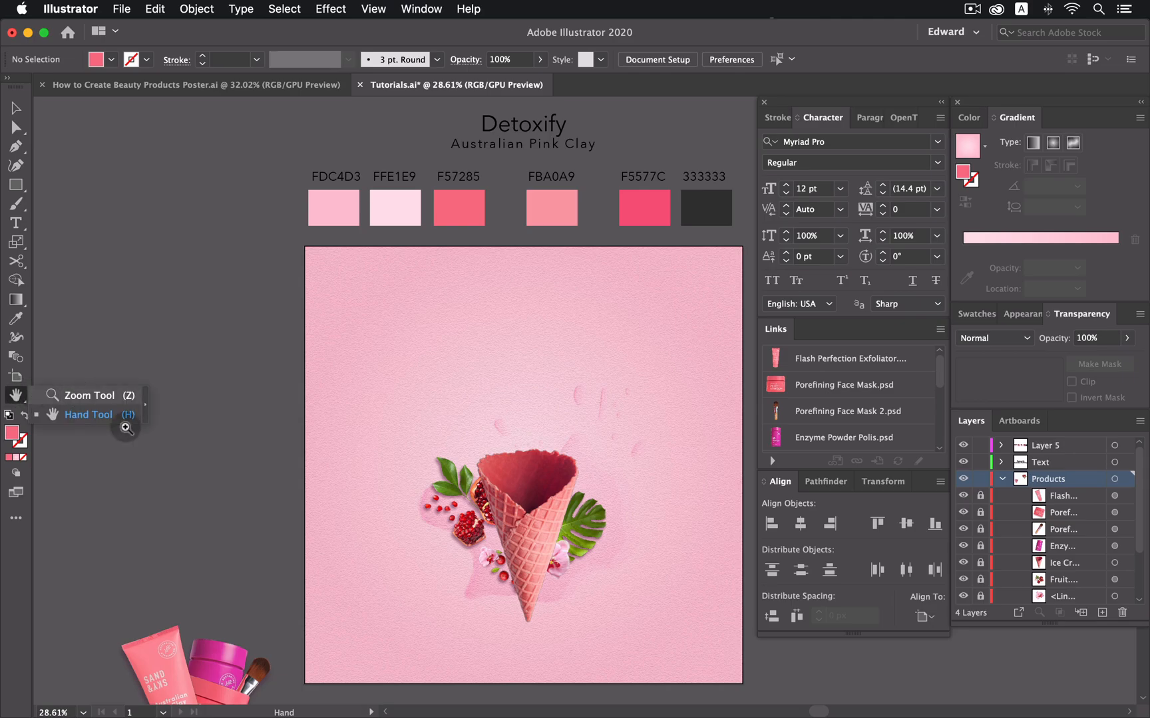
drag(506, 535, 759, 591)
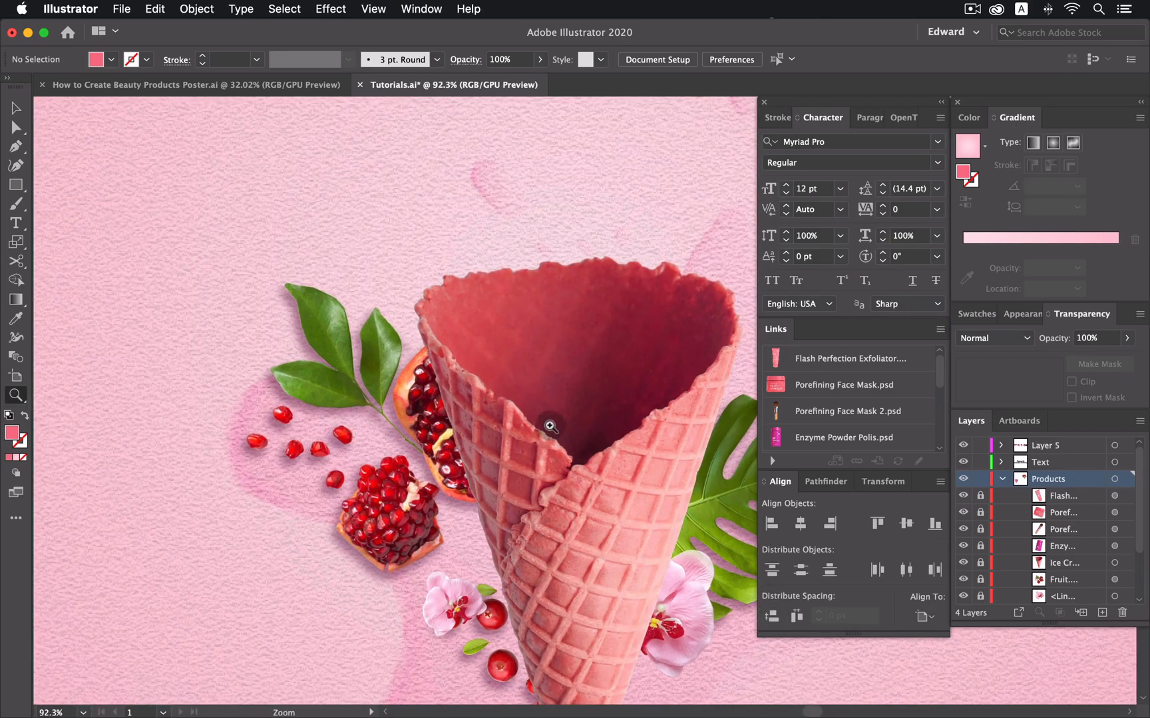
drag(459, 380, 567, 445)
drag(506, 391, 528, 401)
click(16, 146)
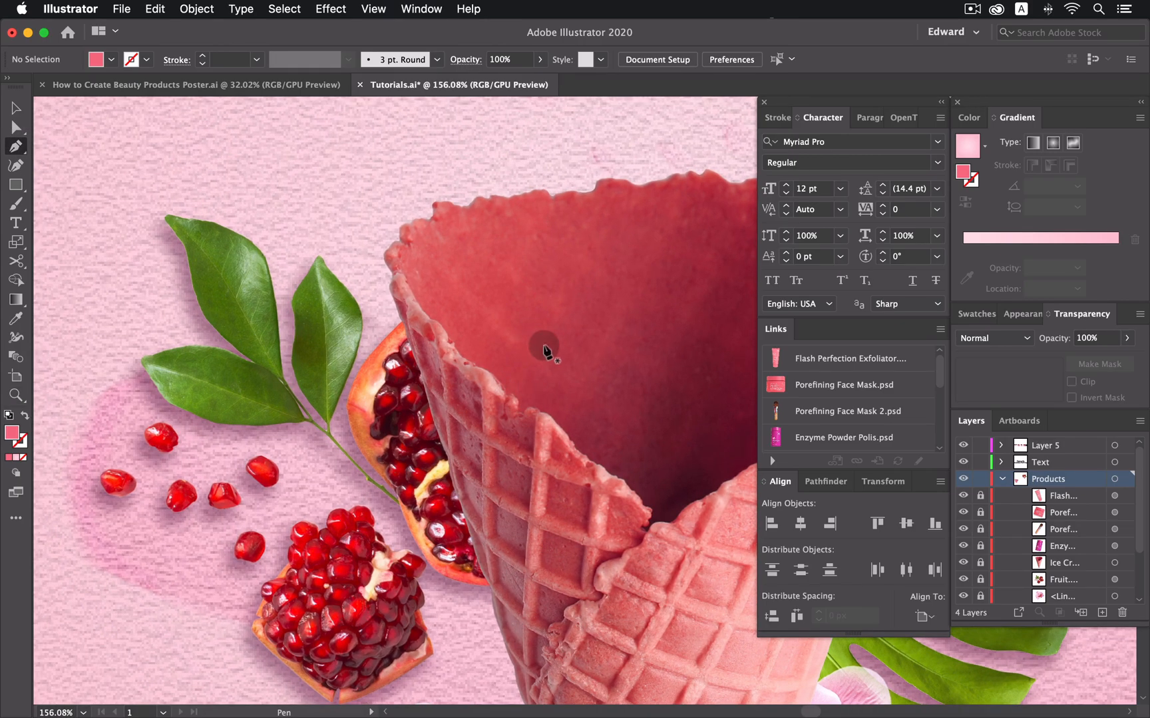
click(391, 280)
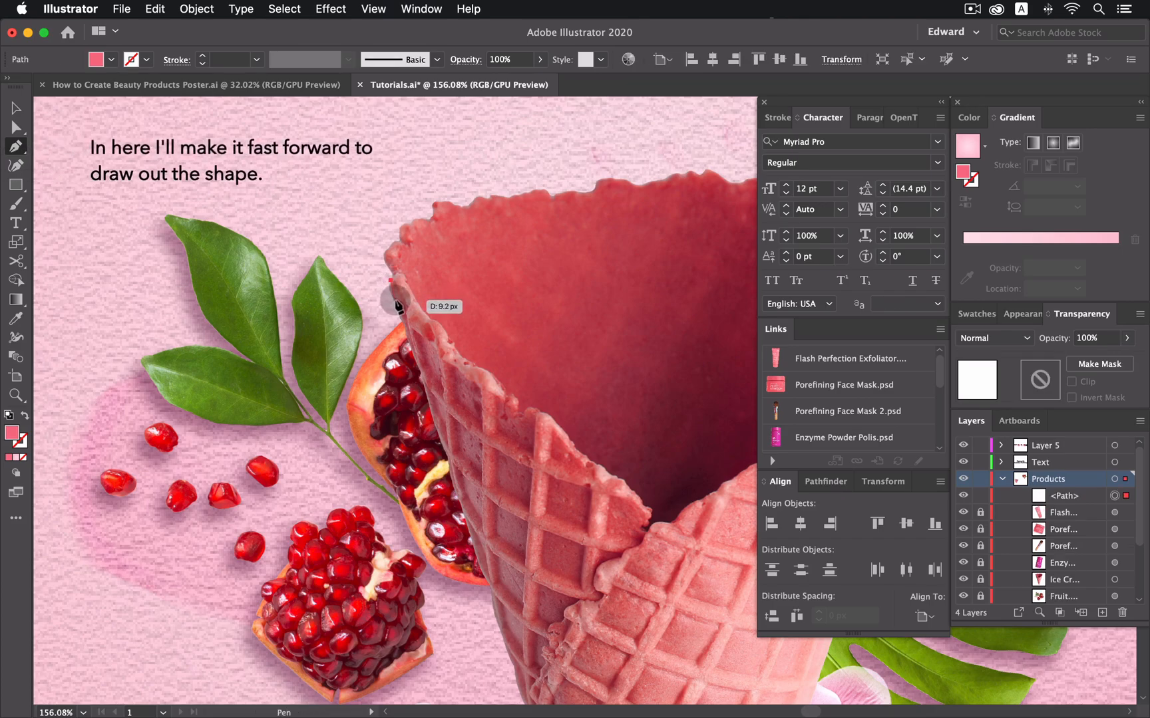
drag(403, 338, 411, 362)
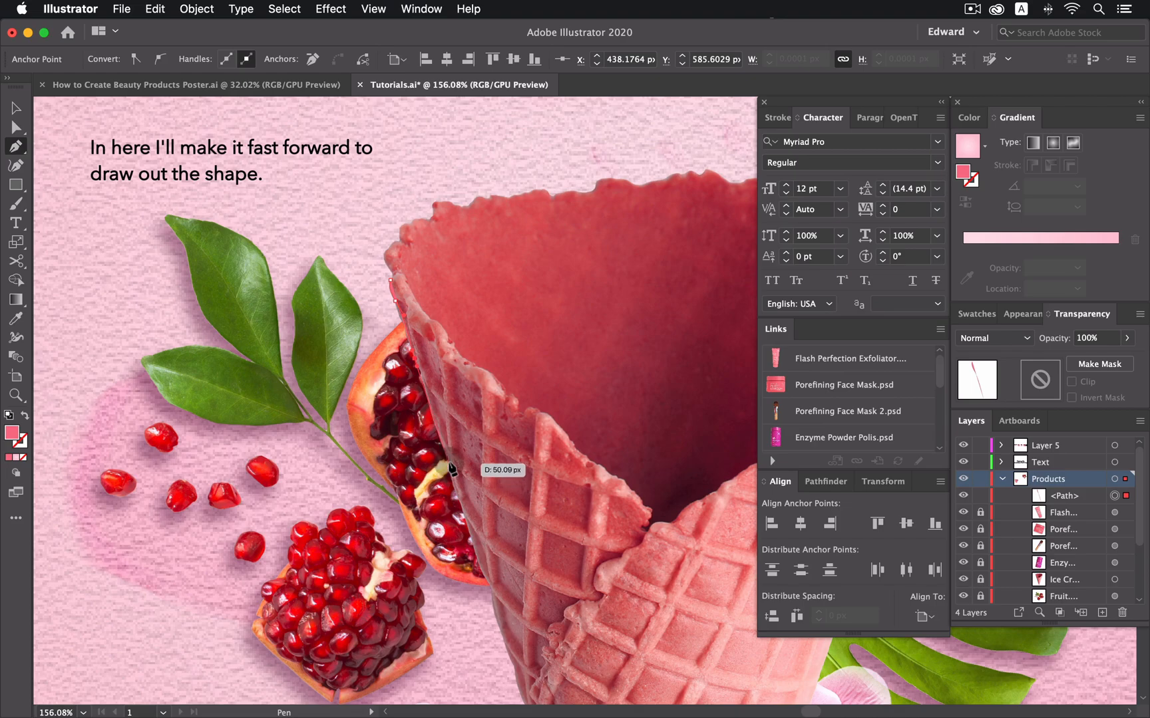
click(447, 462)
drag(516, 553, 511, 411)
click(471, 418)
click(485, 447)
click(498, 492)
drag(505, 517, 524, 409)
click(523, 408)
drag(541, 458, 546, 471)
click(573, 565)
drag(613, 692, 558, 395)
click(558, 393)
click(599, 515)
drag(615, 562, 617, 567)
drag(636, 558, 636, 543)
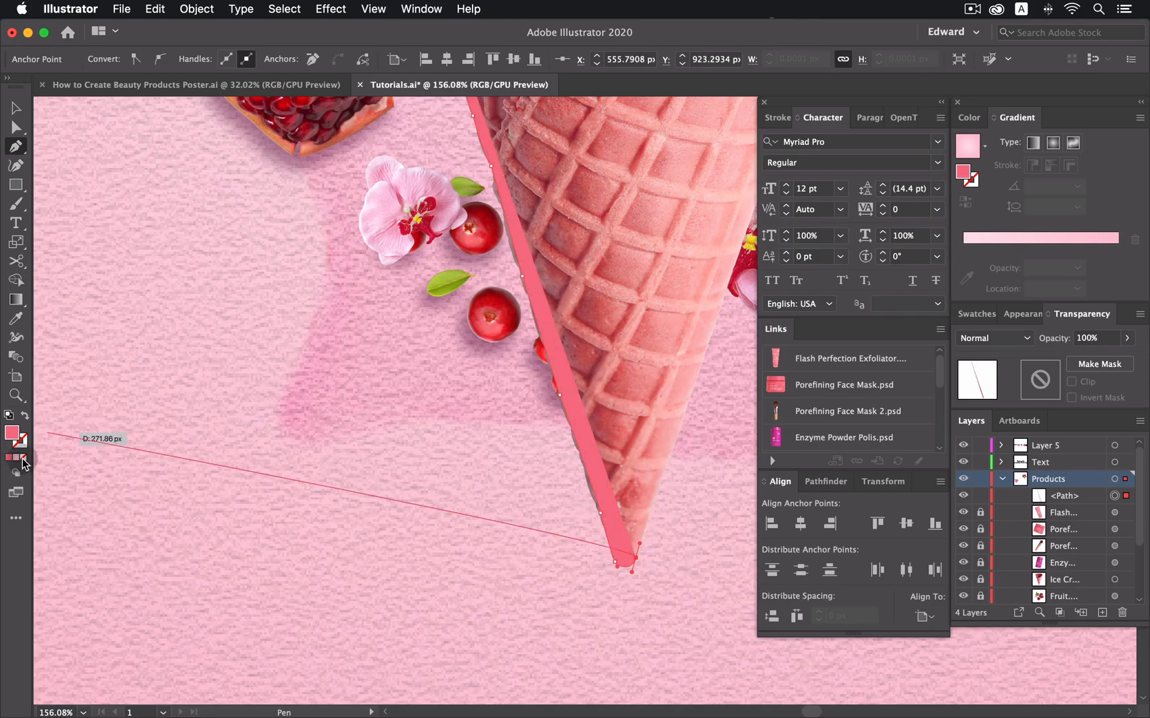
- Remove the path's fill, trace the cone's right edge and top rim, and close the outline at its starting point
click(23, 458)
click(699, 382)
drag(701, 373, 560, 541)
click(633, 317)
drag(635, 286, 569, 567)
click(635, 381)
drag(689, 209, 679, 275)
drag(553, 244, 532, 240)
drag(403, 231, 377, 232)
drag(374, 232, 442, 265)
key(super+z)
click(346, 303)
click(310, 342)
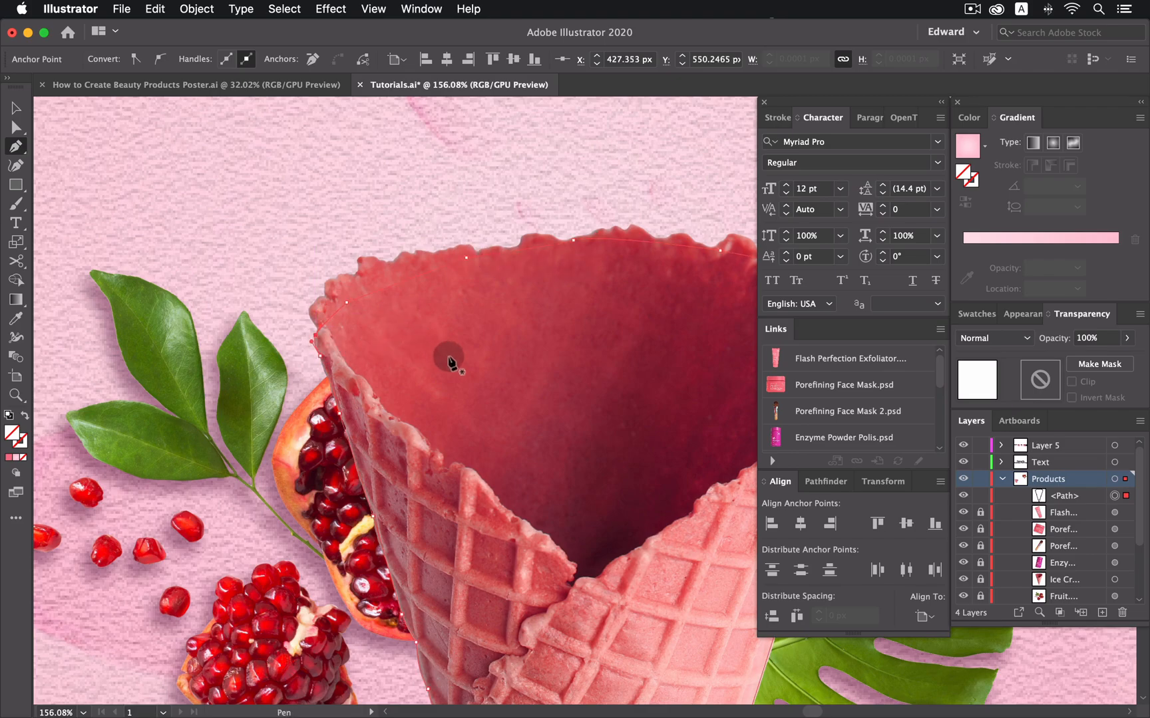
- Fill the traced cone outline with the F57285 pink sampled from the palette above the artboard
key(z)
drag(520, 376, 223, 371)
drag(560, 361, 453, 439)
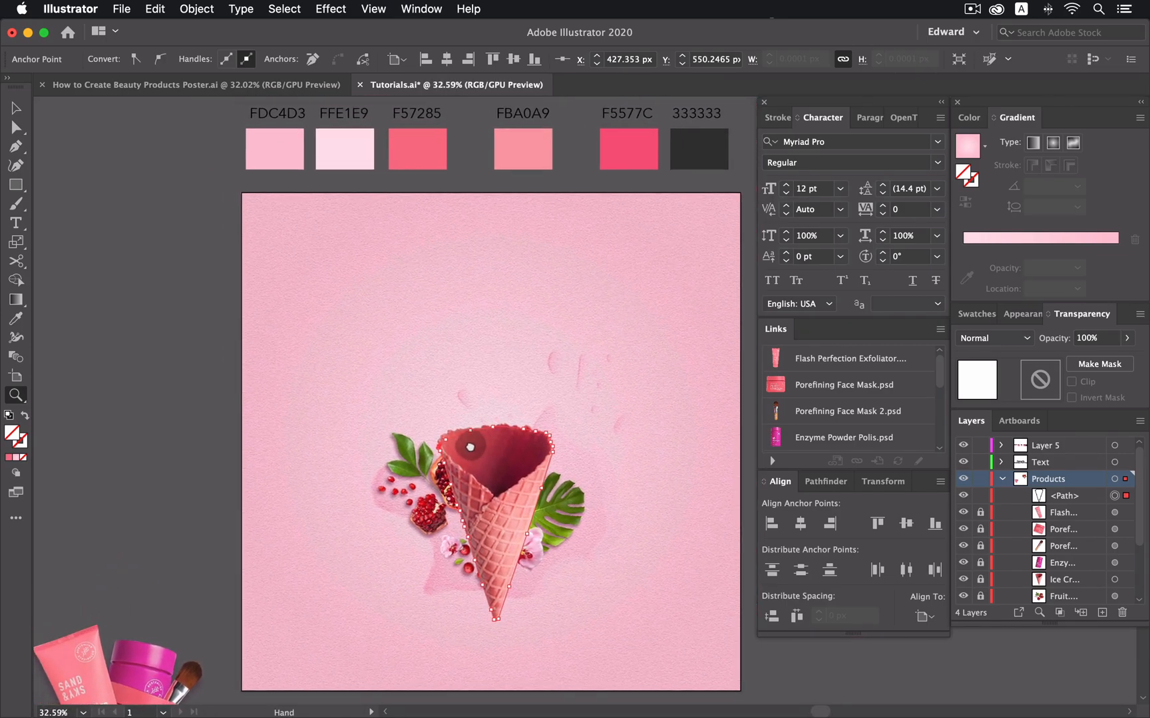
key(z)
scroll(590, 441, down, 1)
scroll(607, 434, down, 3)
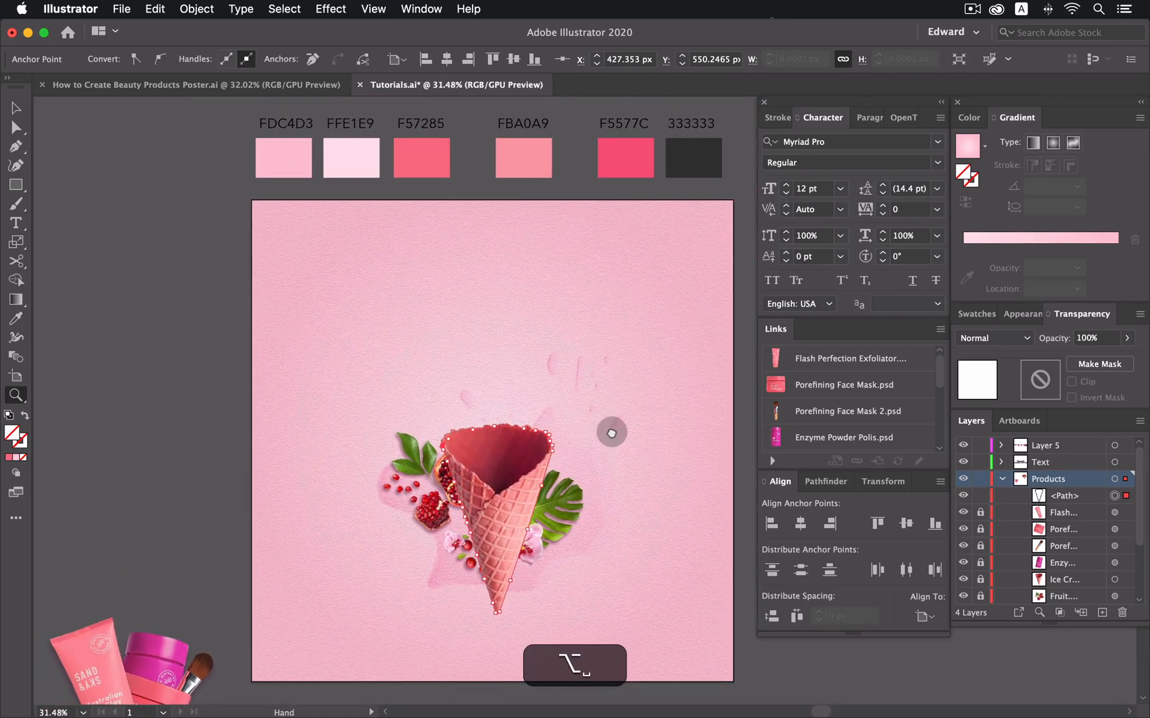
drag(612, 432, 628, 431)
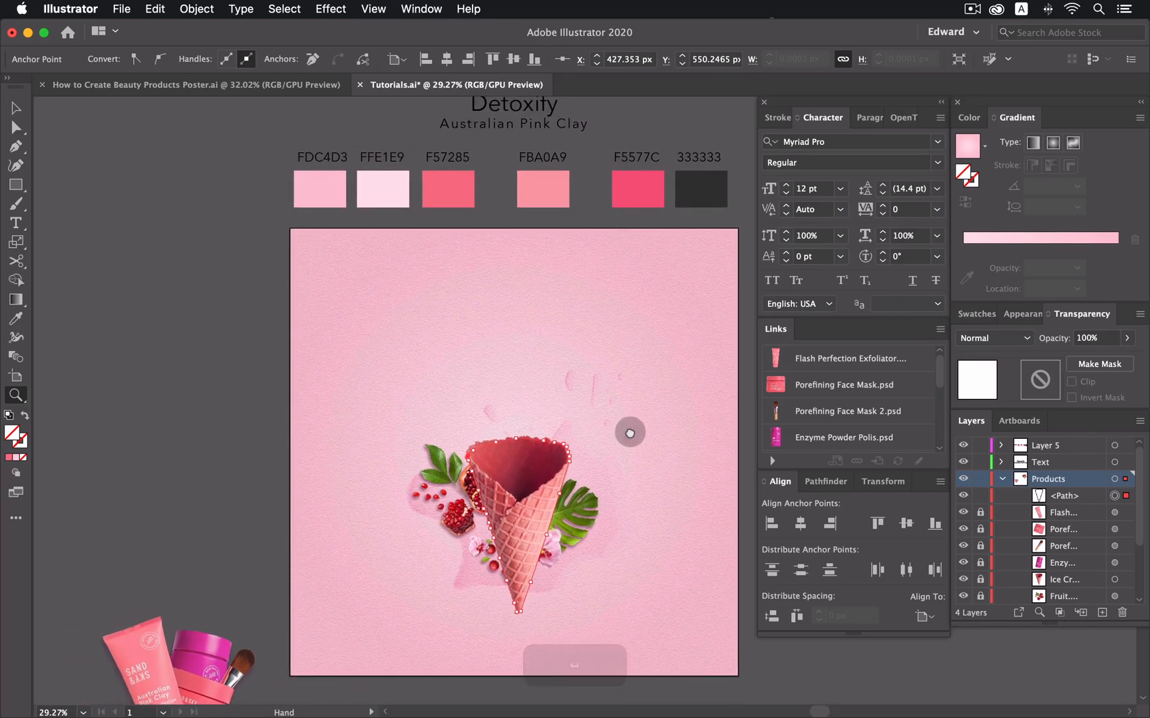
click(17, 108)
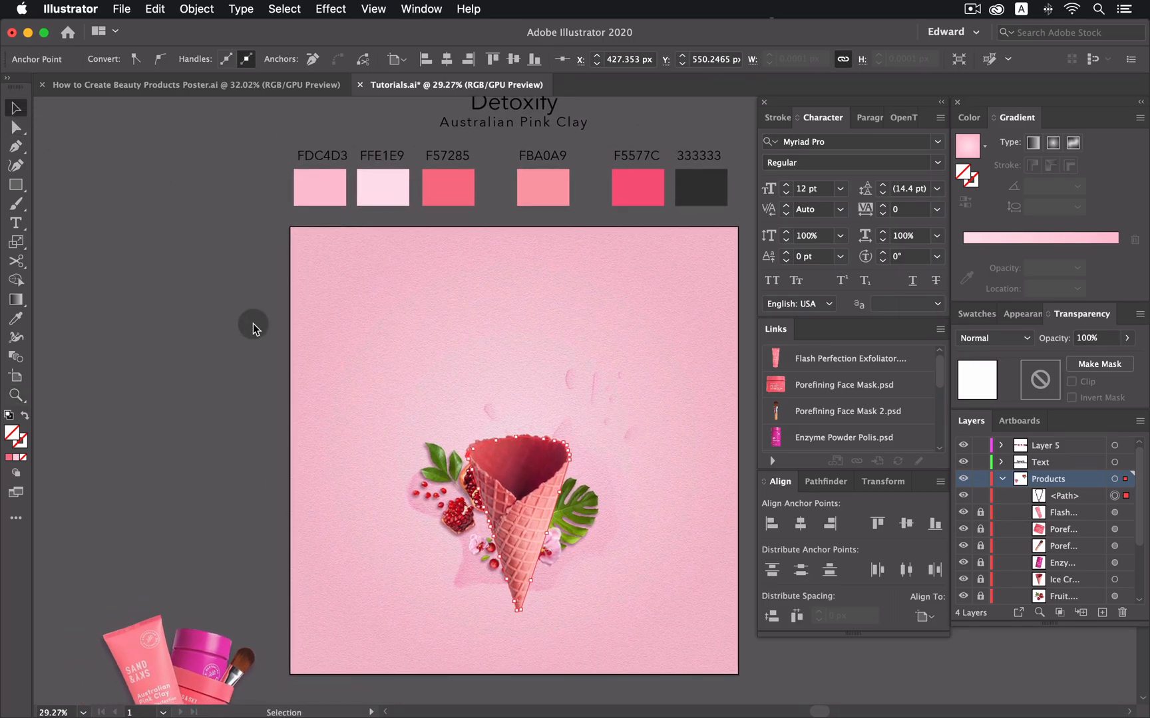
click(659, 475)
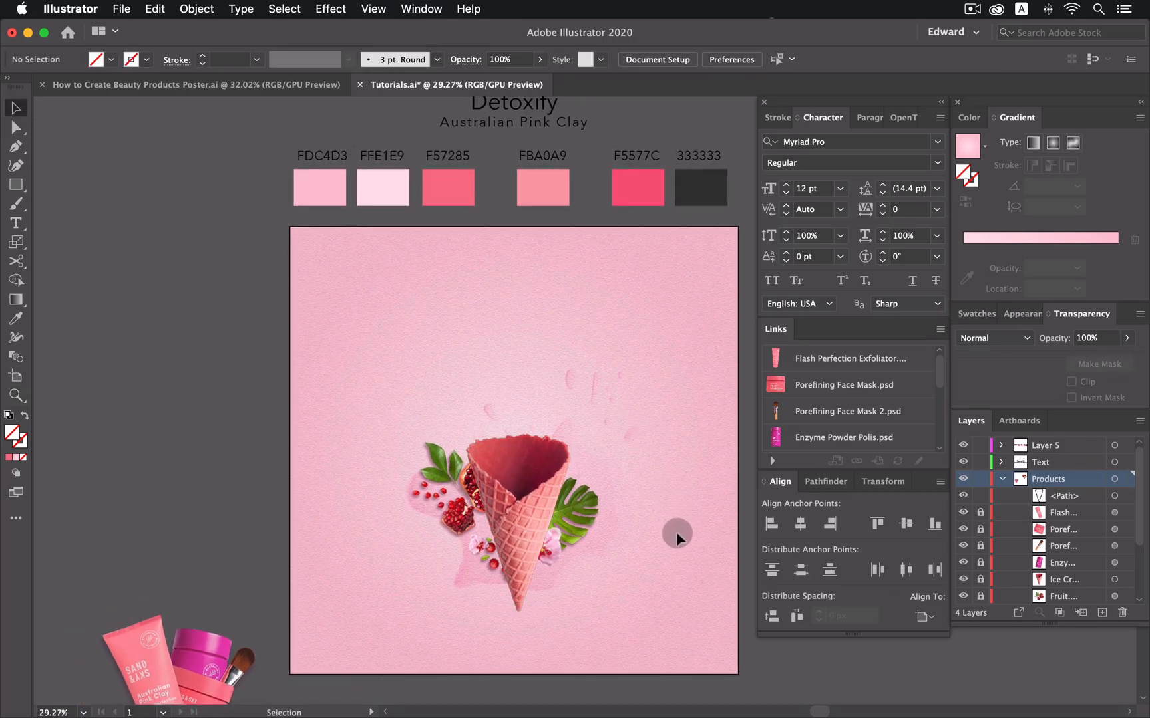
click(1116, 496)
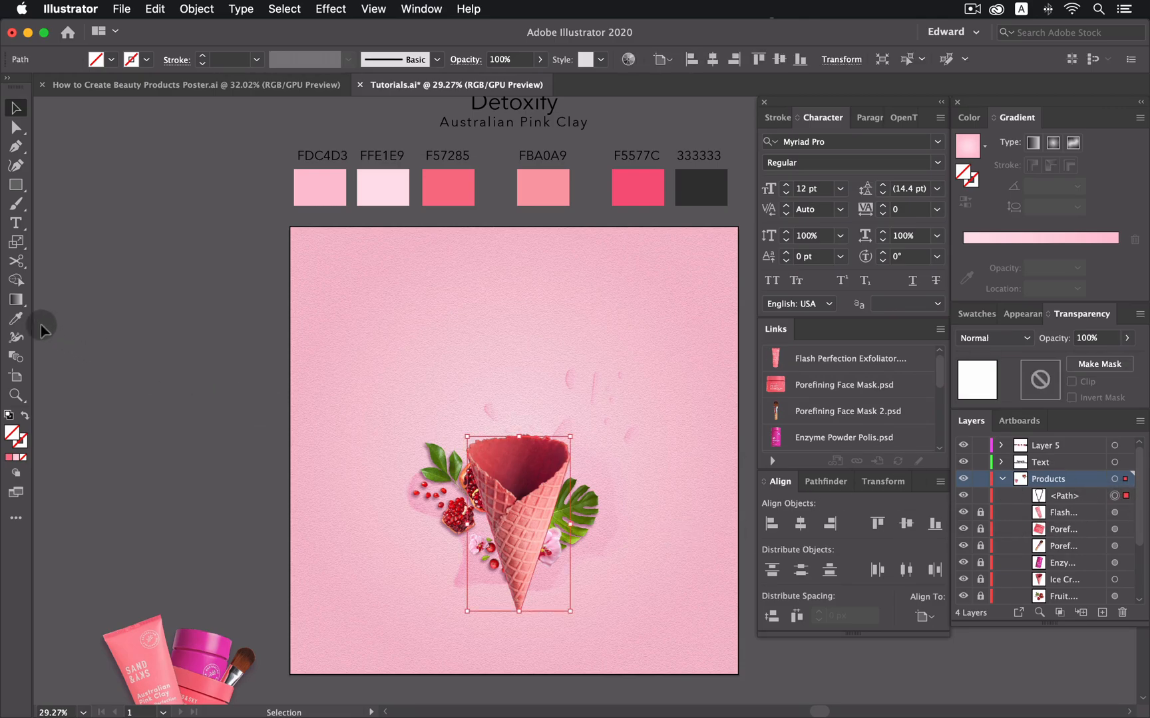
click(20, 318)
click(444, 186)
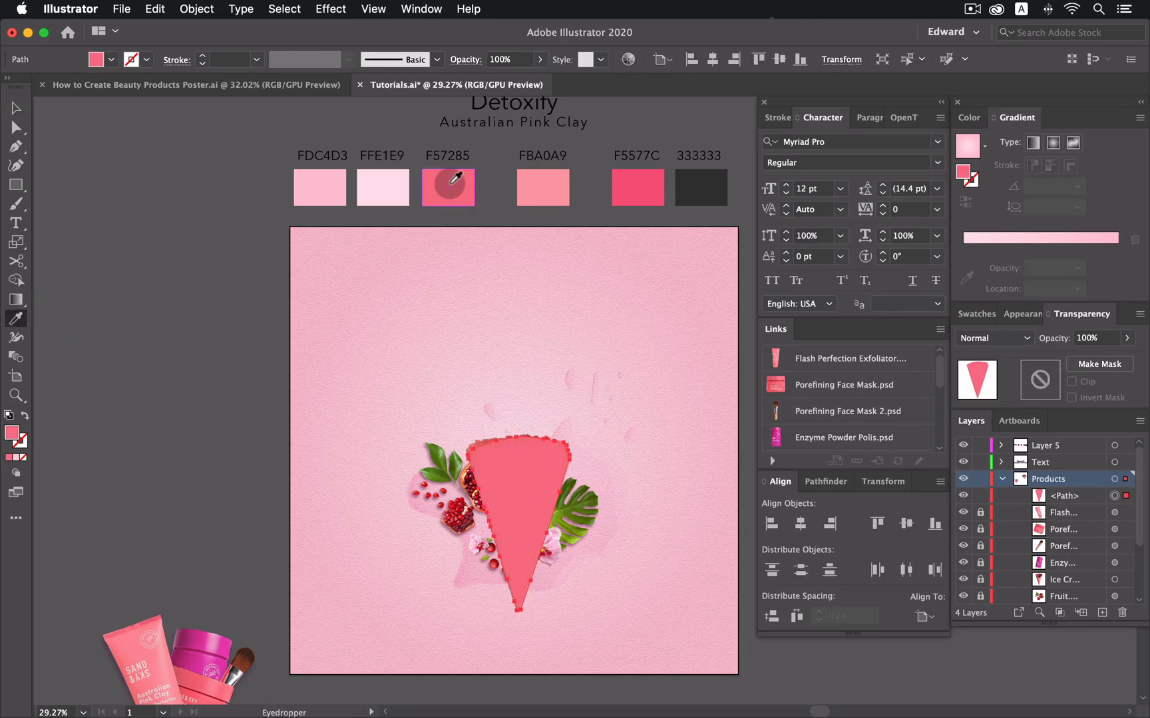
- Move the pink cone shape directly beneath the ice cream cone image in the Products layer
click(23, 110)
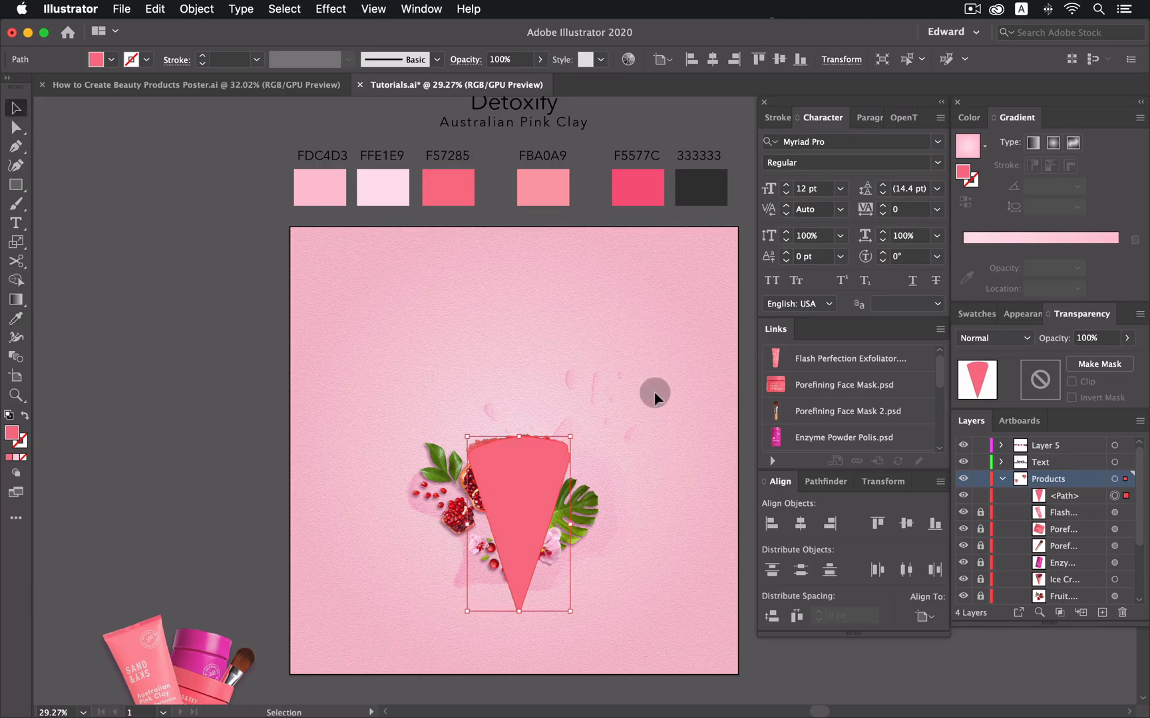
click(654, 392)
click(1064, 497)
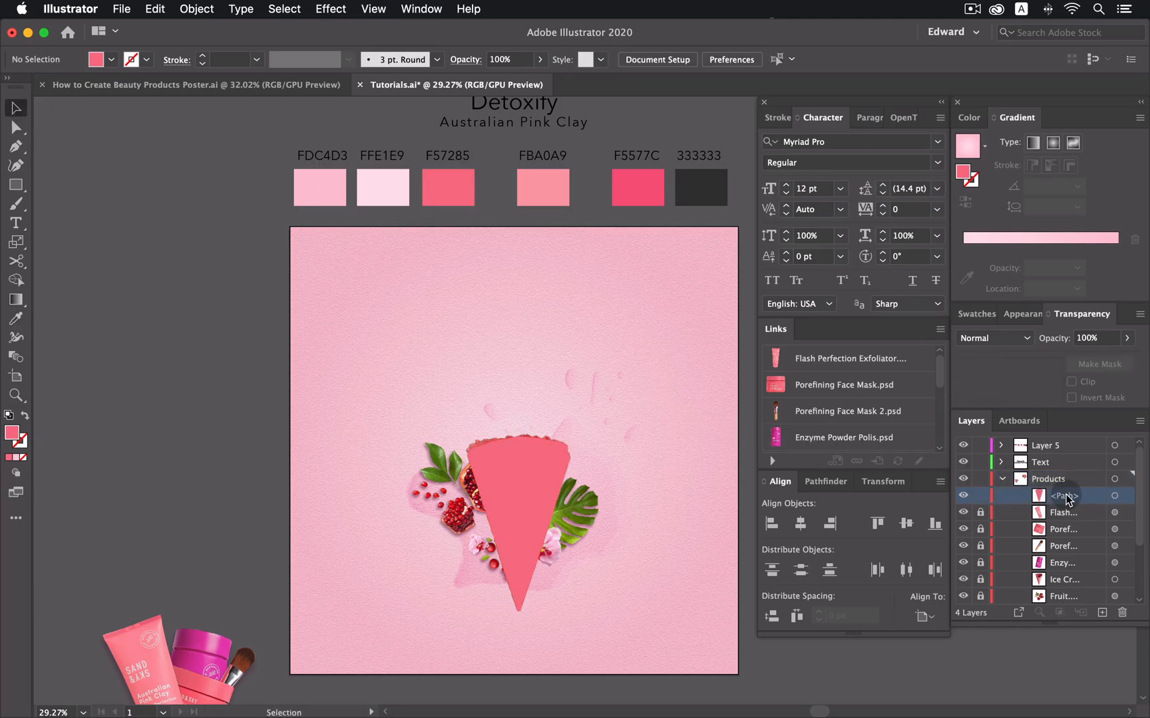
drag(1066, 500, 1070, 589)
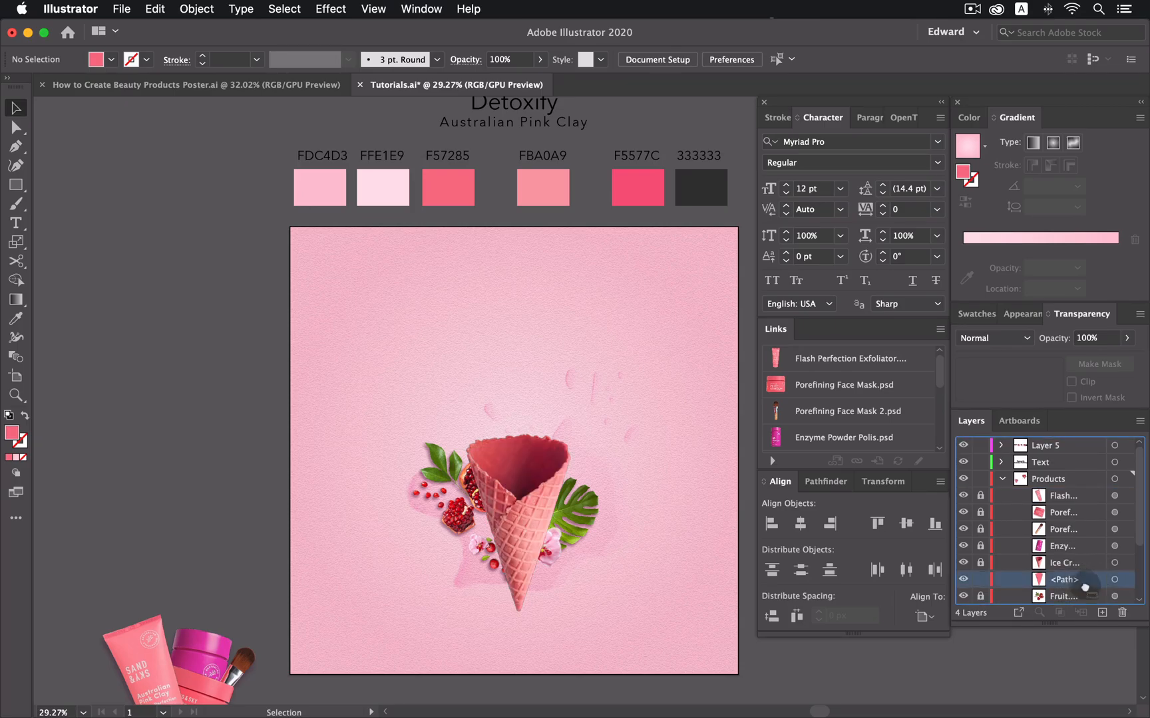
- Create a copy of the pink cone shape behind it, offset down and to the left, and fill the copy white
scroll(1084, 584, down, 3)
click(1114, 549)
drag(515, 507, 491, 522)
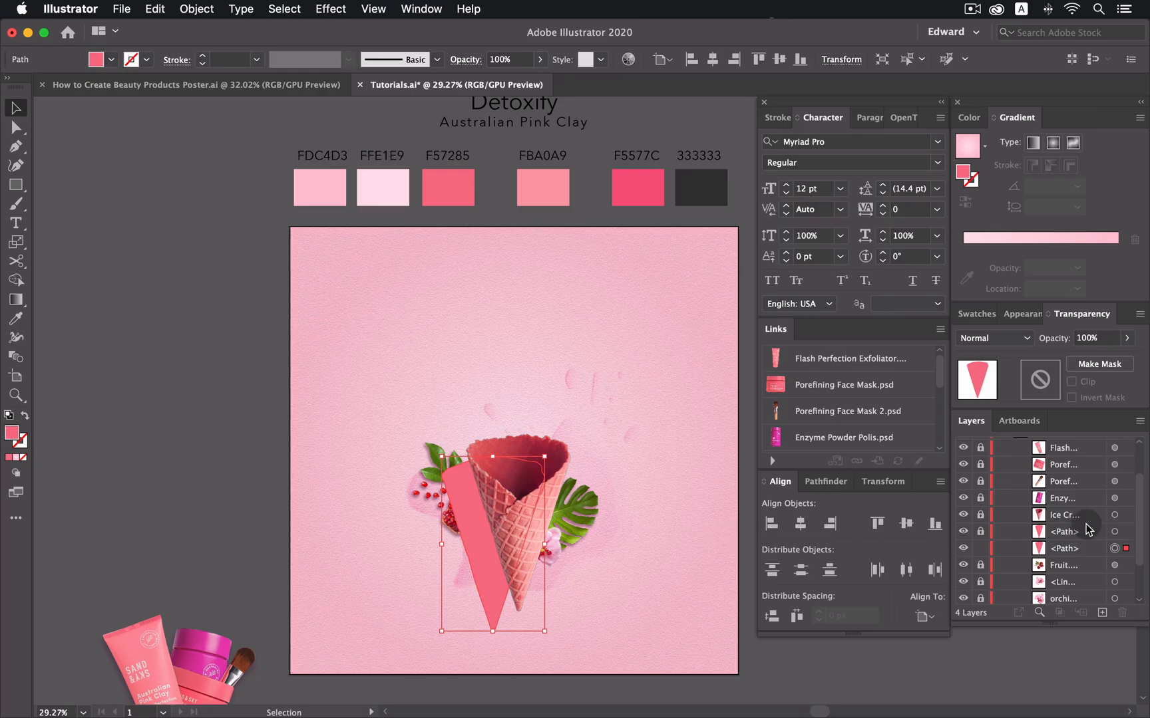
click(976, 314)
click(984, 364)
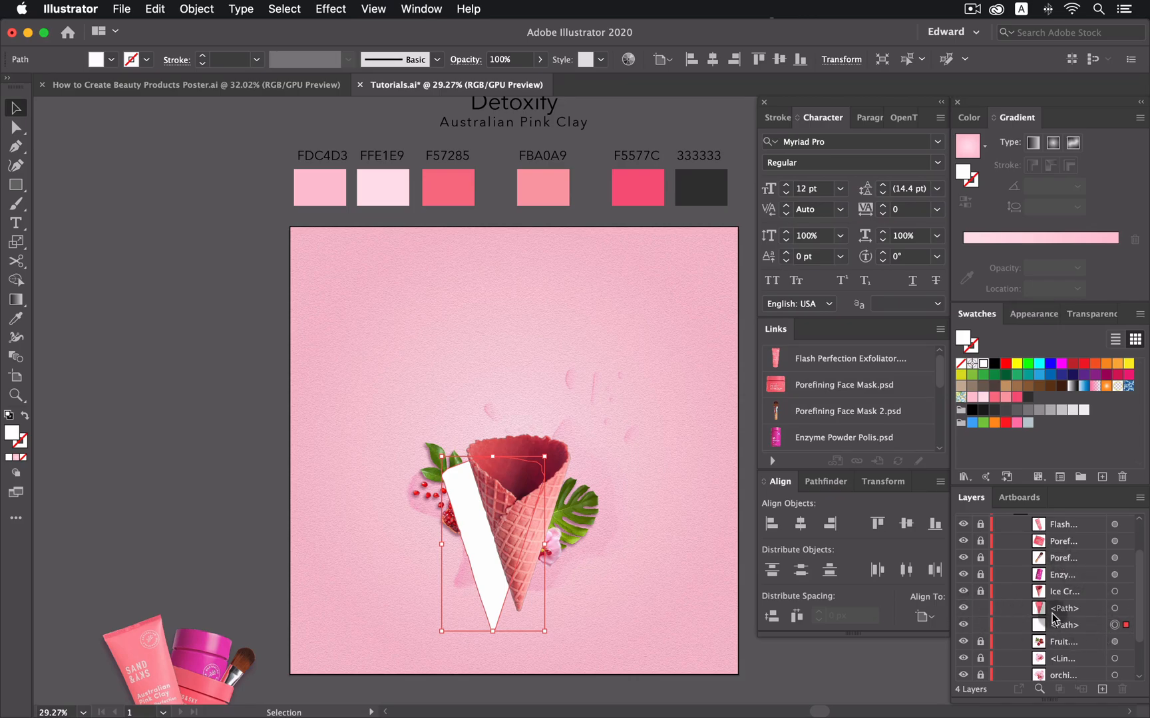
- Blend the pink and white cone shapes together using Specified Steps spacing of 100
click(1115, 609)
super+click(1115, 626)
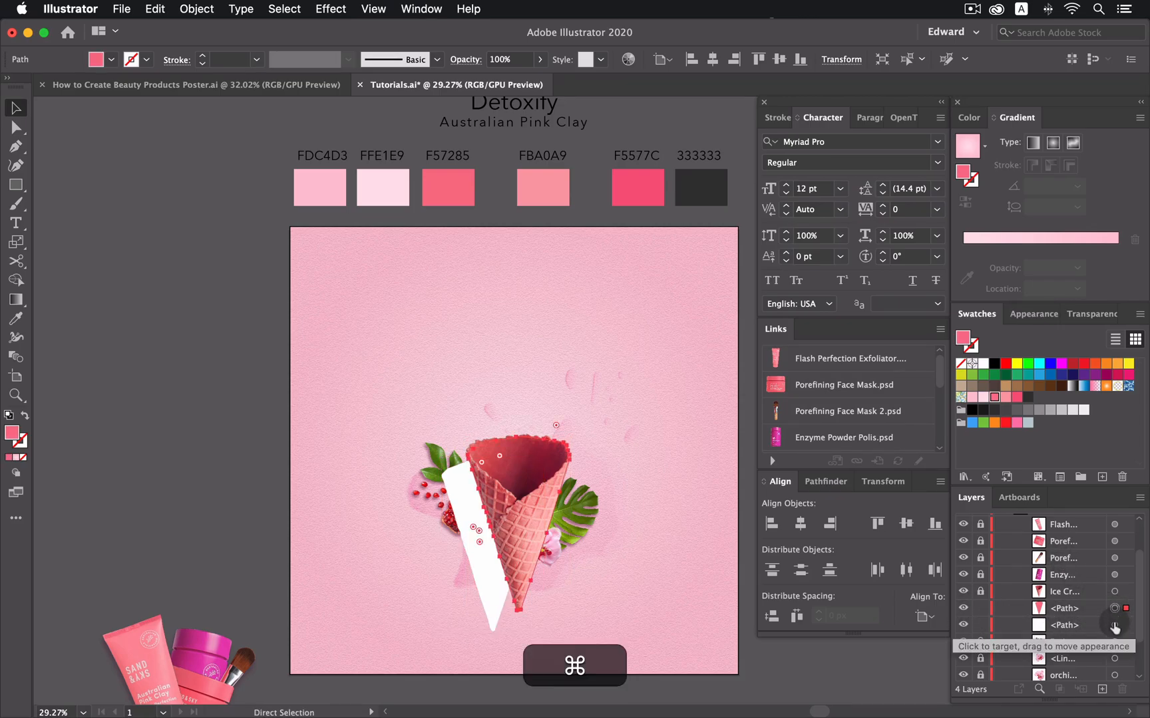
click(22, 356)
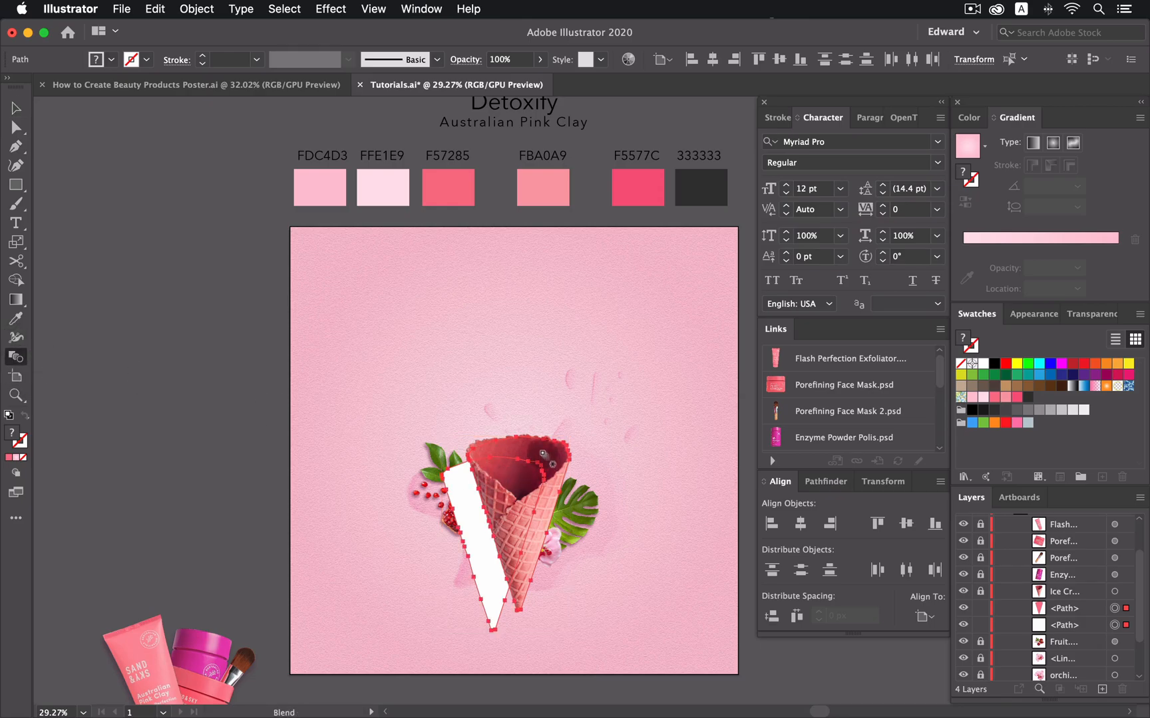
click(447, 518)
click(460, 506)
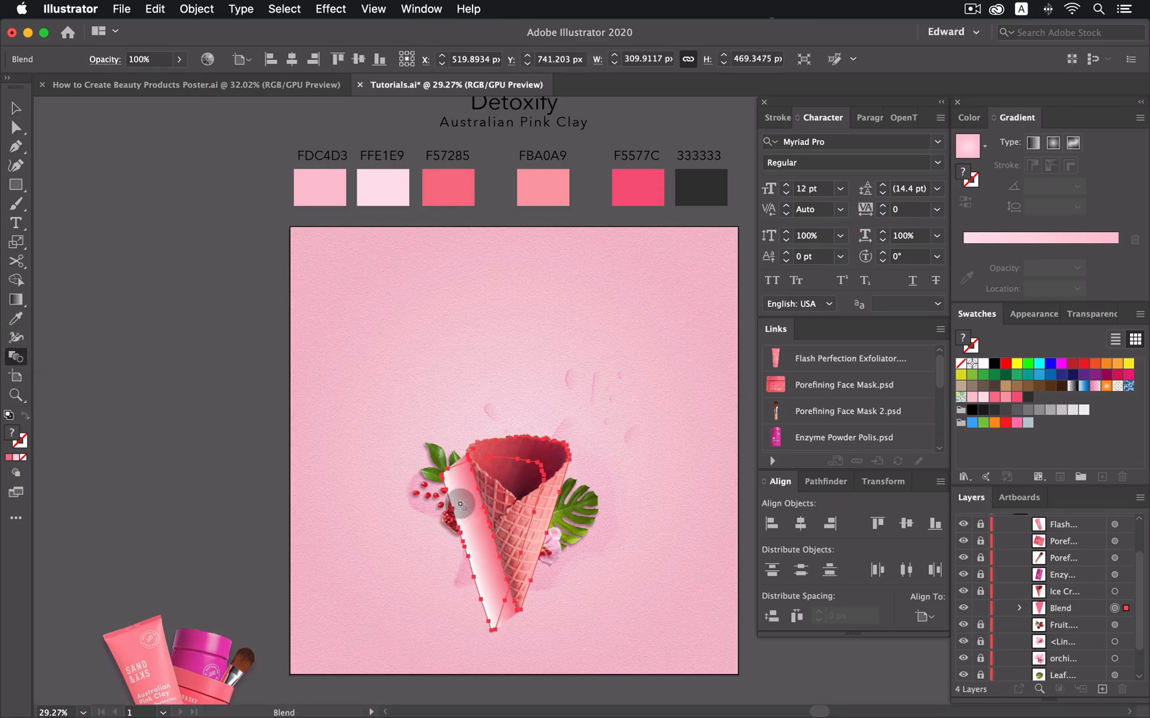
double_click(15, 356)
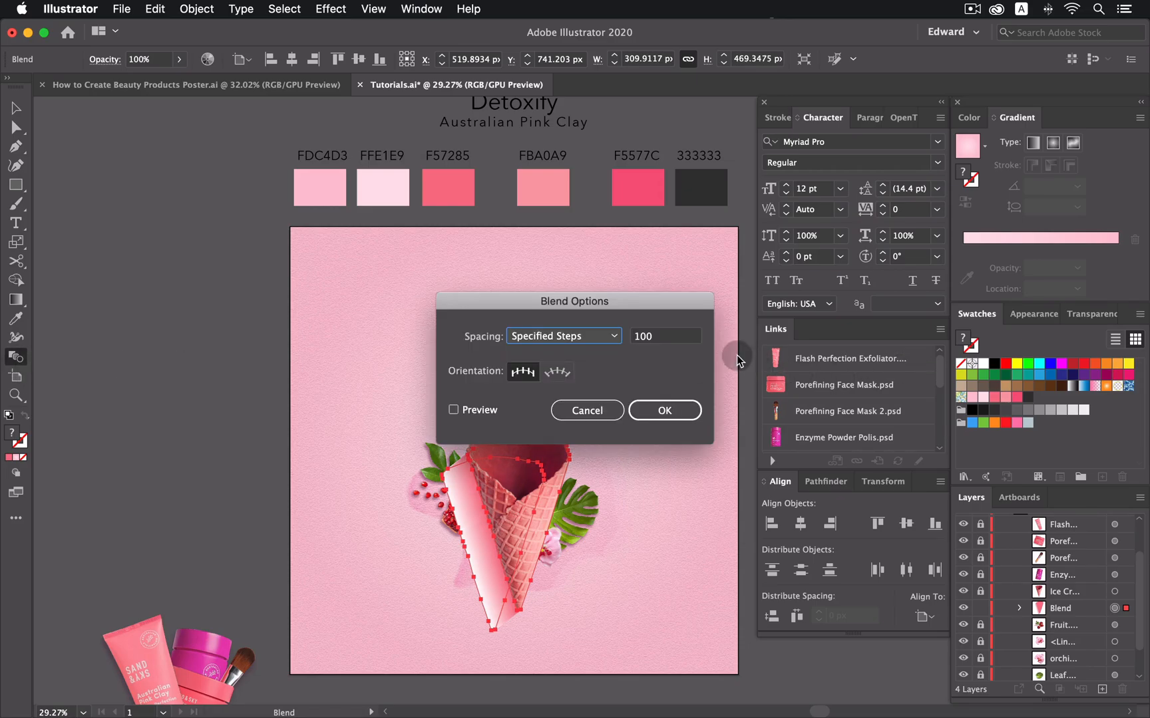
double_click(649, 338)
click(666, 420)
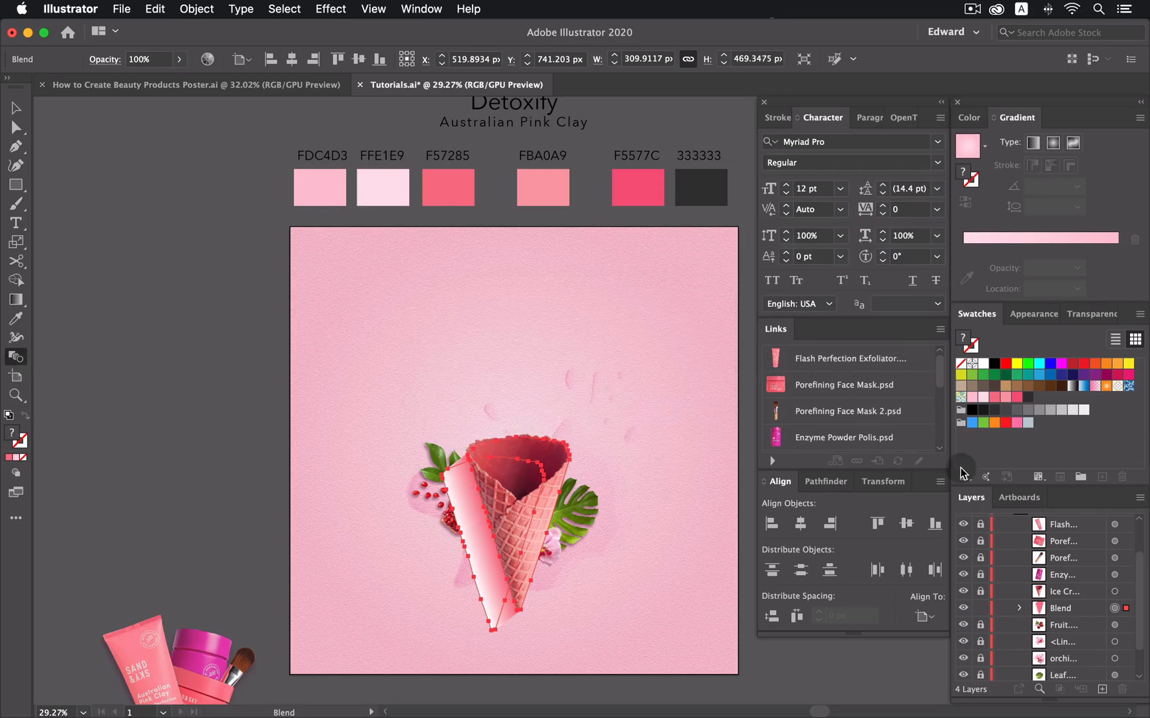
- Set the cone shadow blend's blending mode to Multiply
click(1045, 317)
click(1094, 314)
click(998, 338)
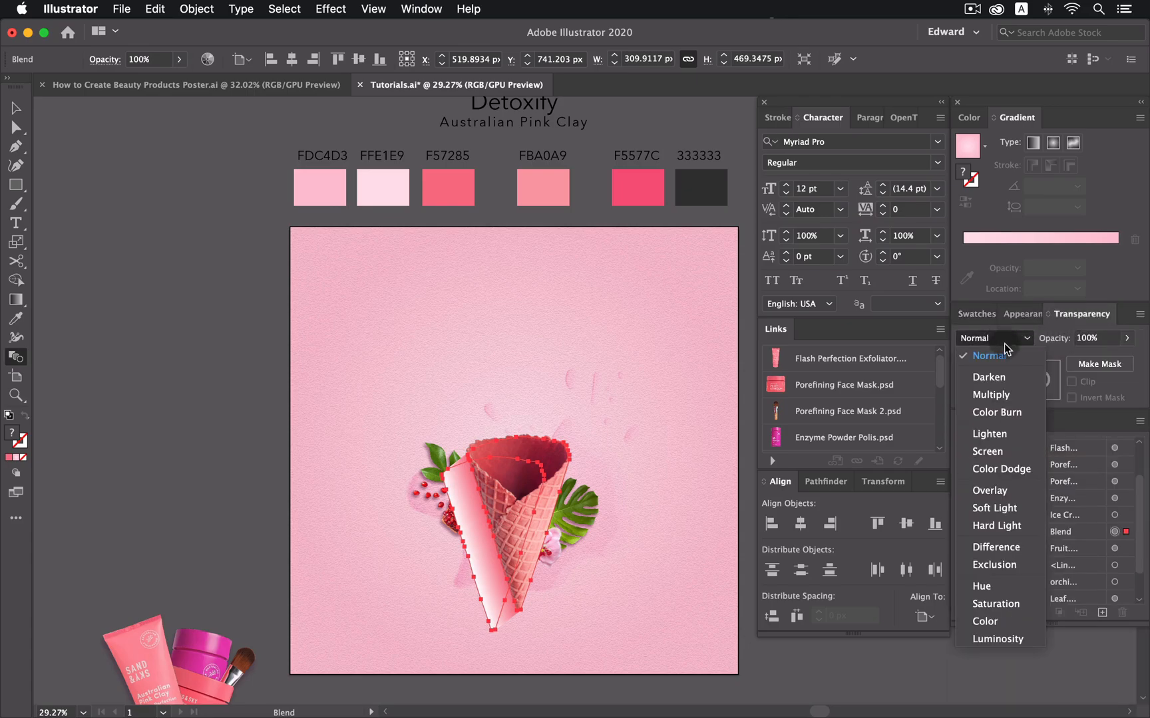
click(1012, 396)
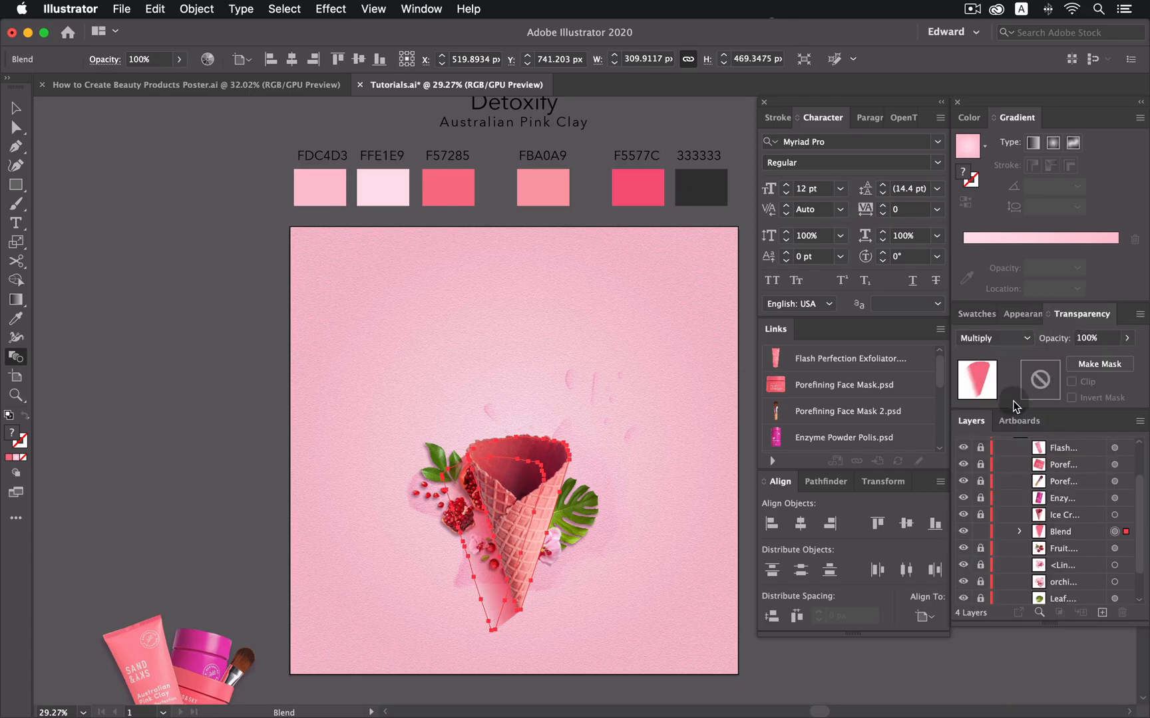
- Set the opacity of the white shape inside the blend to 0%
click(1019, 532)
click(1114, 565)
click(1086, 338)
text(0)
key(Return)
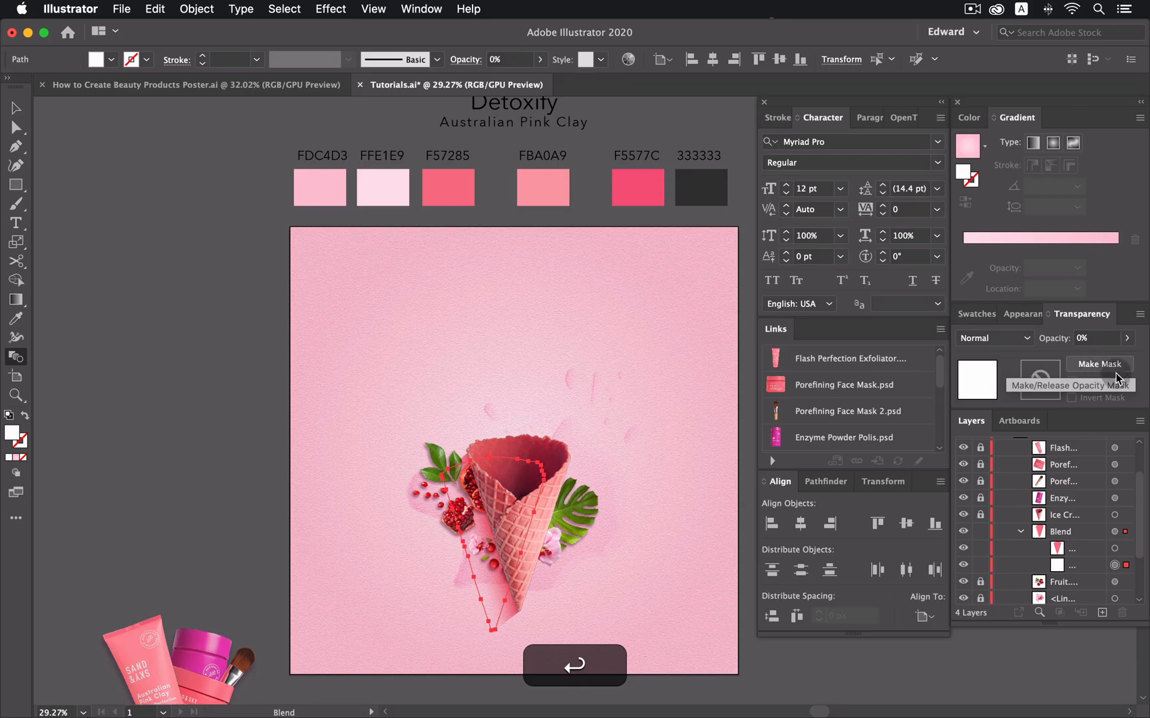
- Nudge the transparent white shape of the blend slightly down and to the left to extend the cone's shadow
click(1114, 531)
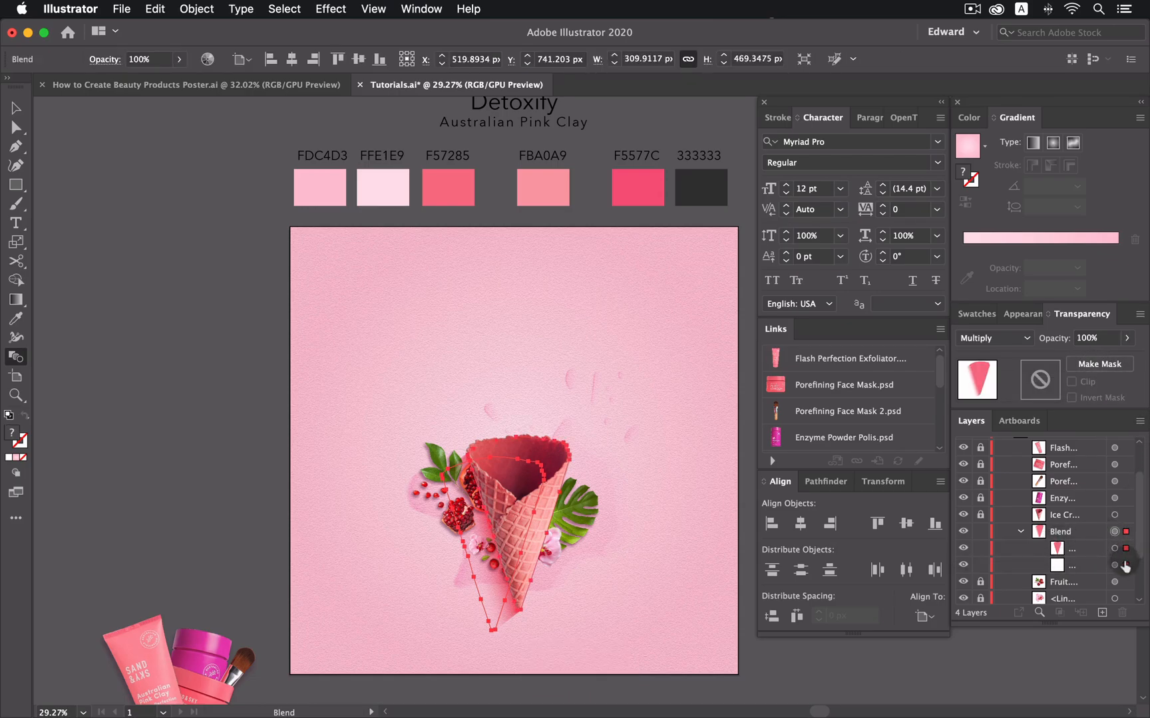
click(1114, 565)
click(16, 127)
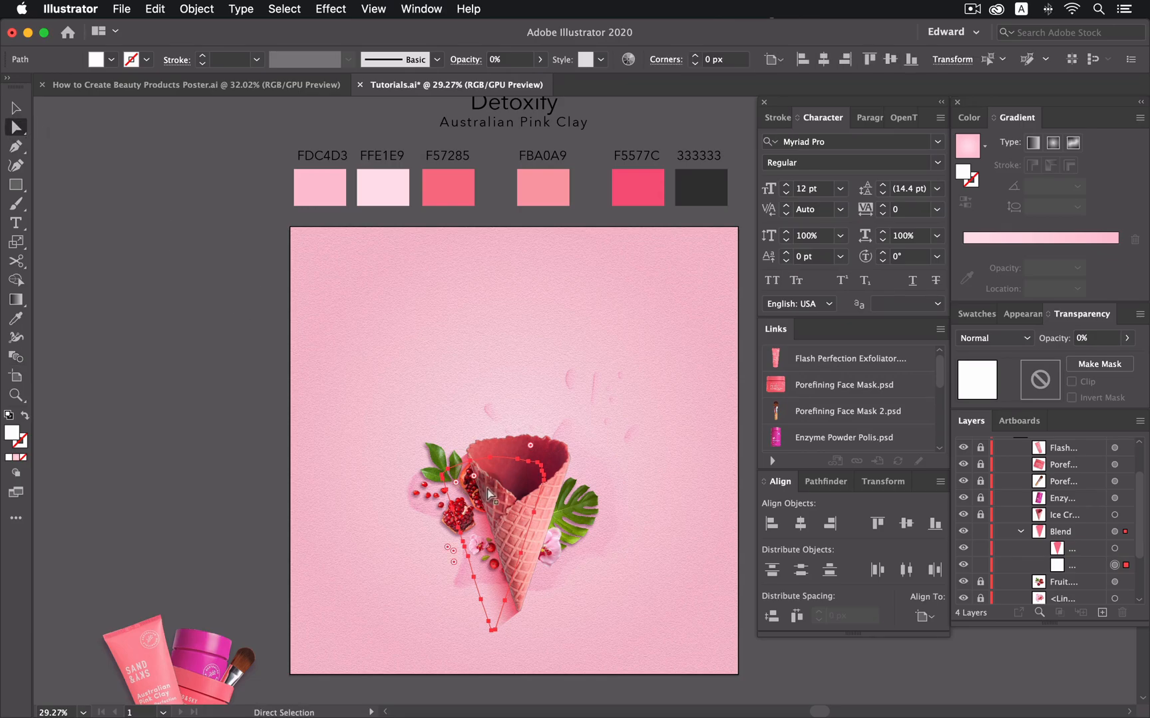
key(Down)
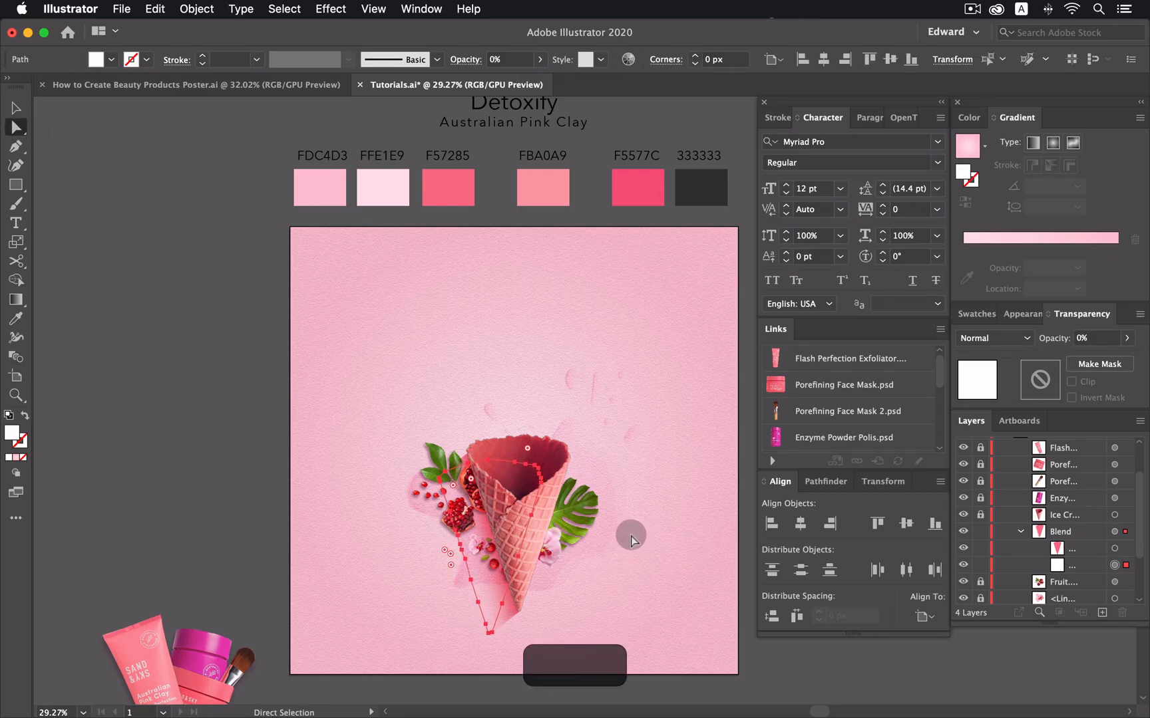
click(631, 537)
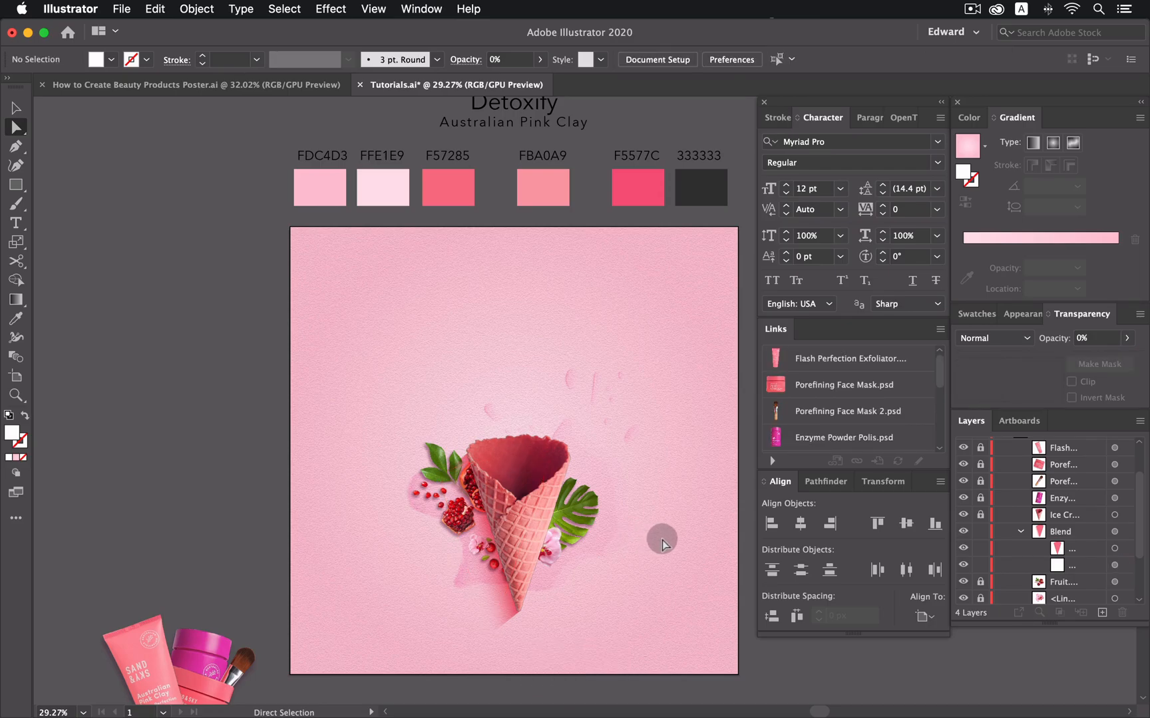
click(483, 584)
key(shift+Left)
key(shift+Left)
key(shift+Down)
key(shift+Down)
click(729, 488)
- Collapse and lock the blend in the Products layer, and unlock the four product images
click(1020, 532)
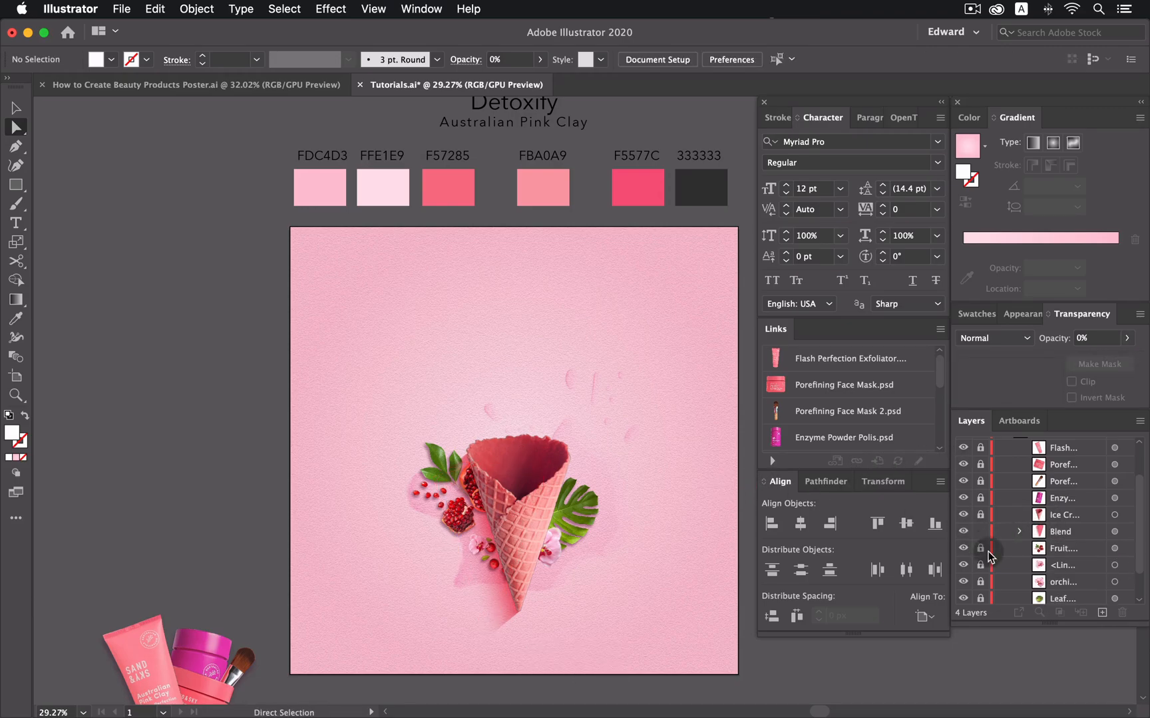
scroll(986, 506, up, 2)
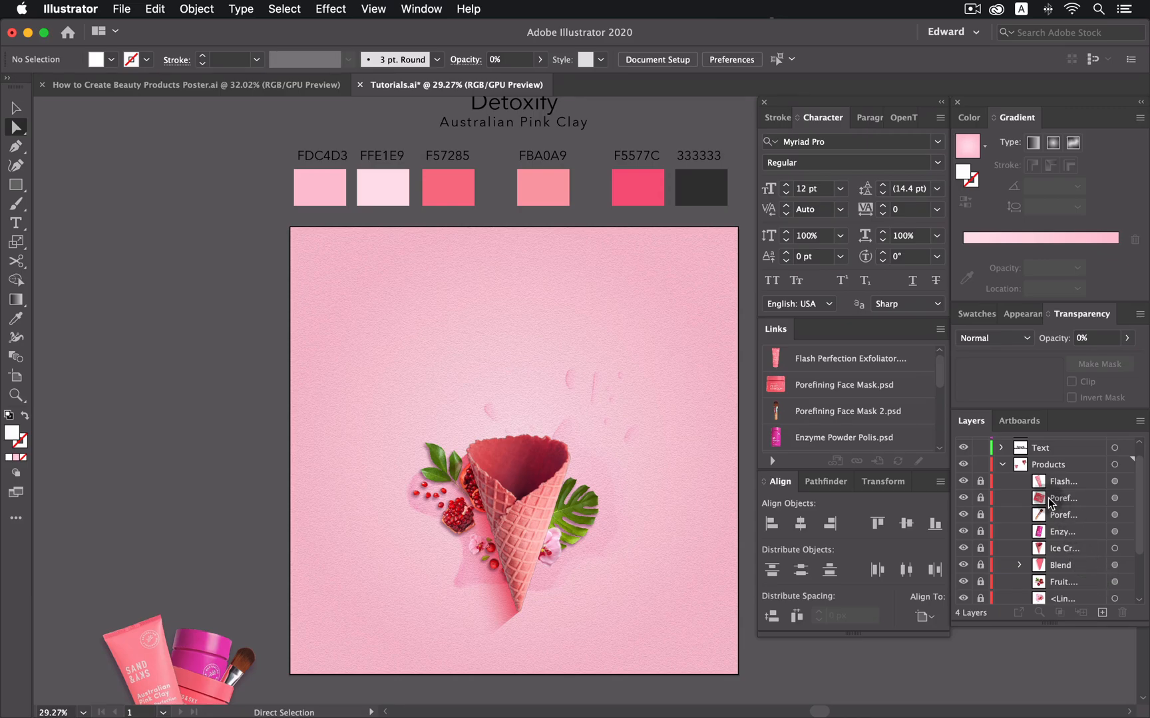
click(981, 481)
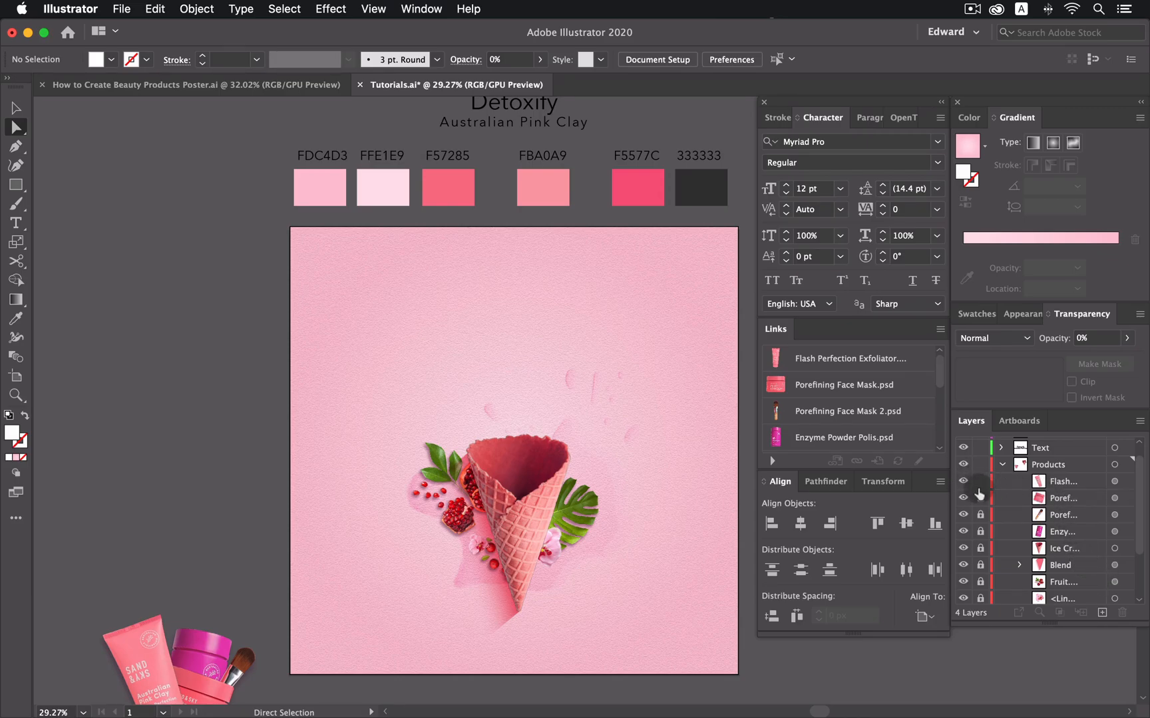
- Move the four product images from beside the artboard into the cone's opening, fine-tune their position, and hide them
click(16, 108)
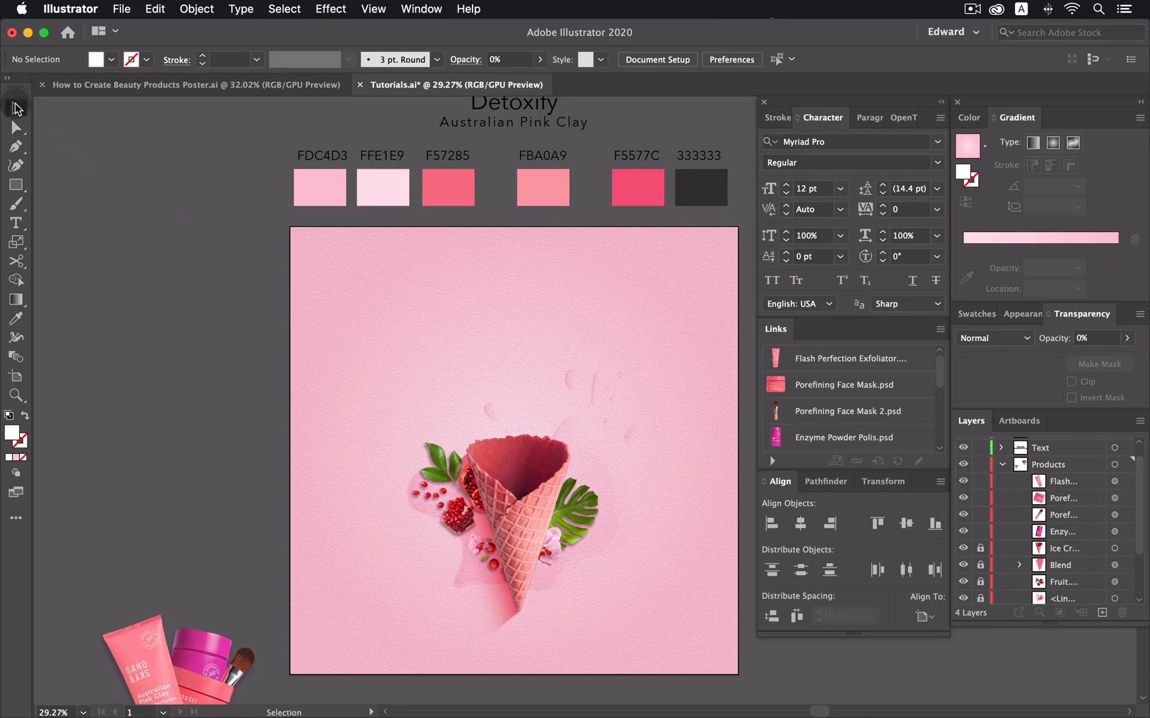
drag(133, 682, 557, 442)
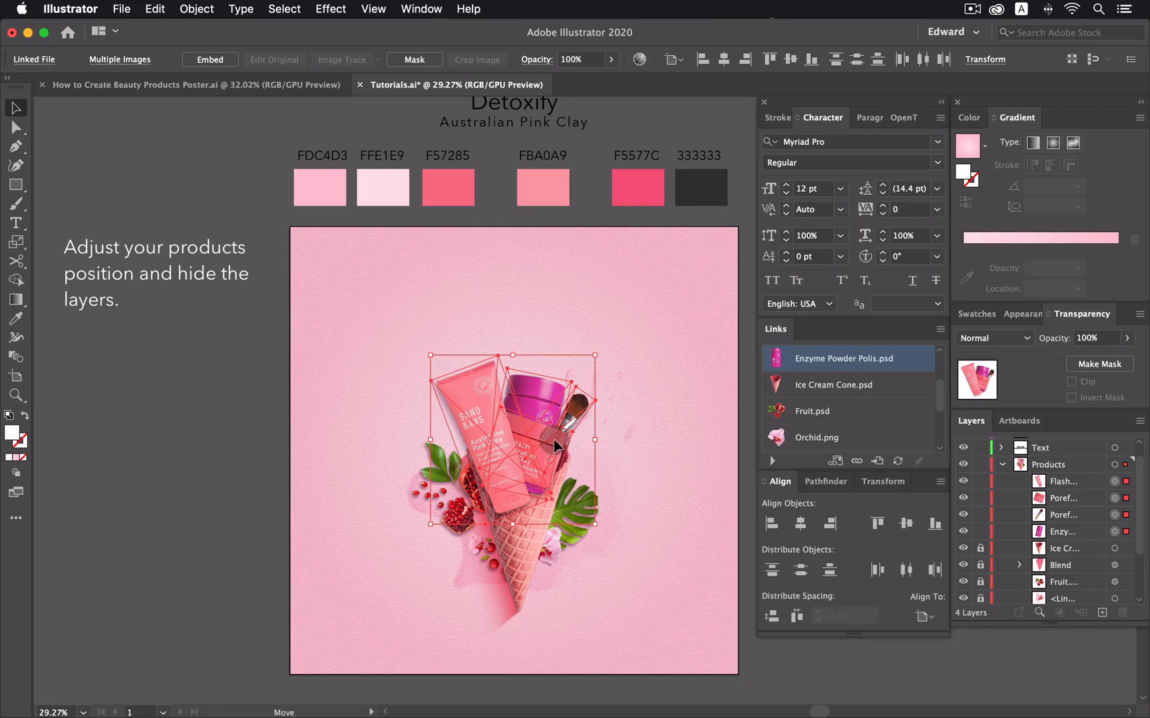
key(Right)
key(Right)
key(Right)
key(Down)
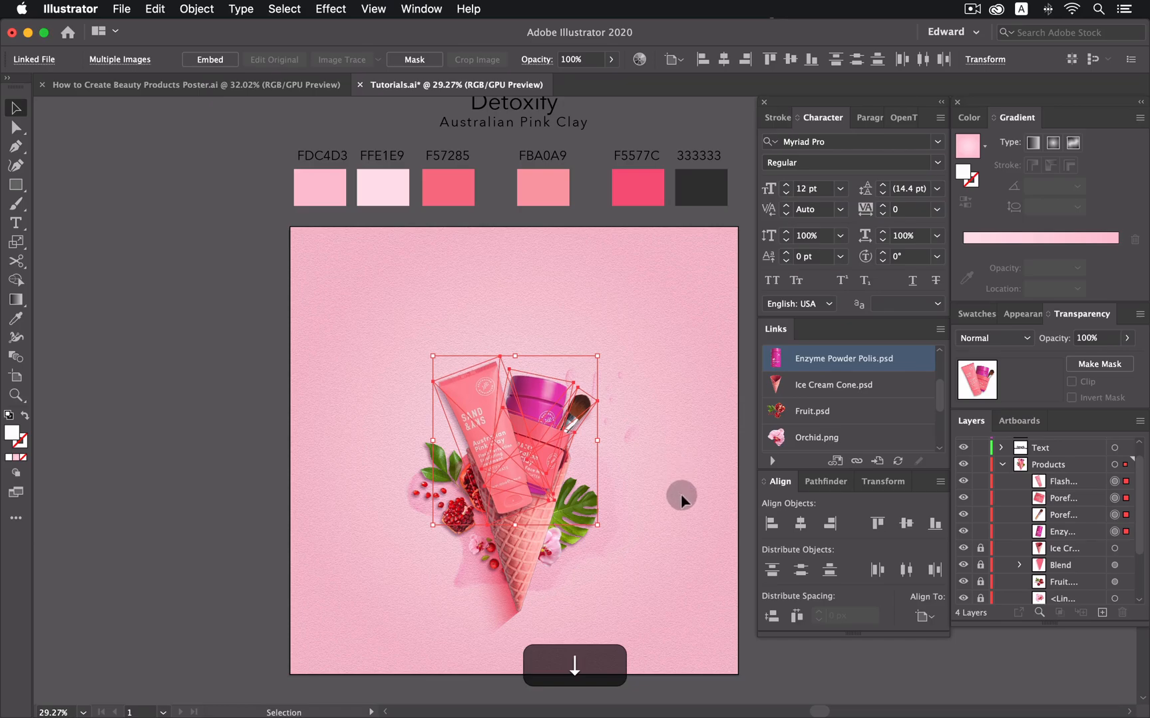
click(679, 487)
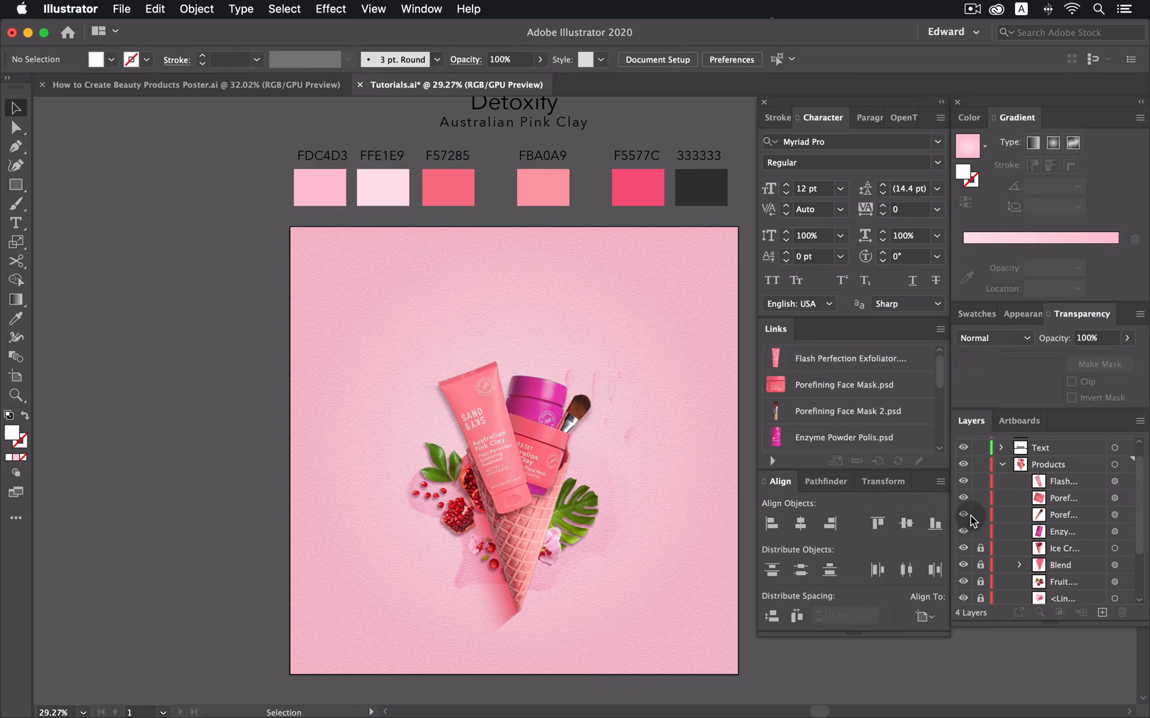
drag(965, 532, 967, 535)
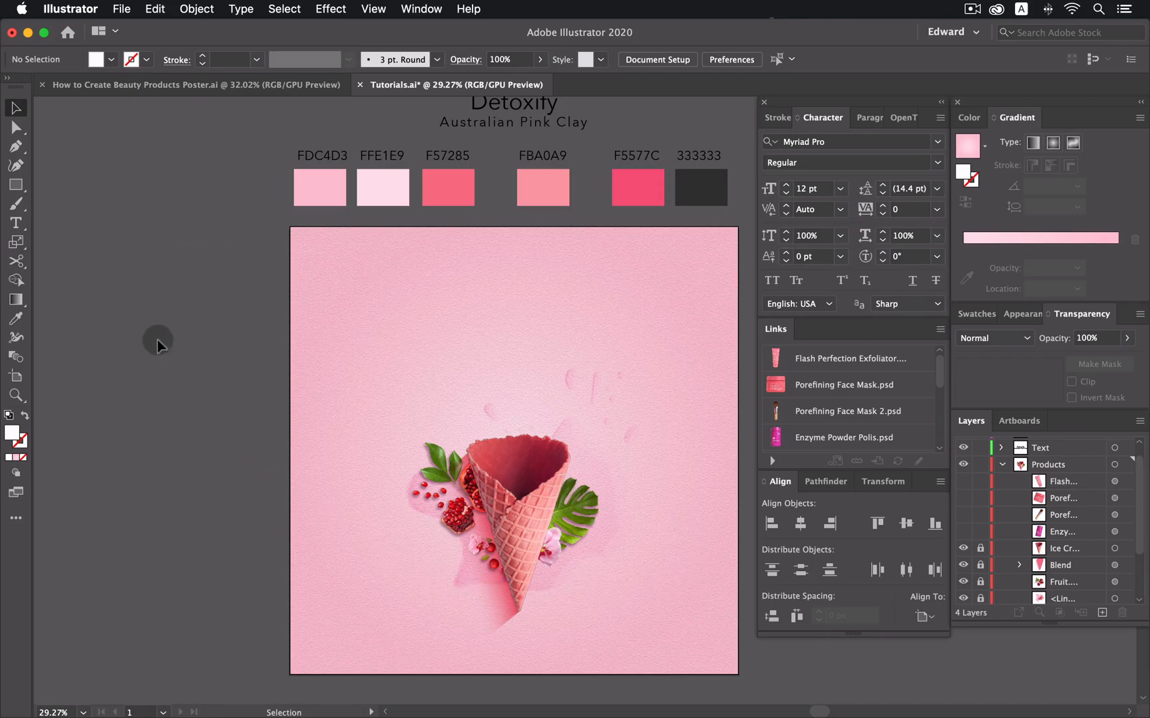
- Start a Pen path at the left end of the cone's front rim and set its fill to none
drag(505, 487, 912, 603)
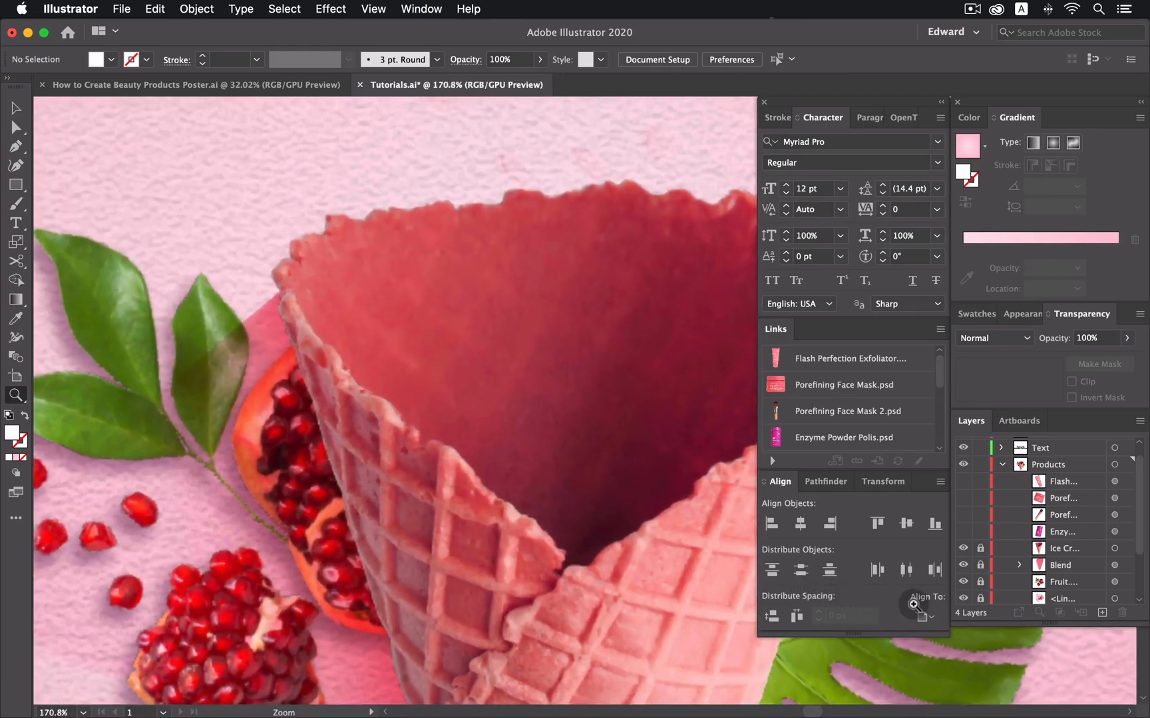
drag(344, 380, 348, 379)
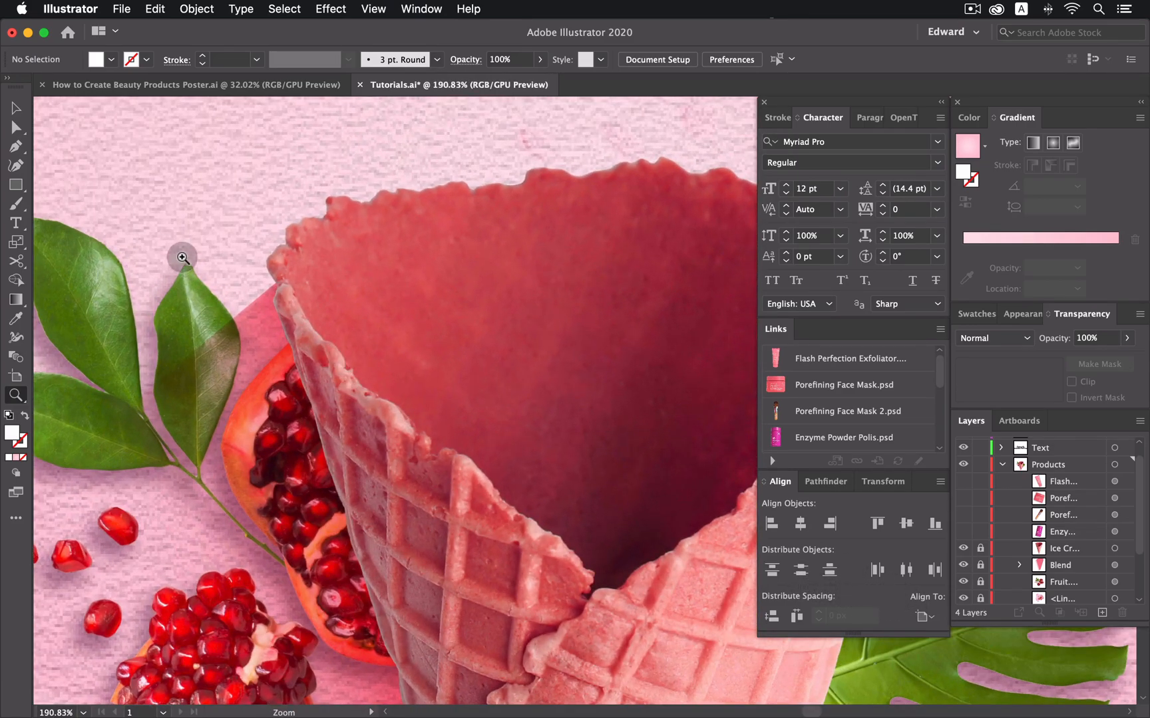
click(288, 281)
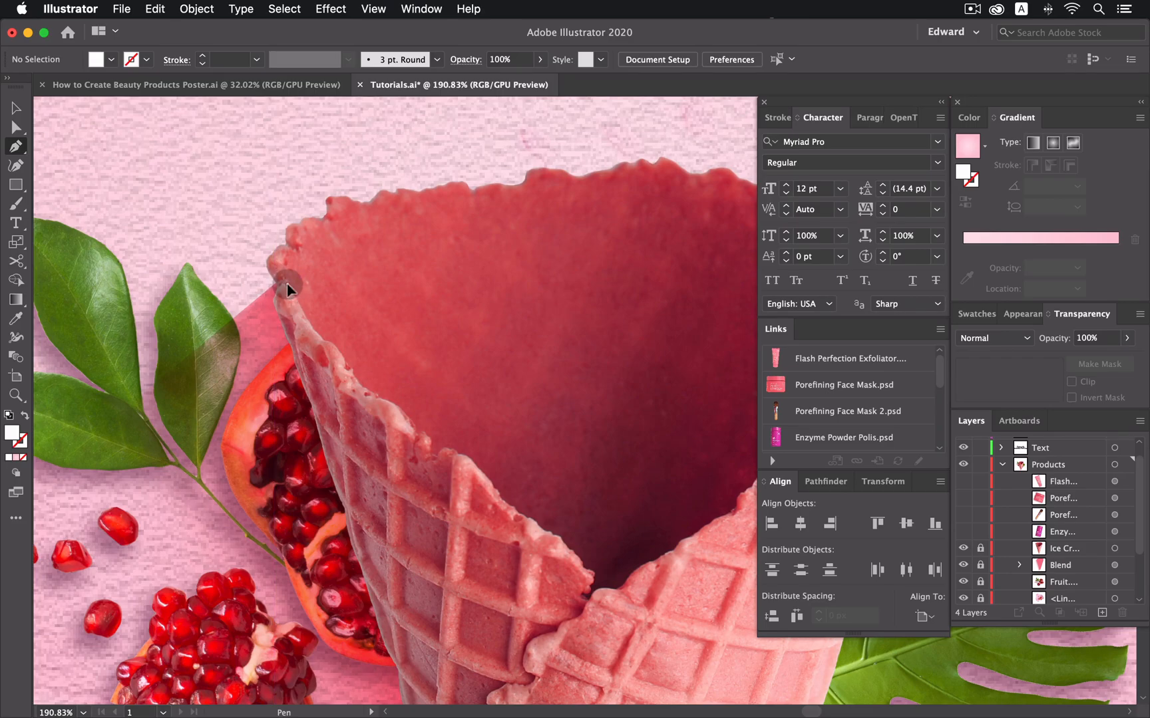
click(313, 327)
drag(320, 335, 337, 344)
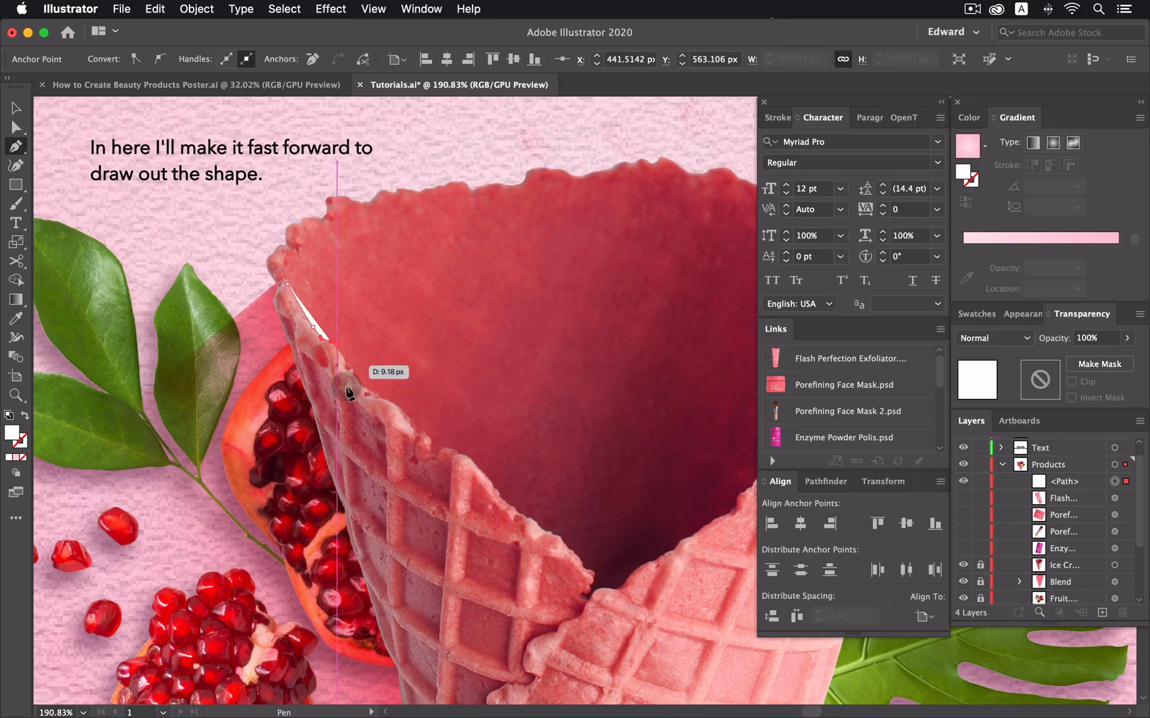
click(24, 459)
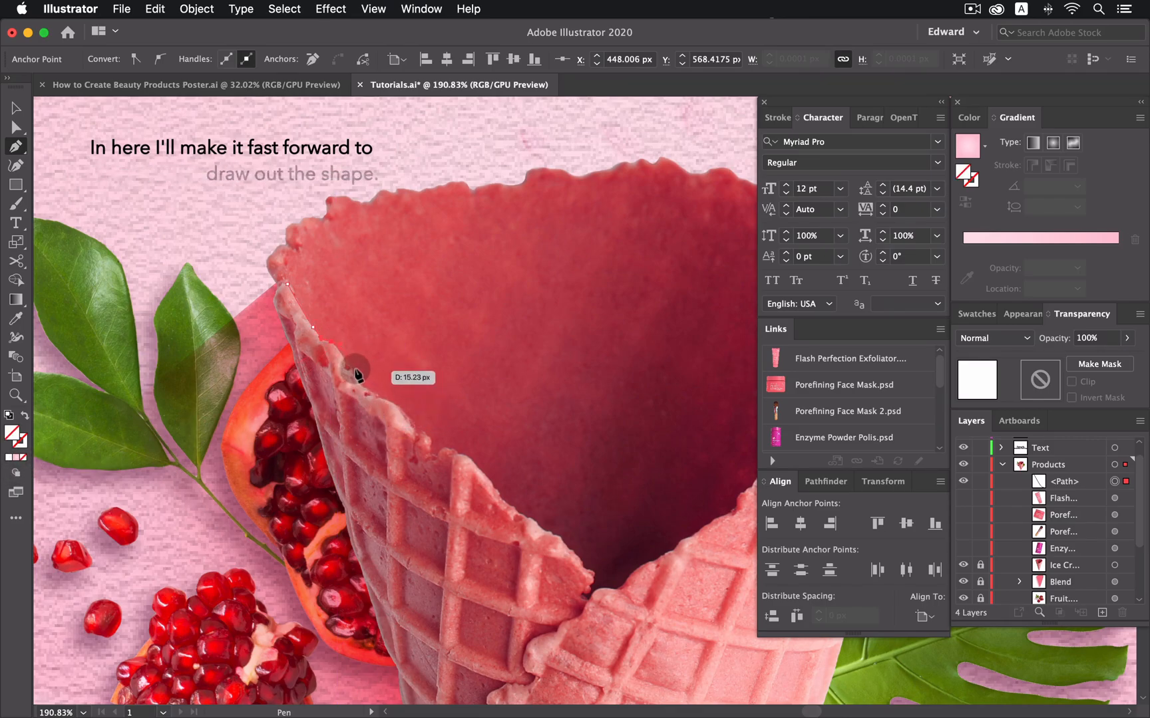
- Continue the Pen path along the cone's front rim, down through the central notch and up past the cone's right edge
drag(385, 408, 418, 413)
scroll(451, 454, up, 5)
click(461, 436)
click(498, 453)
click(470, 431)
click(479, 440)
click(514, 488)
drag(497, 484, 532, 508)
drag(525, 497, 366, 402)
drag(466, 463, 475, 472)
drag(522, 522, 423, 366)
drag(488, 445, 475, 479)
drag(496, 504, 570, 493)
drag(481, 475, 569, 436)
drag(479, 410, 546, 384)
drag(431, 469, 503, 436)
drag(407, 441, 457, 392)
drag(520, 362, 530, 369)
drag(590, 342, 461, 423)
drag(487, 379, 500, 371)
drag(541, 358, 444, 423)
drag(529, 463, 542, 453)
drag(613, 416, 491, 513)
drag(544, 452, 557, 432)
drag(598, 365, 607, 350)
drag(632, 313, 528, 423)
drag(531, 416, 543, 405)
drag(574, 402, 595, 401)
drag(666, 397, 553, 448)
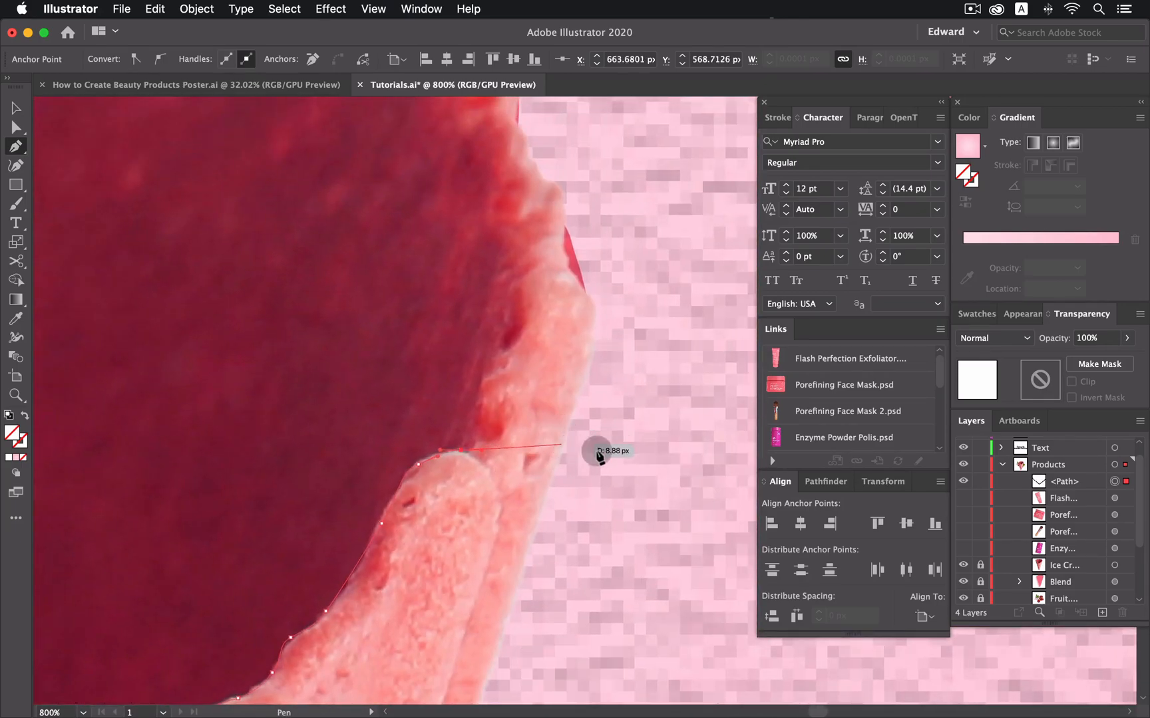
click(662, 407)
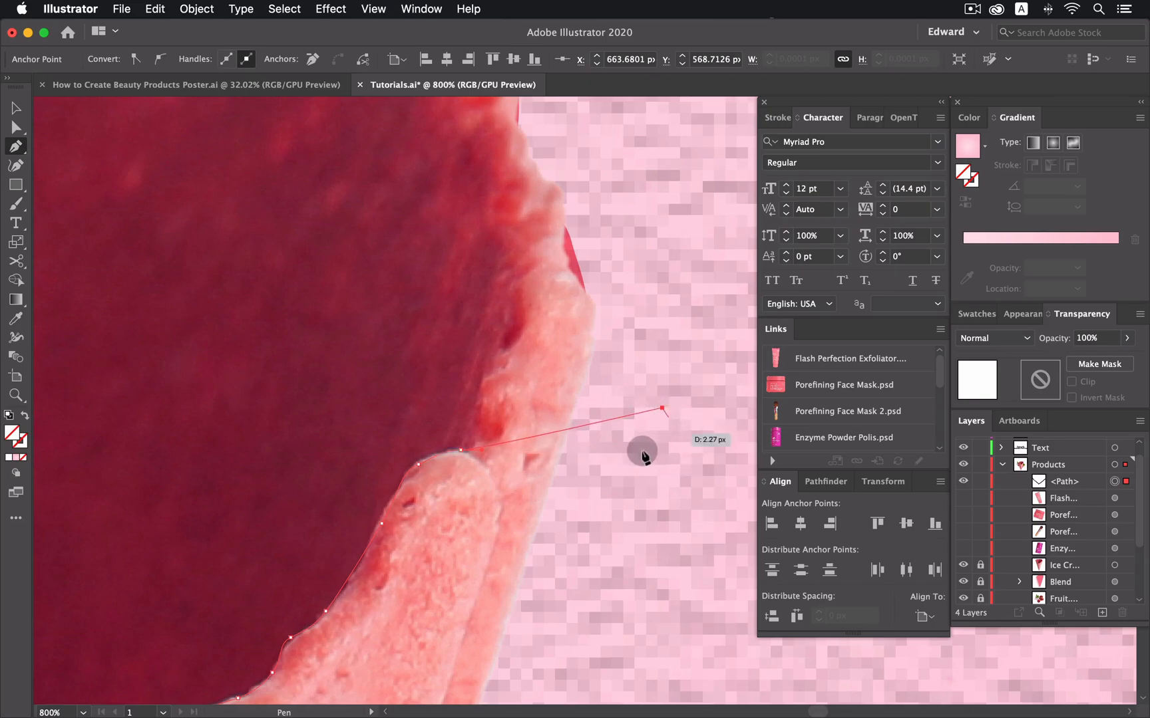
- Close the path with a large rectangular outline above the cone, returning to the left end of the rim, and deselect it
key(super+minus)
key(super+minus)
key(super+minus)
key(super+minus)
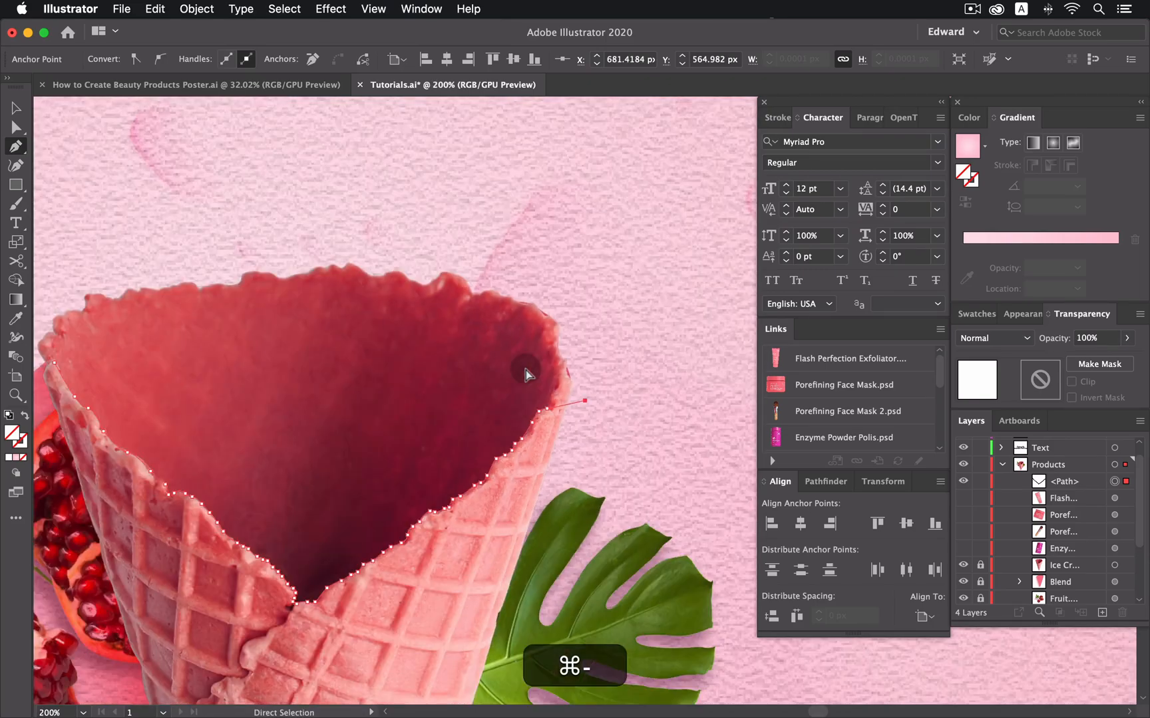
key(super+minus)
key(super+minus)
drag(643, 357, 526, 439)
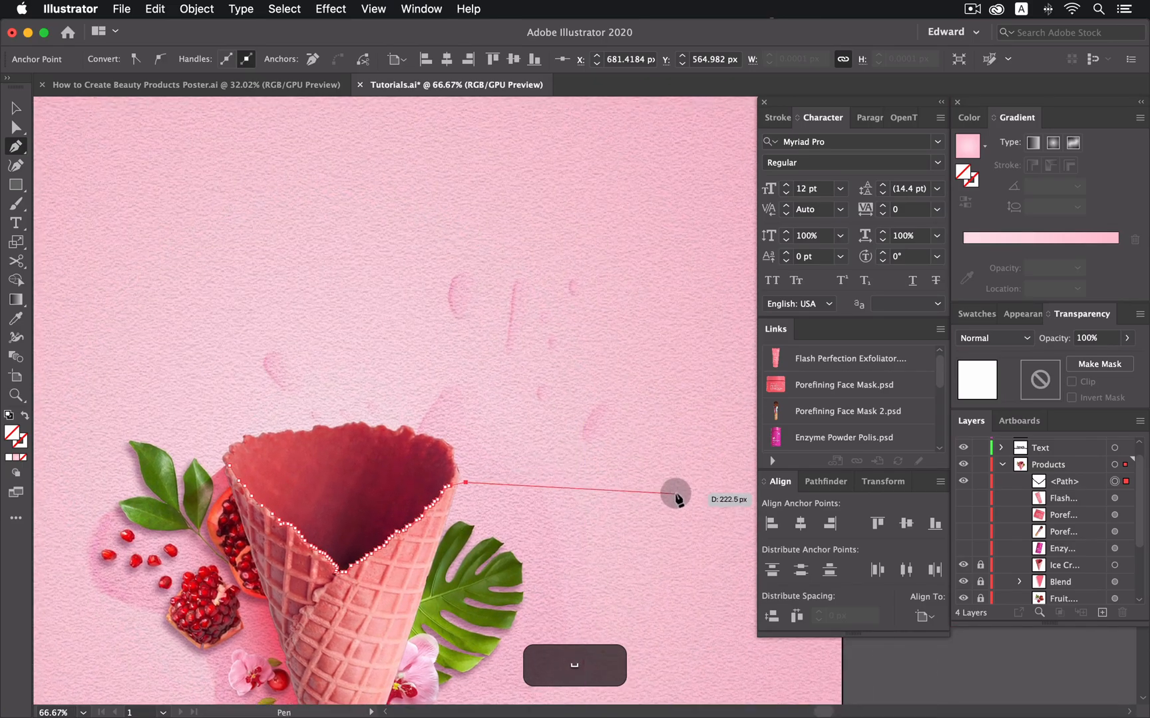
key(super+0)
drag(637, 378, 456, 432)
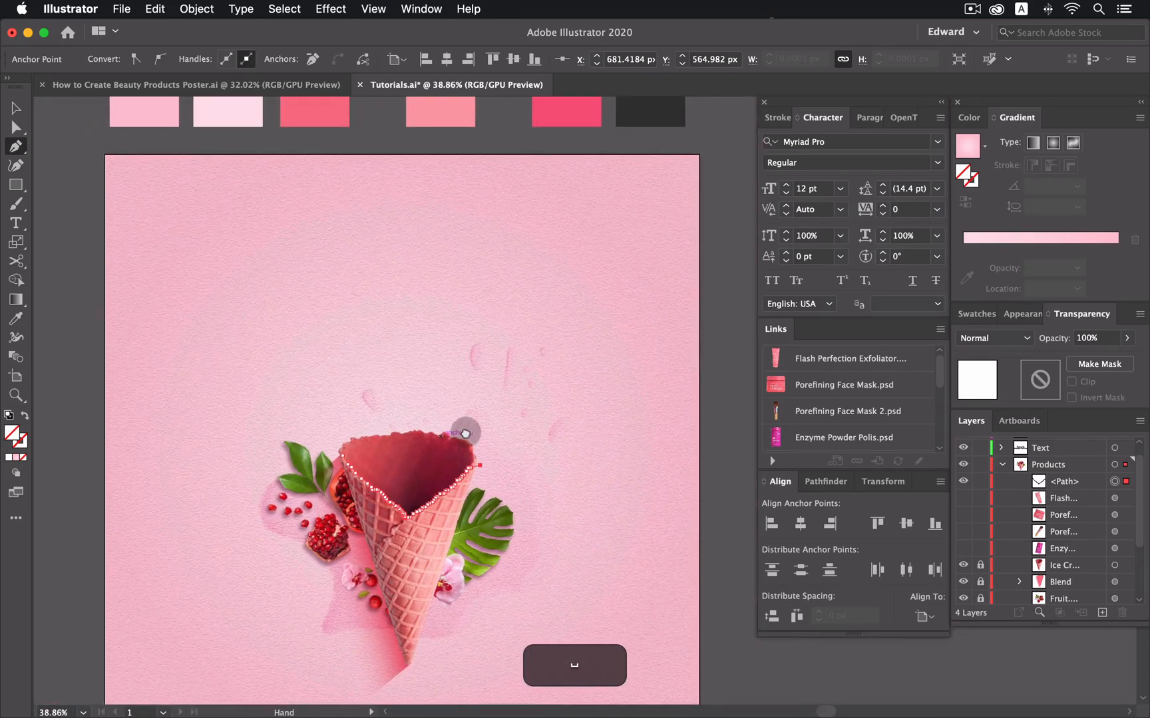
shift+click(622, 464)
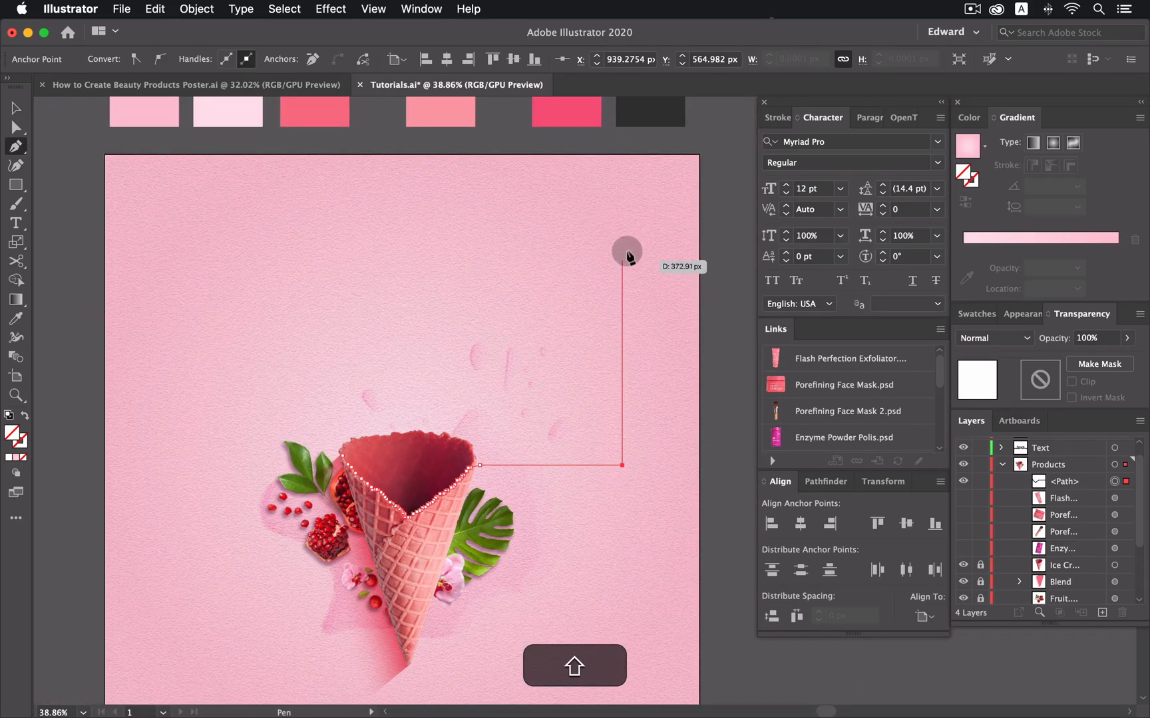
shift+click(622, 246)
shift+click(165, 256)
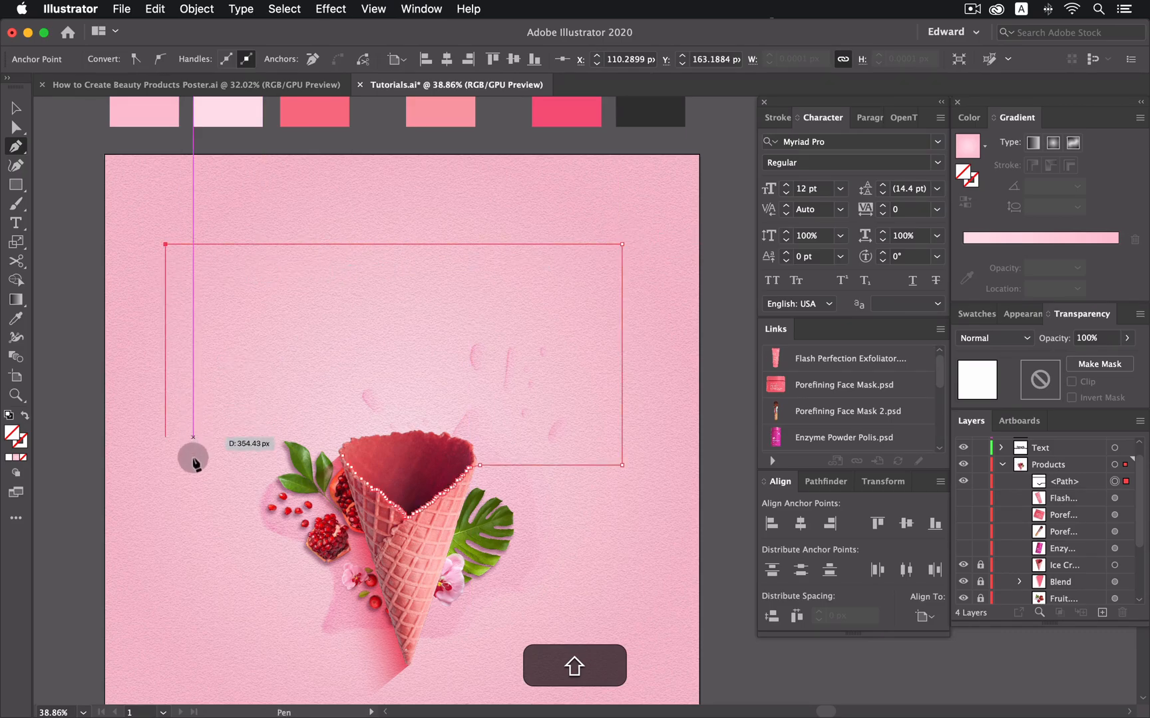
shift+click(187, 484)
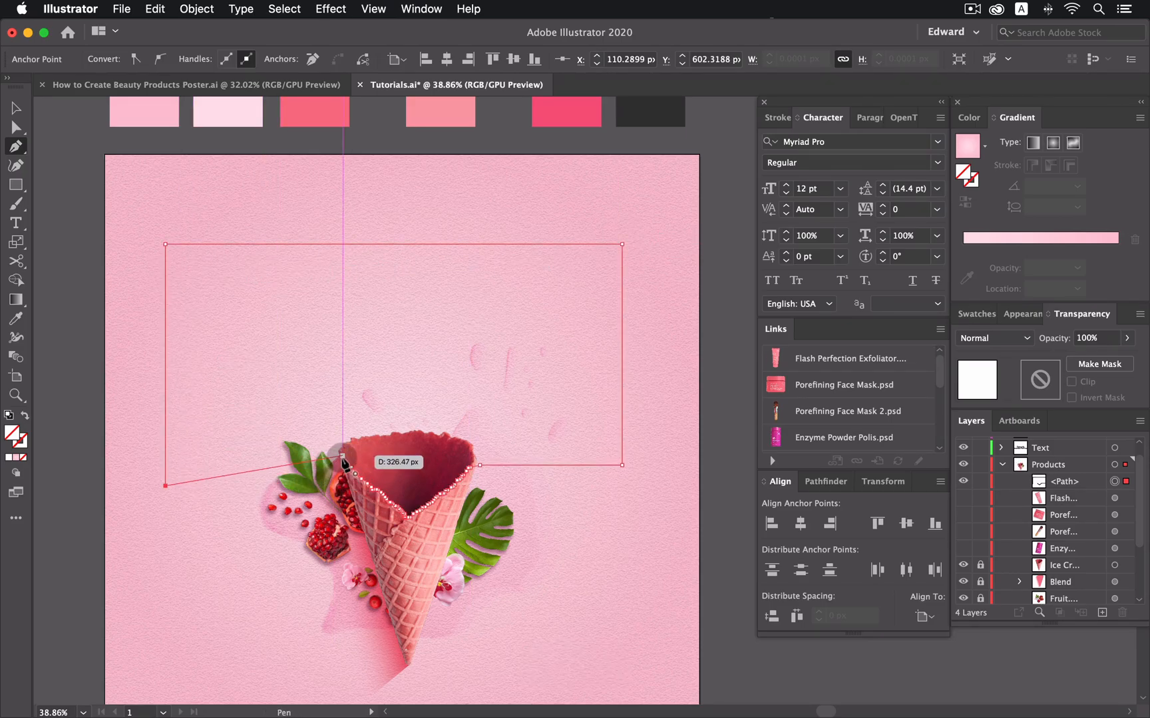
click(342, 457)
drag(584, 536, 685, 480)
key(z)
alt+click(650, 490)
click(18, 108)
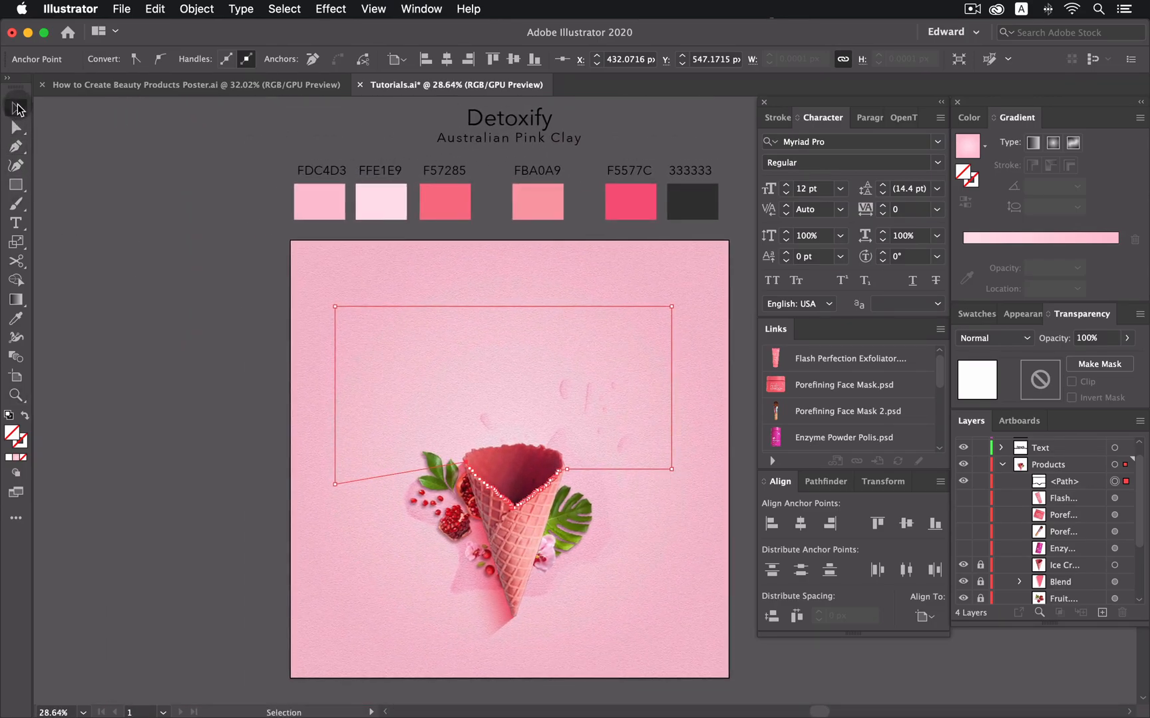
click(262, 617)
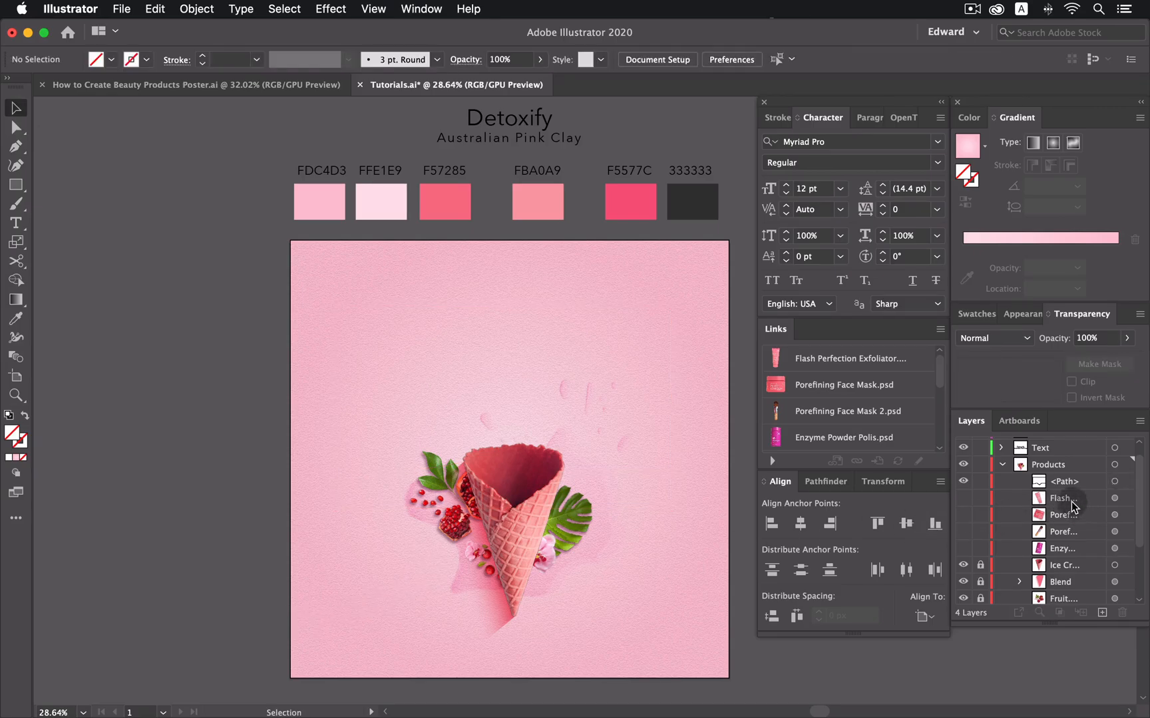
- Unhide the four product images and make a clipping mask from them and the drawn path
click(1116, 482)
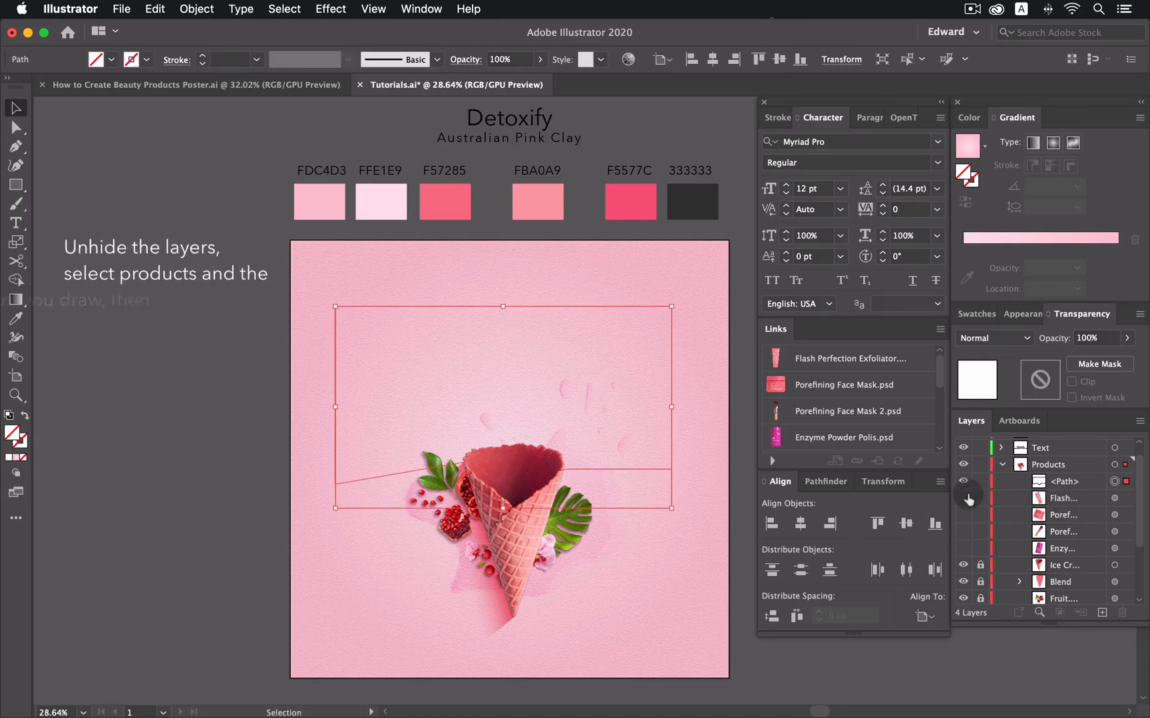
drag(962, 498, 963, 548)
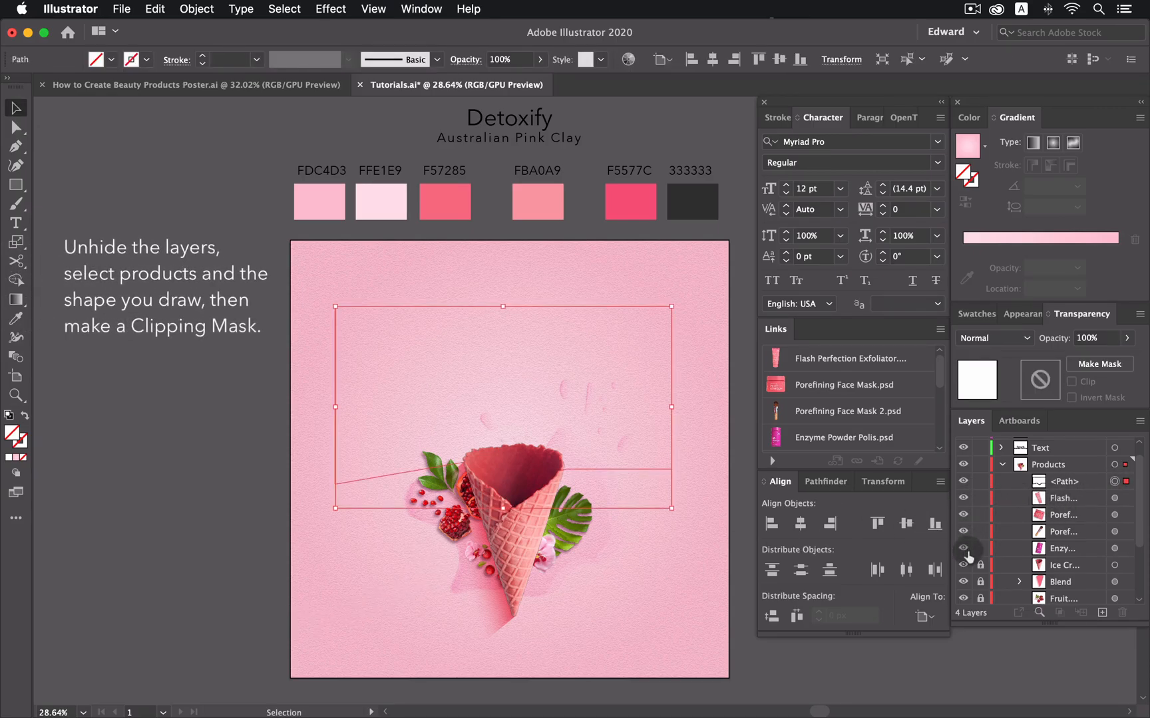
super+click(1114, 498)
super+click(1114, 514)
super+click(1114, 531)
super+click(1115, 548)
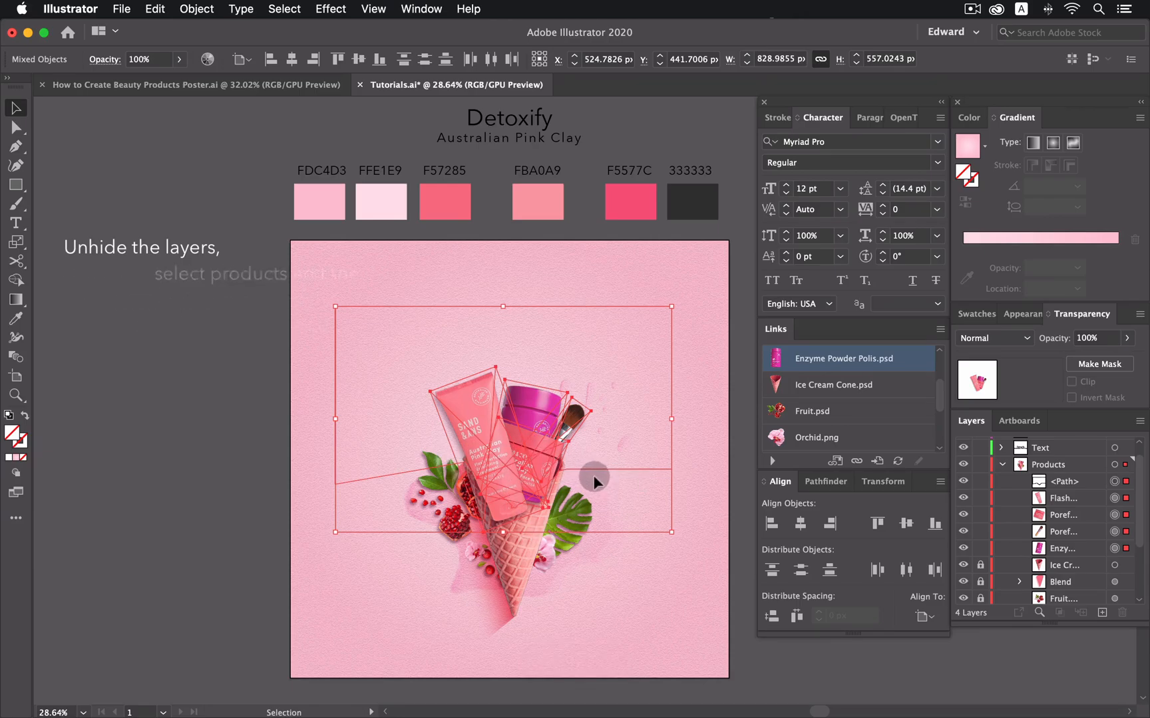
click(193, 8)
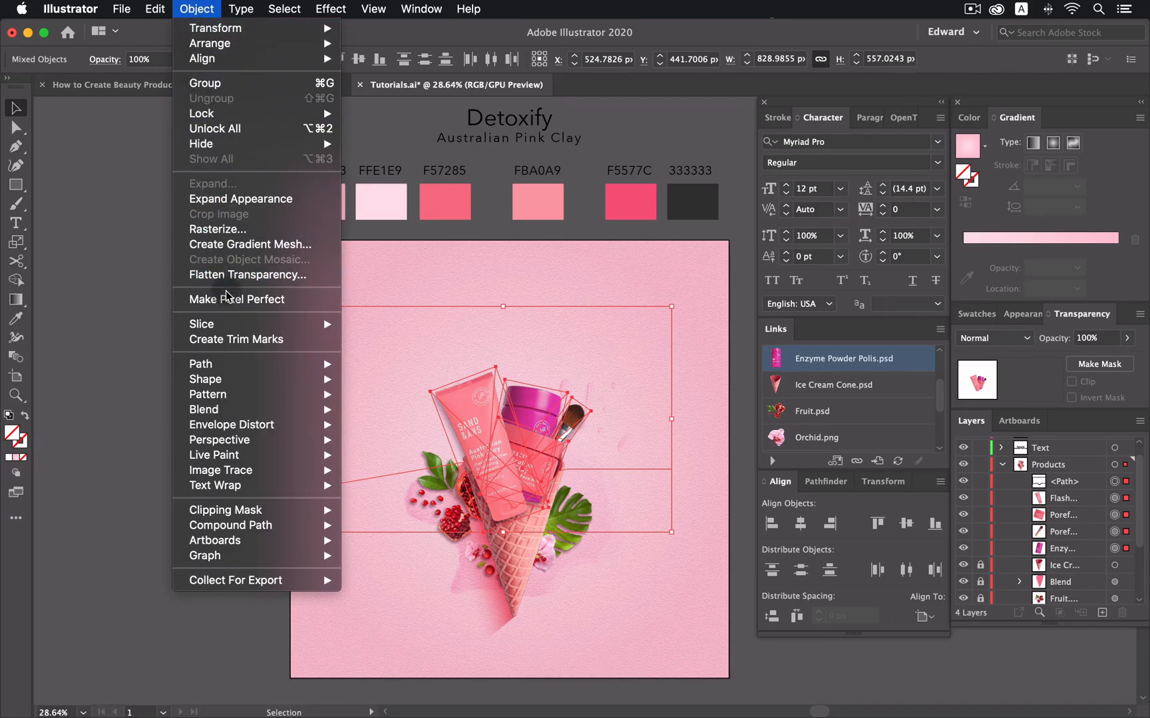
mouse_move(270, 513)
click(392, 510)
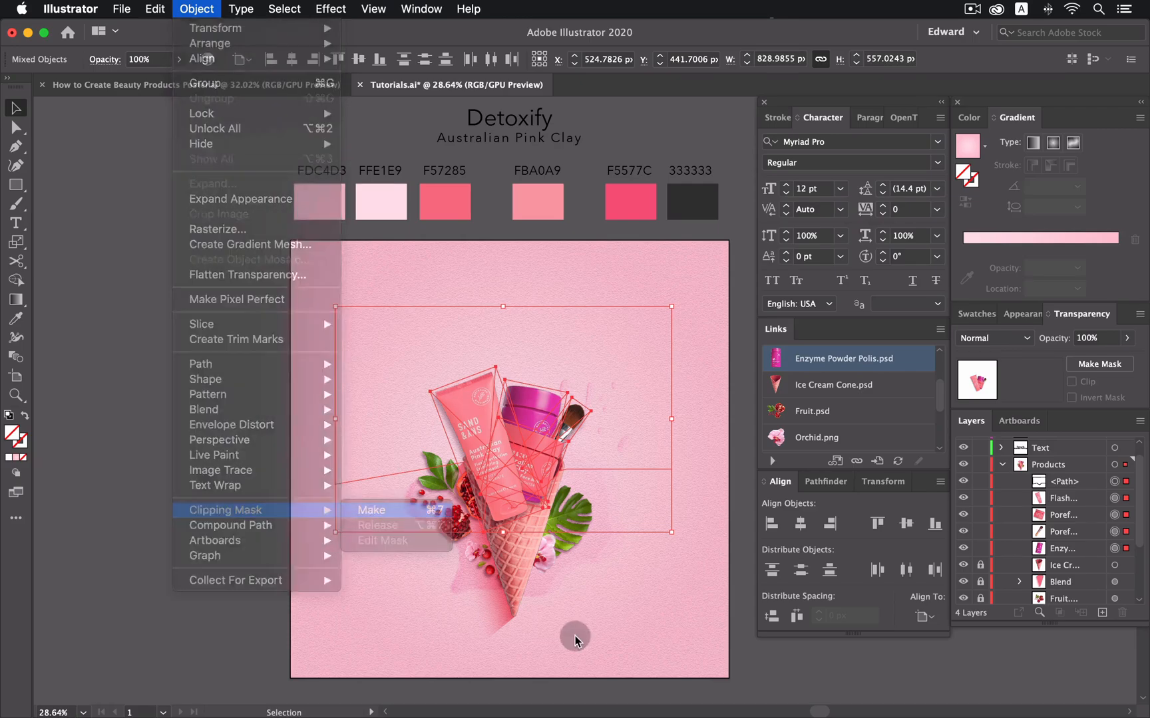
- Expand the product clipping group and try a small downward shift of the Porefining Face Mask jar
click(683, 620)
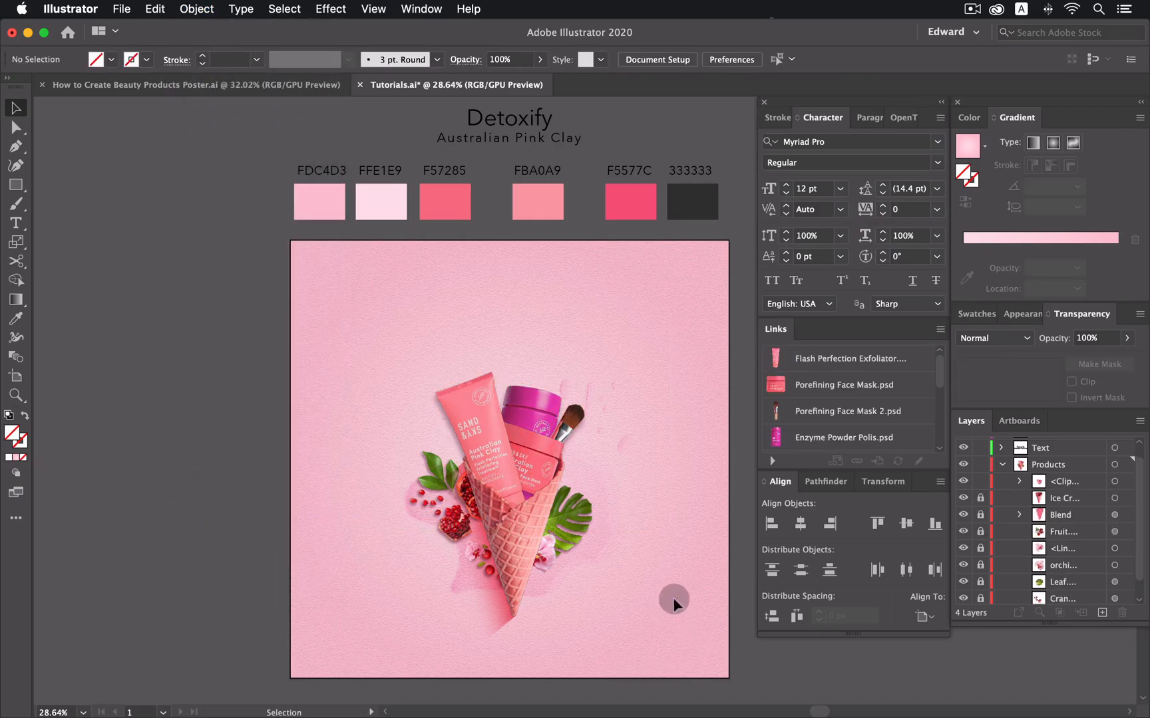
click(1020, 481)
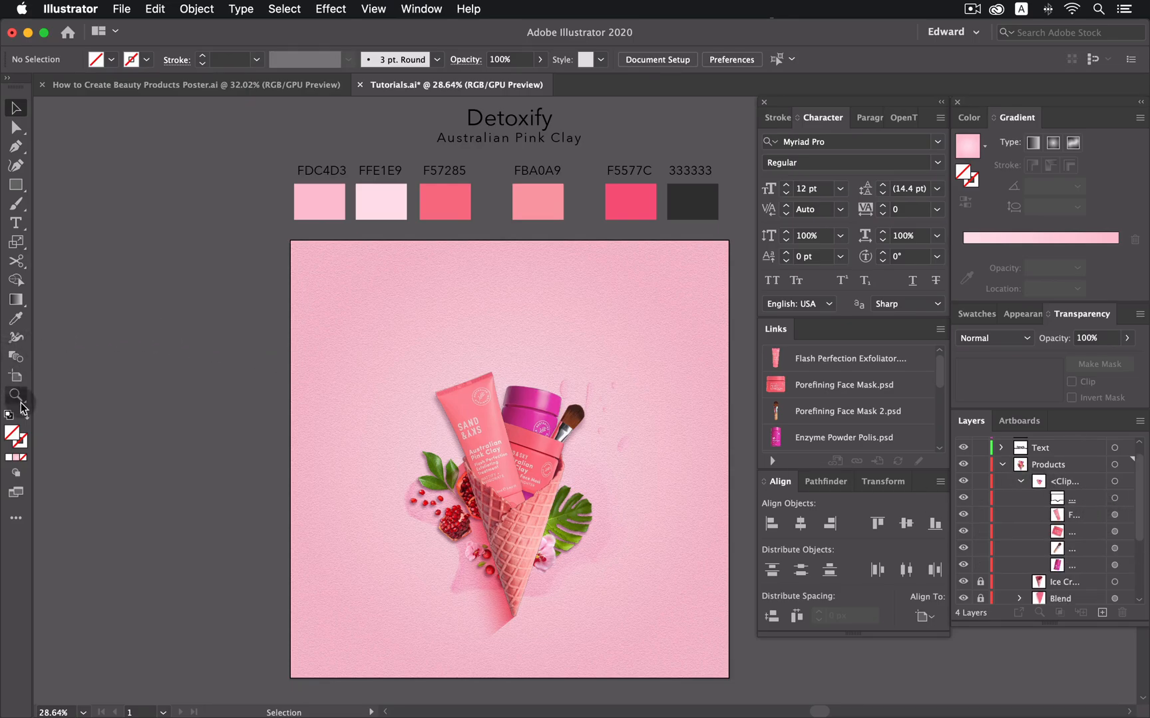
drag(508, 476, 657, 581)
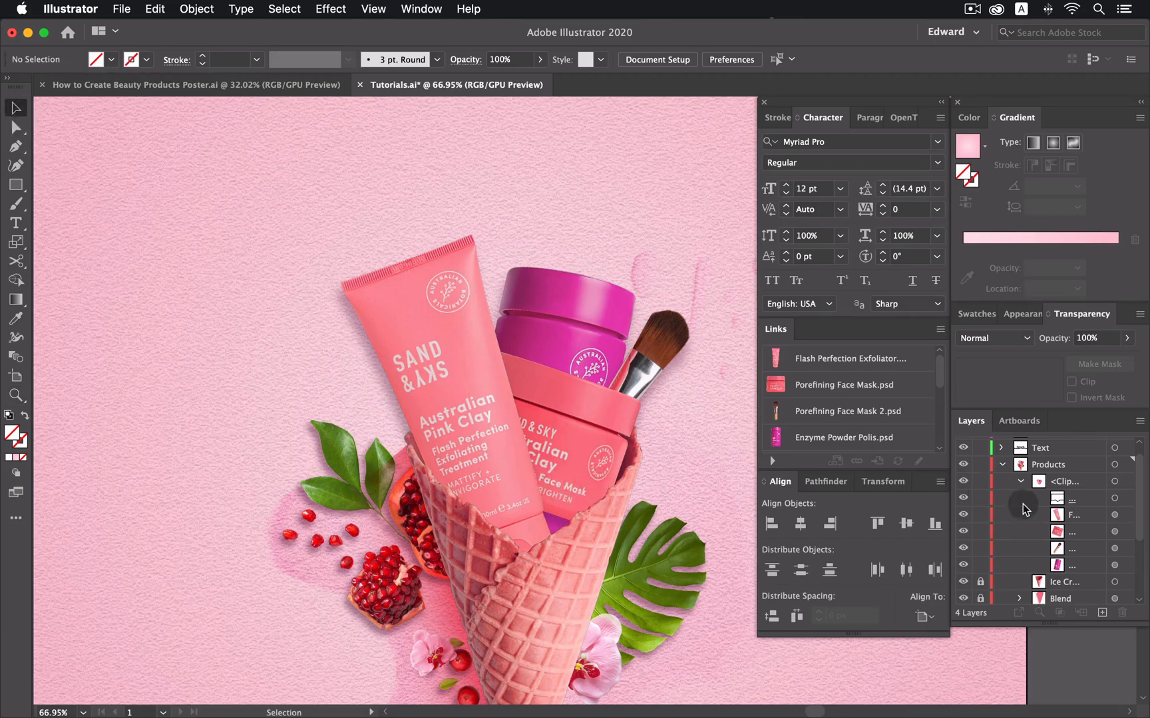
click(1114, 531)
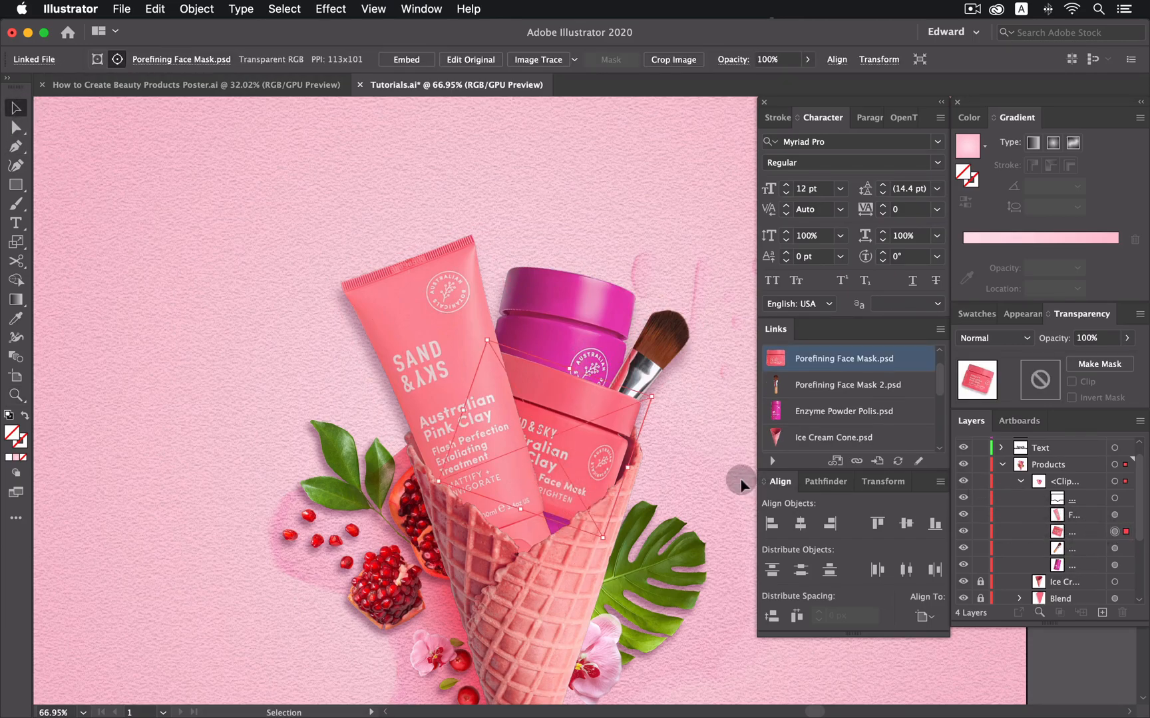
key(shift+Down)
key(shift+Up)
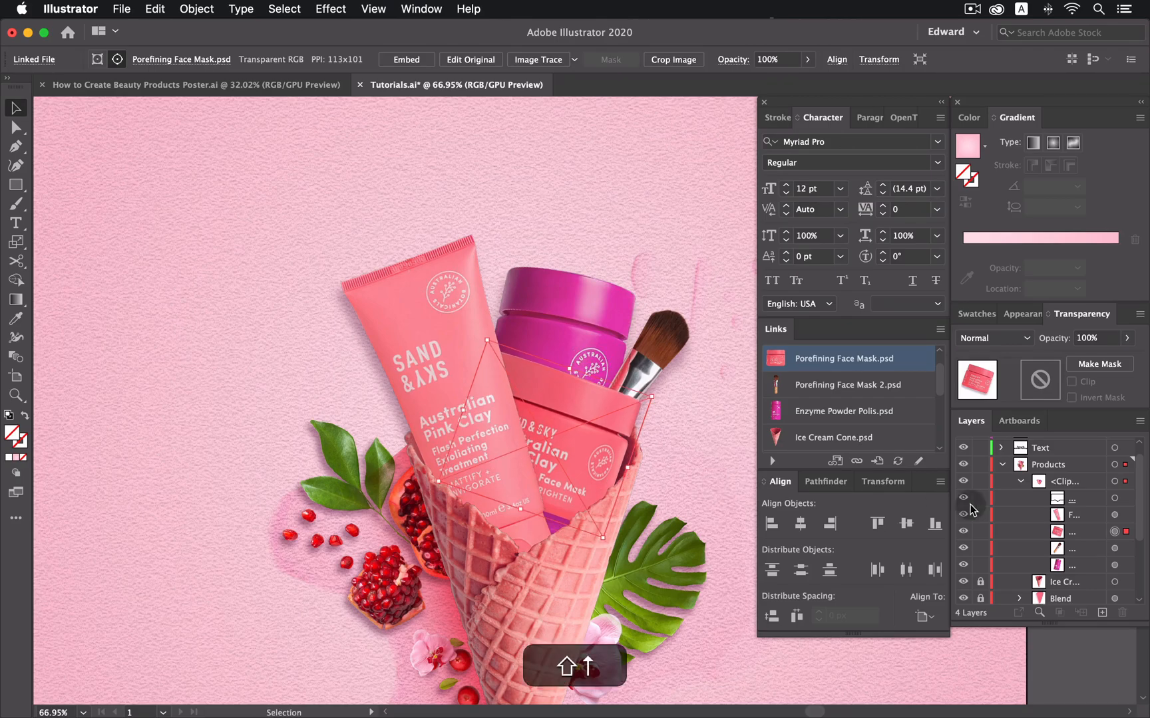
- Add the tube, brush and purple jar to the selection and move all four product images down deeper into the cone
super+click(1115, 515)
super+click(1114, 548)
super+click(1115, 565)
key(shift+Down)
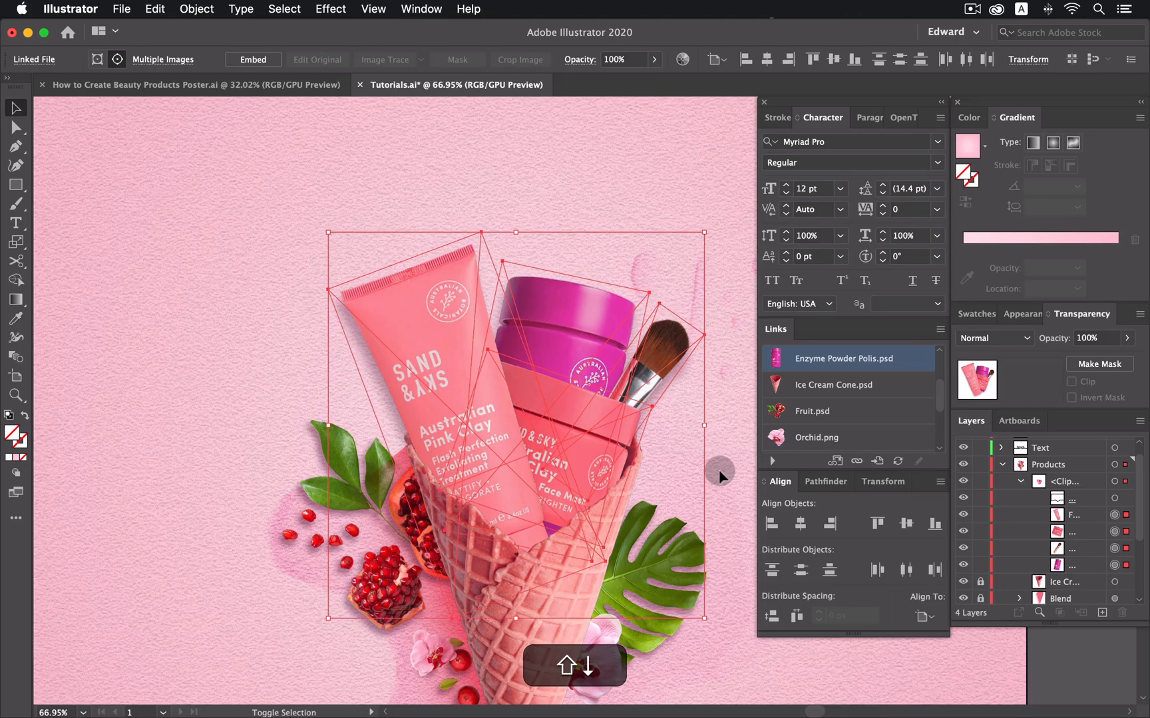
key(shift+Down)
key(shift+Down)
key(shift+Down)
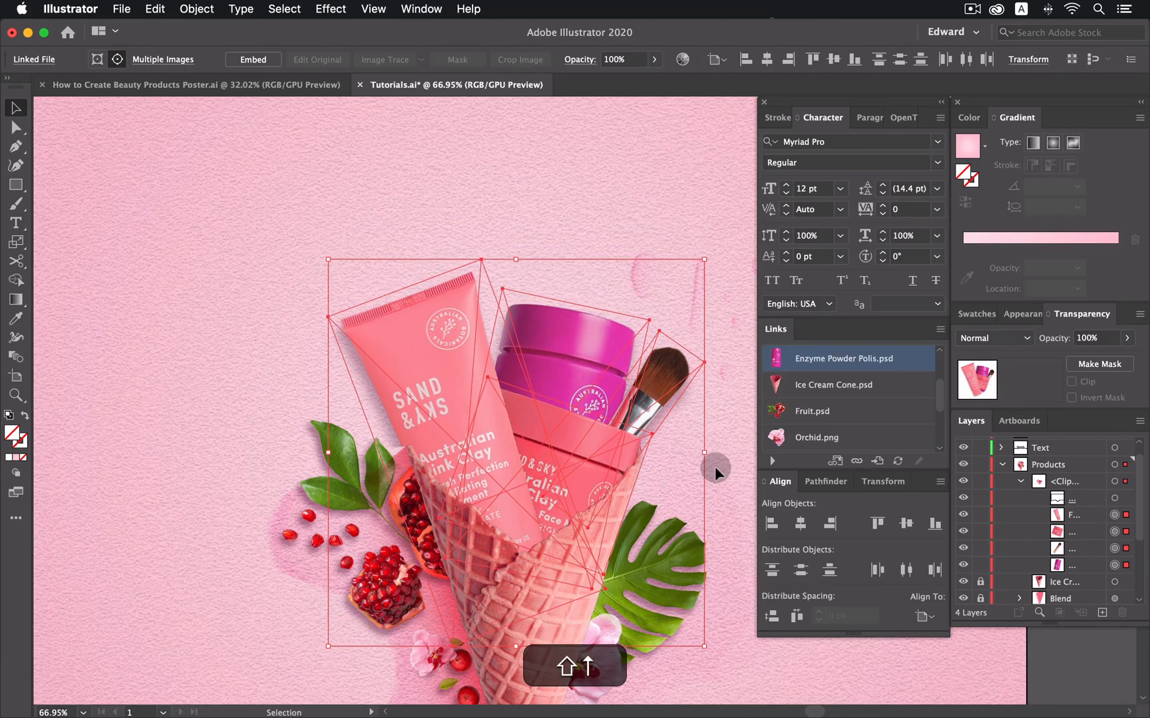
key(shift+Up)
key(Down)
key(Down)
key(Down)
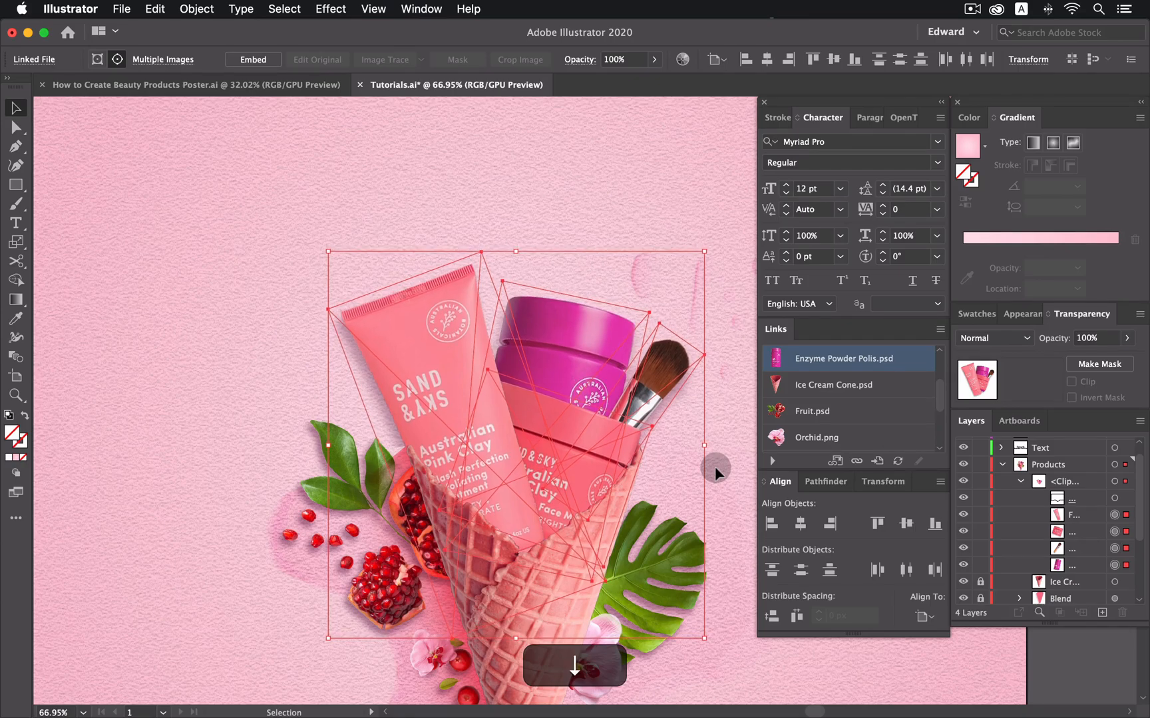
key(Up)
click(166, 263)
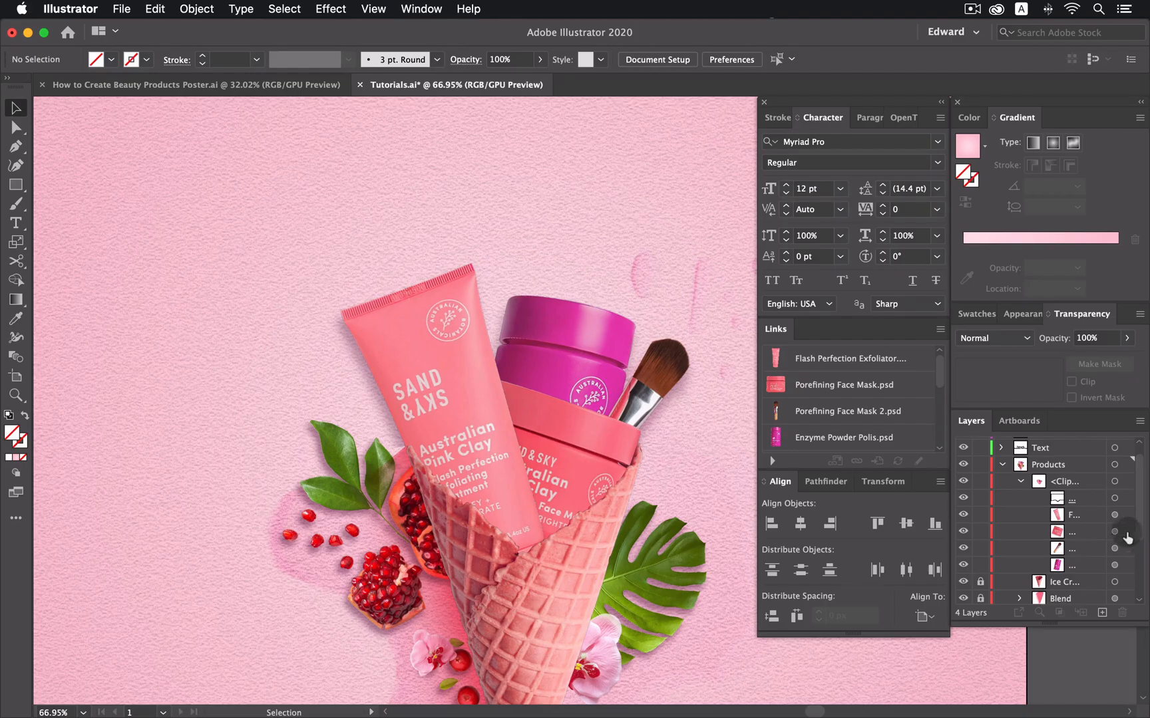
- Rotate the Flash Perfection Exfoliator tube slightly clockwise and nudge it right and up within the cone
click(1107, 517)
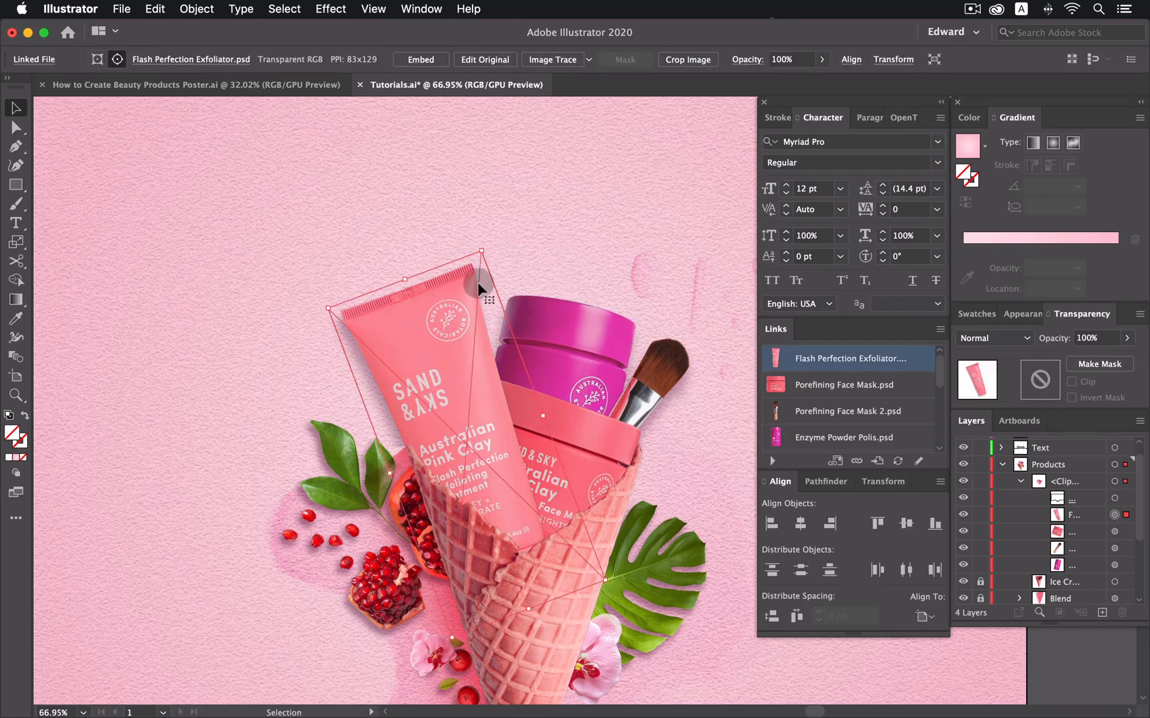
key(Right)
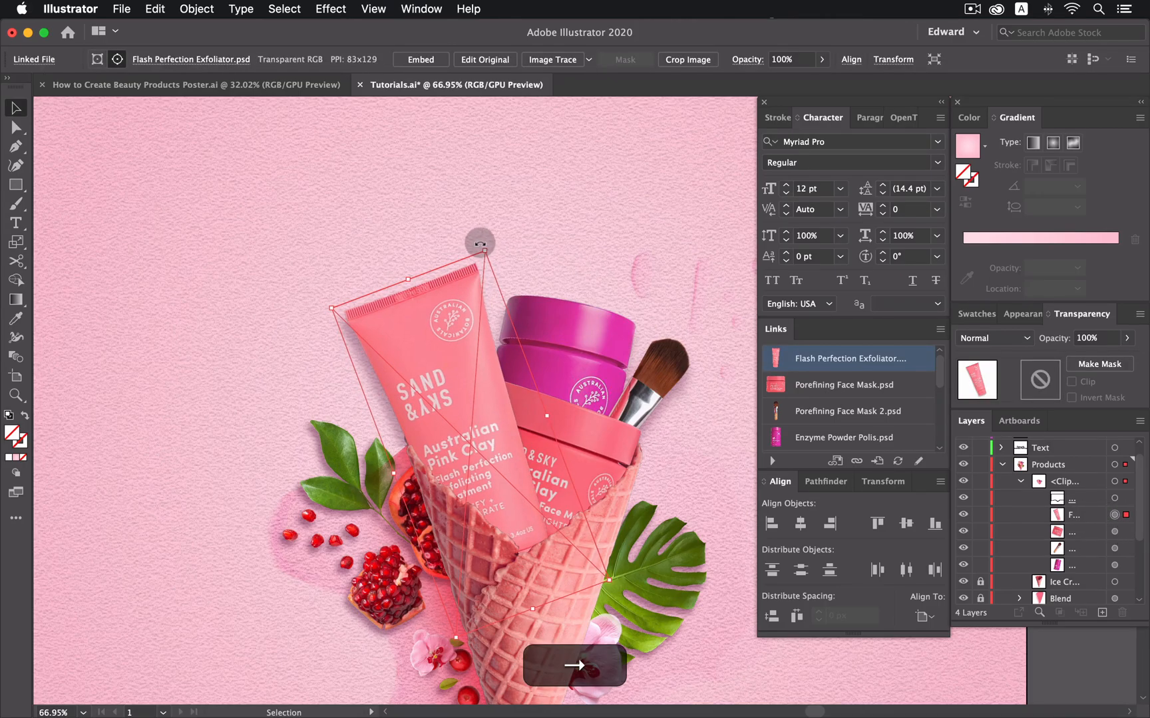
drag(488, 242, 496, 247)
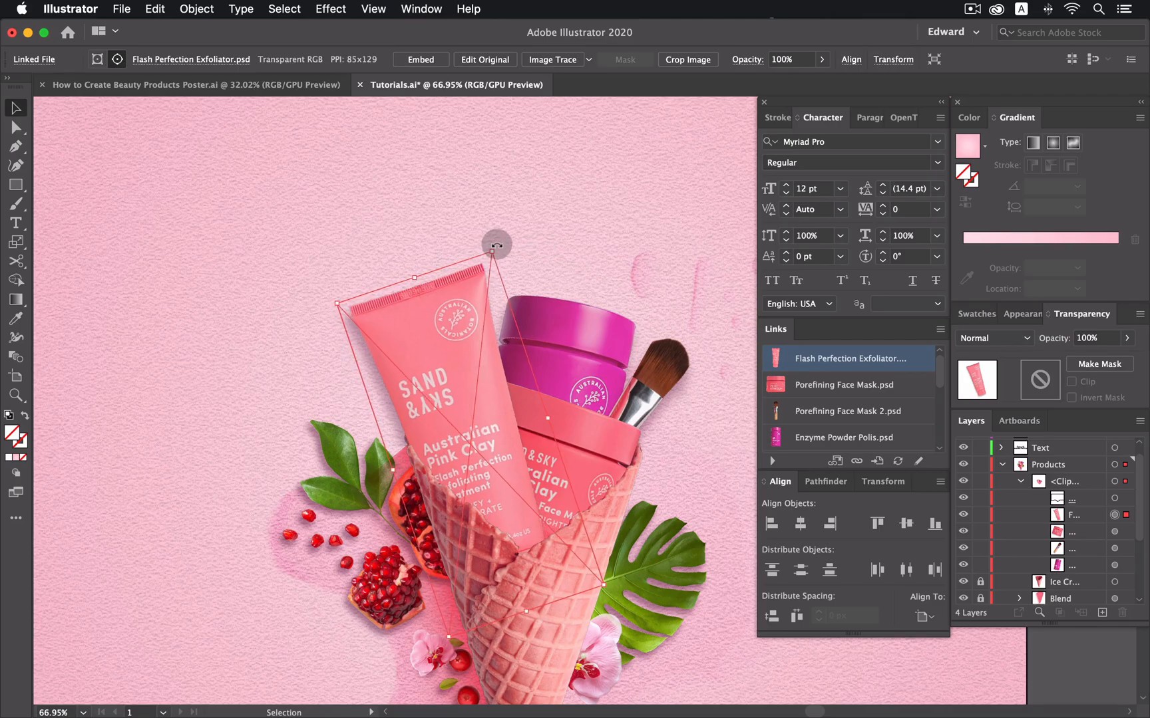
key(Right)
key(Right)
key(Right)
key(Right)
key(Right)
key(Up)
key(Up)
key(Up)
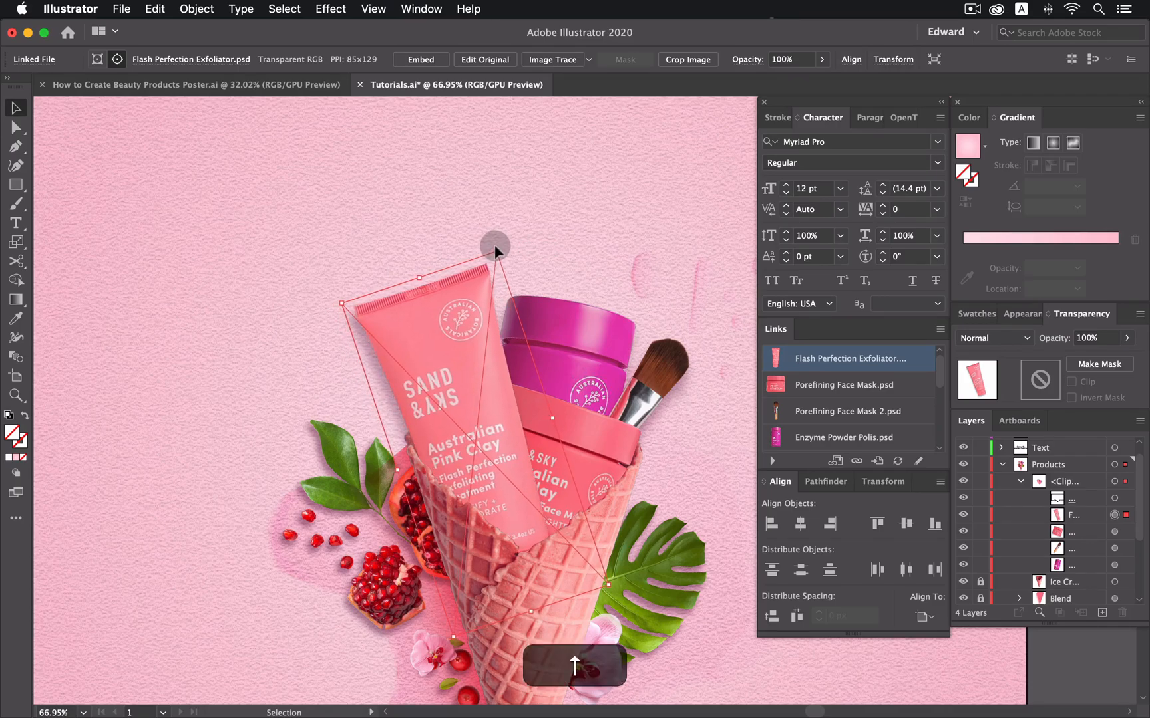
- Fine-tune the tube's placement with small nudges to the left and a slight extra rotation, and deselect it
key(Left)
key(Left)
drag(500, 238, 503, 233)
key(Left)
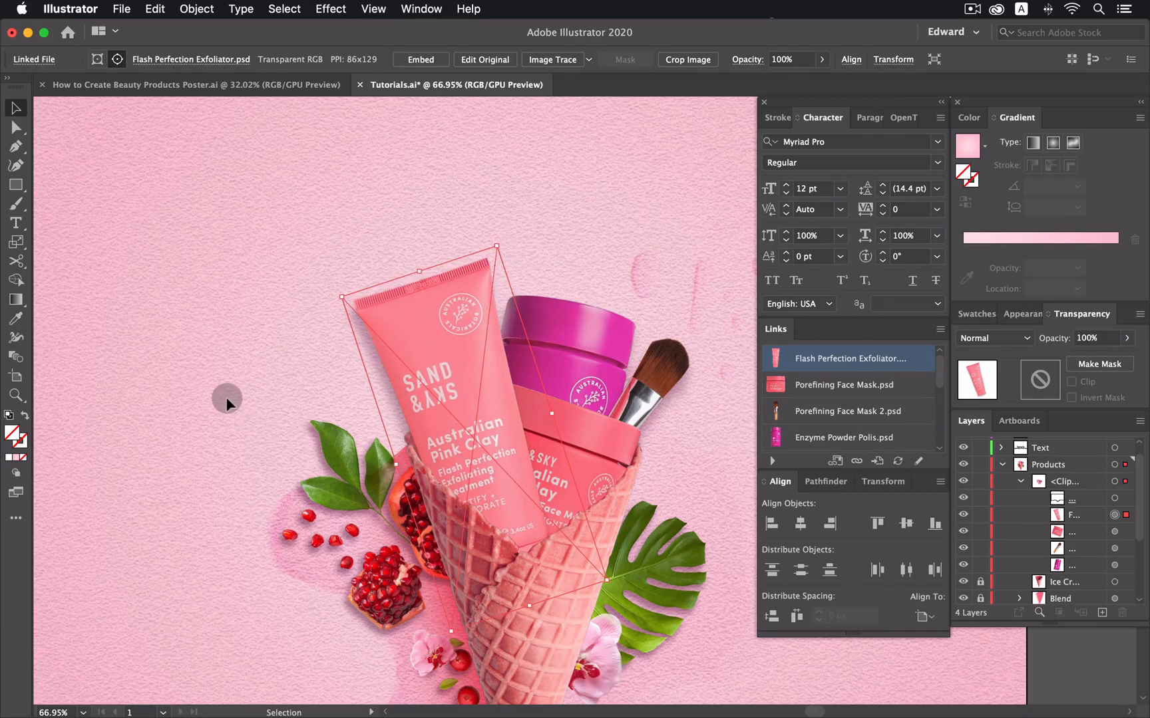
click(226, 403)
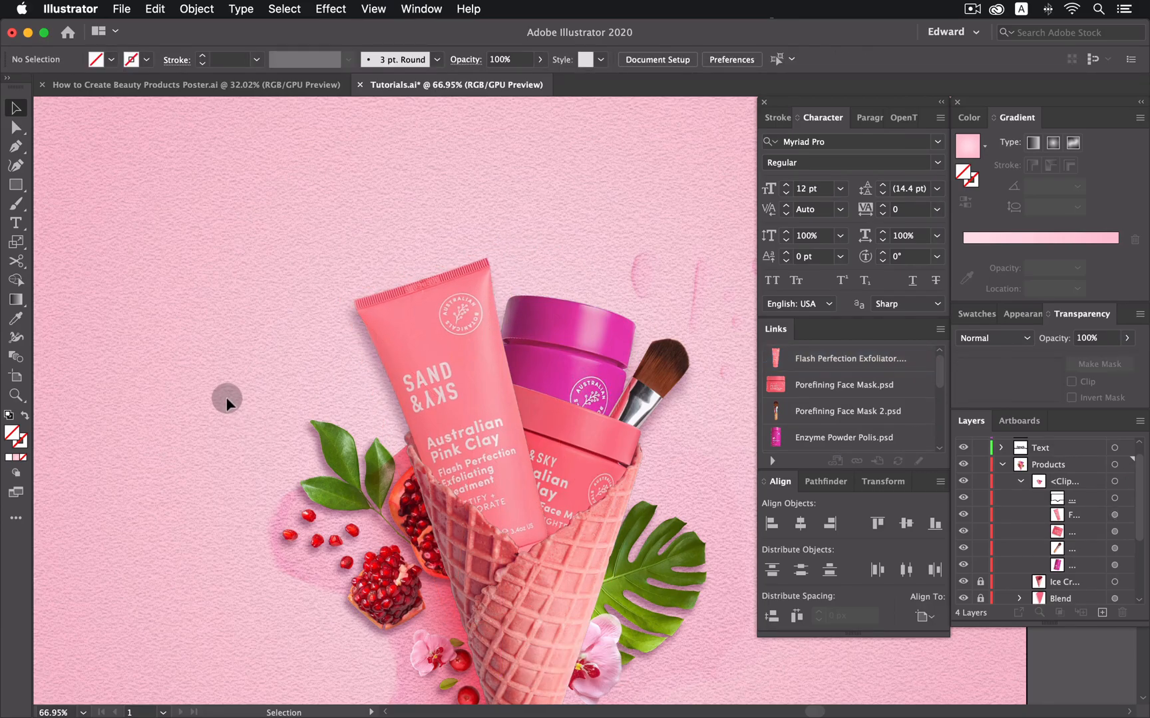
- Nudge the Porefining Face Mask jar slightly left, collapse the clipping group and deselect
click(1114, 531)
key(Left)
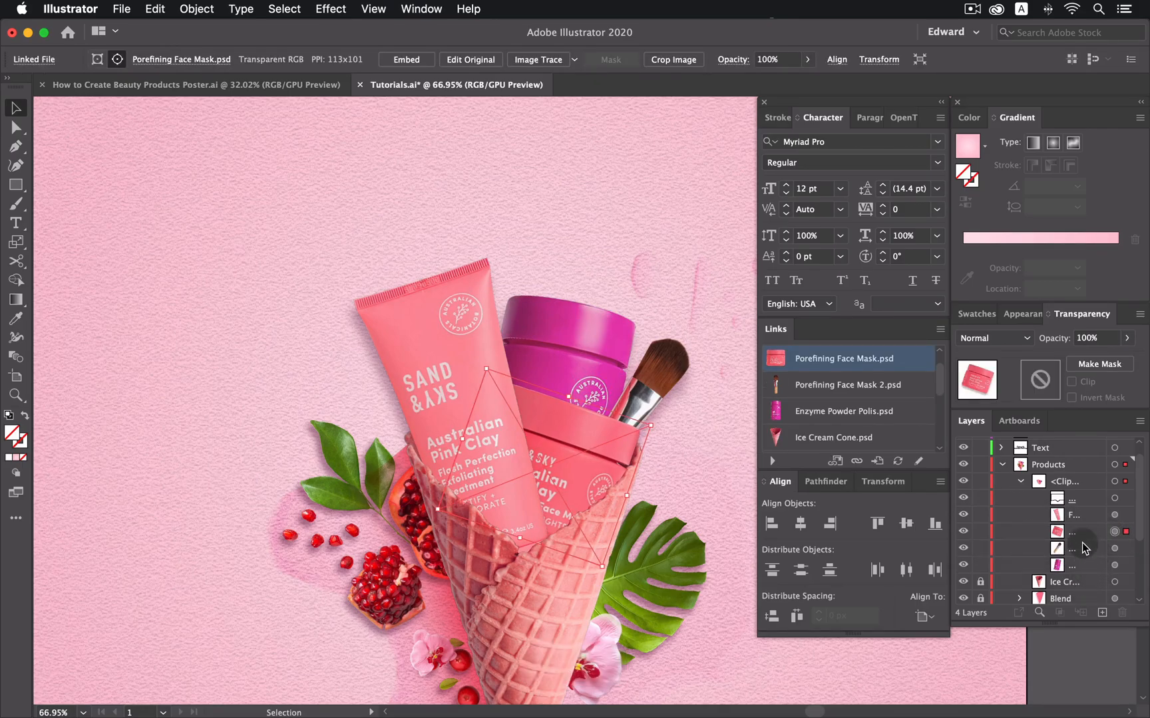
click(1020, 481)
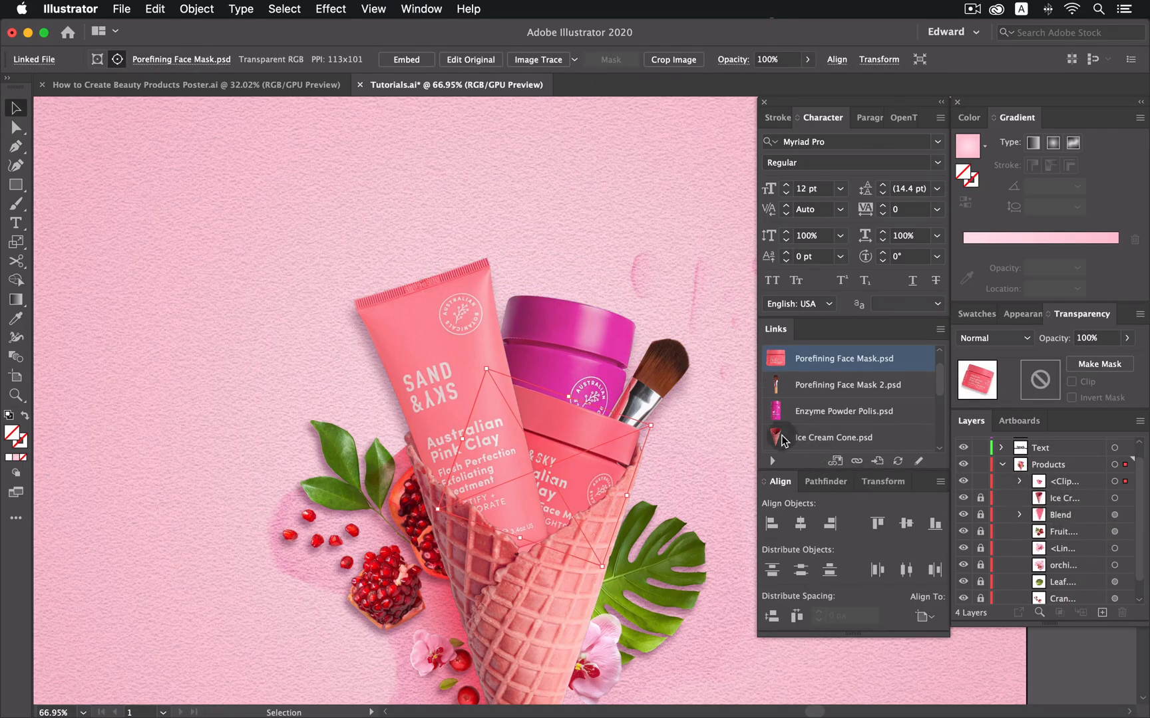
click(730, 436)
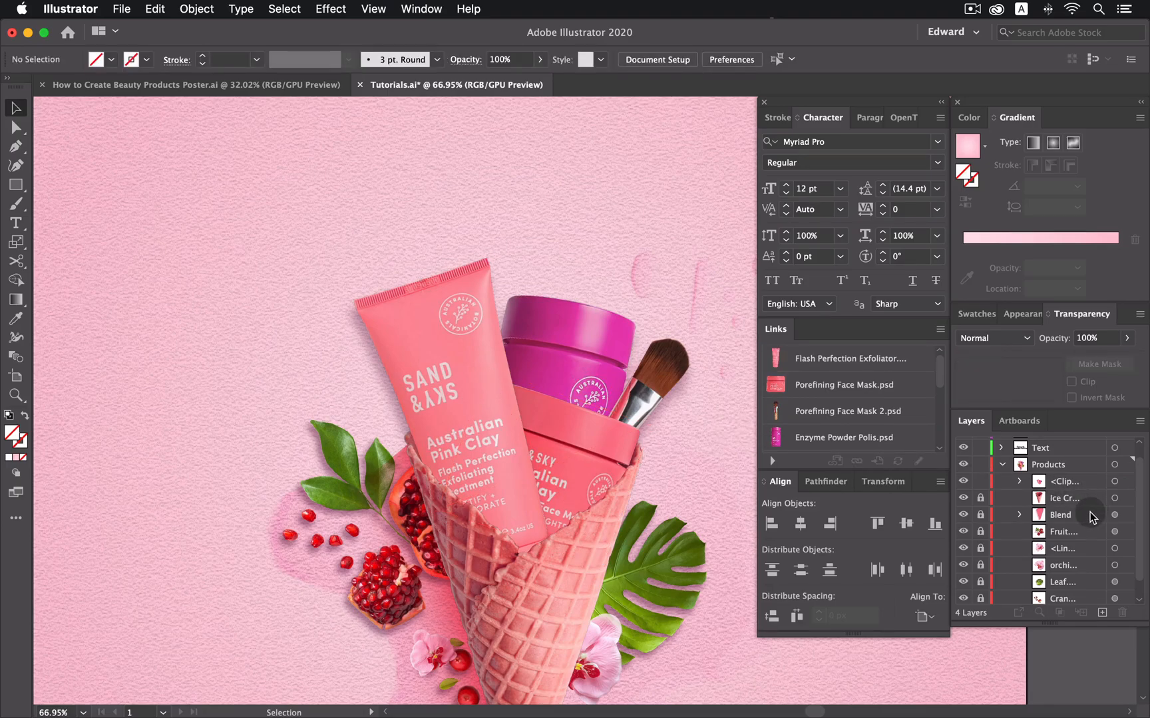
- Place the Blend below the Fruit image in the Products layer and replace the individual item locks with a lock on the whole layer
drag(1052, 516, 1053, 538)
click(980, 531)
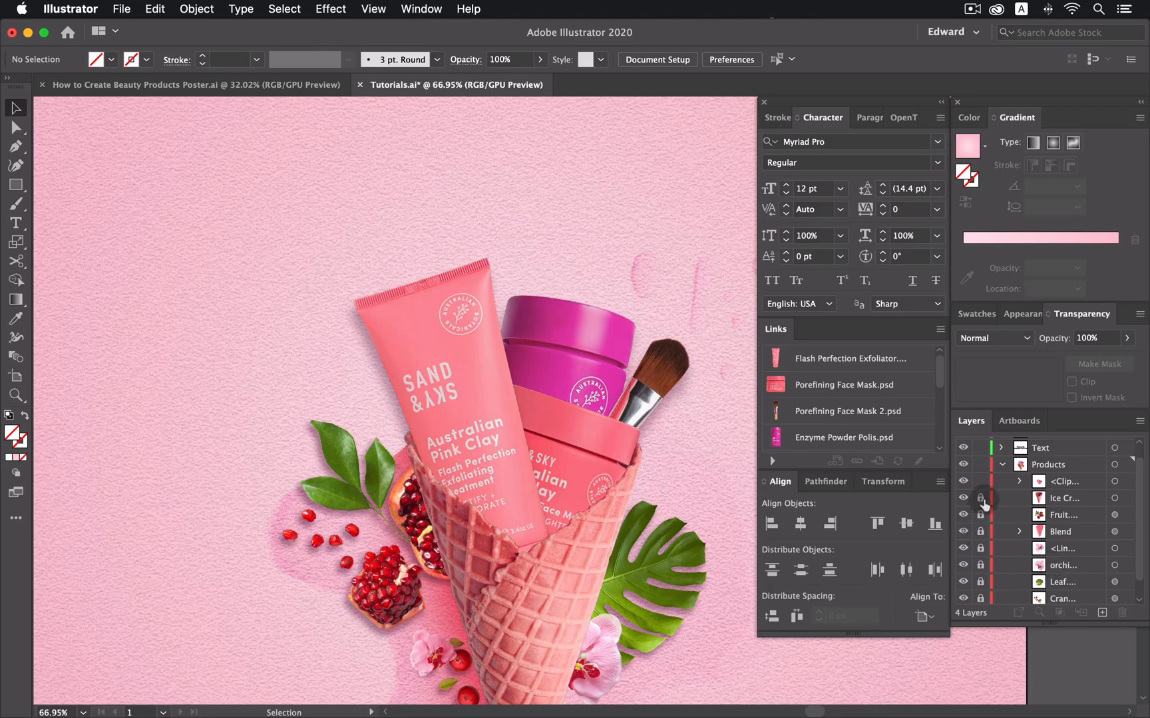
drag(982, 519, 982, 612)
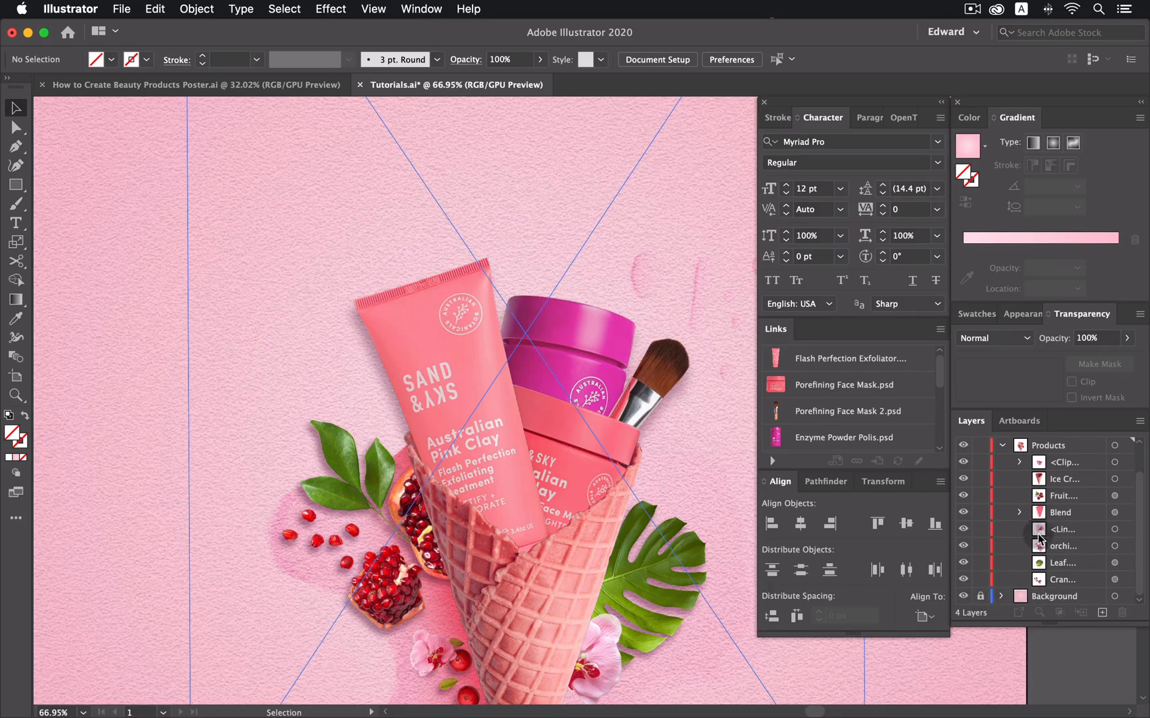
scroll(1028, 483, up, 2)
click(1003, 480)
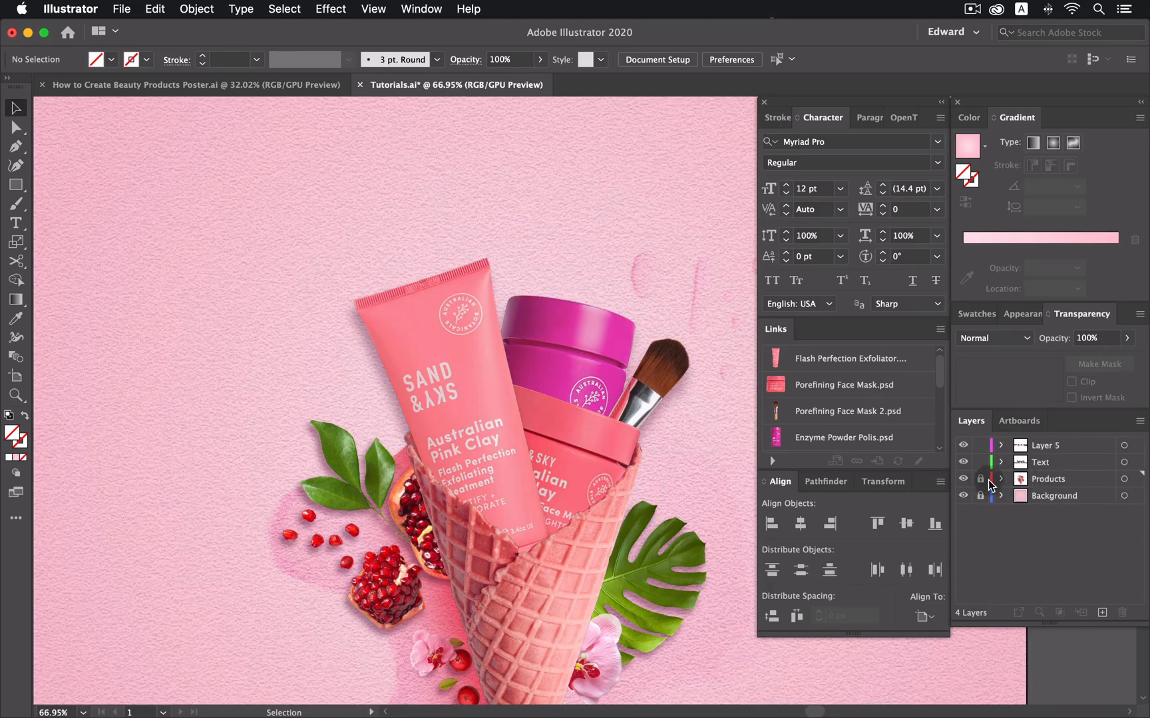
- Move the Detoxify and Australian Pink Clay text lines onto the poster, centred above the products
click(16, 395)
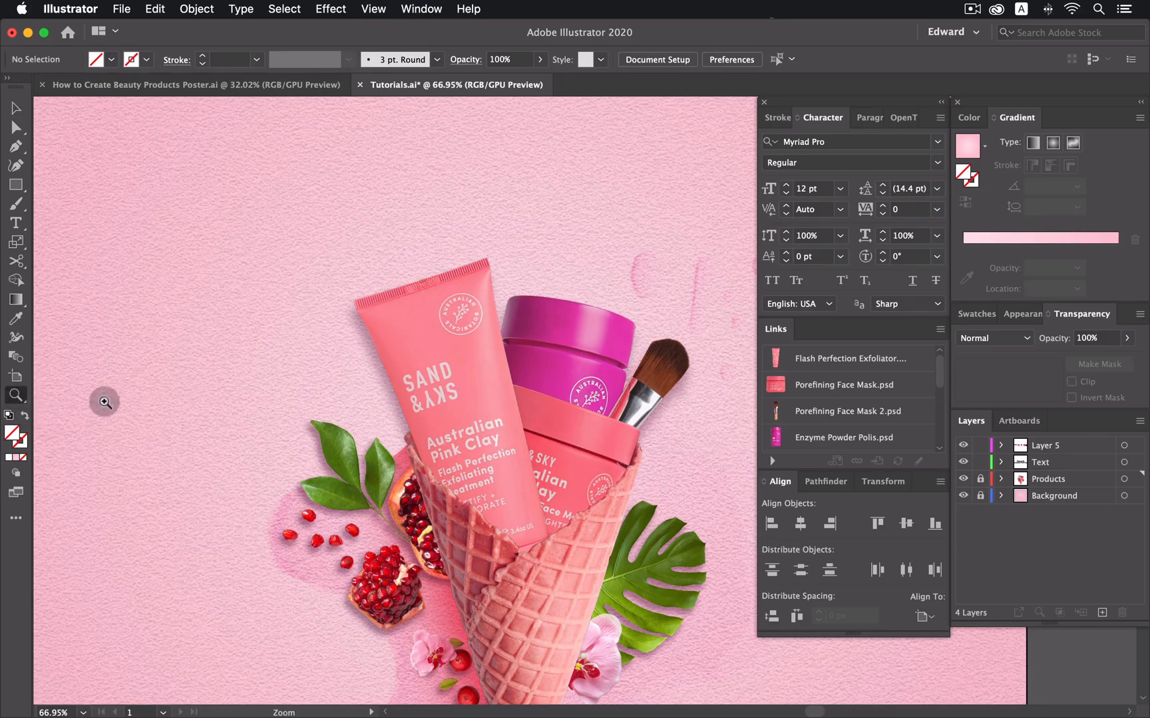
alt+click(496, 417)
alt+click(425, 421)
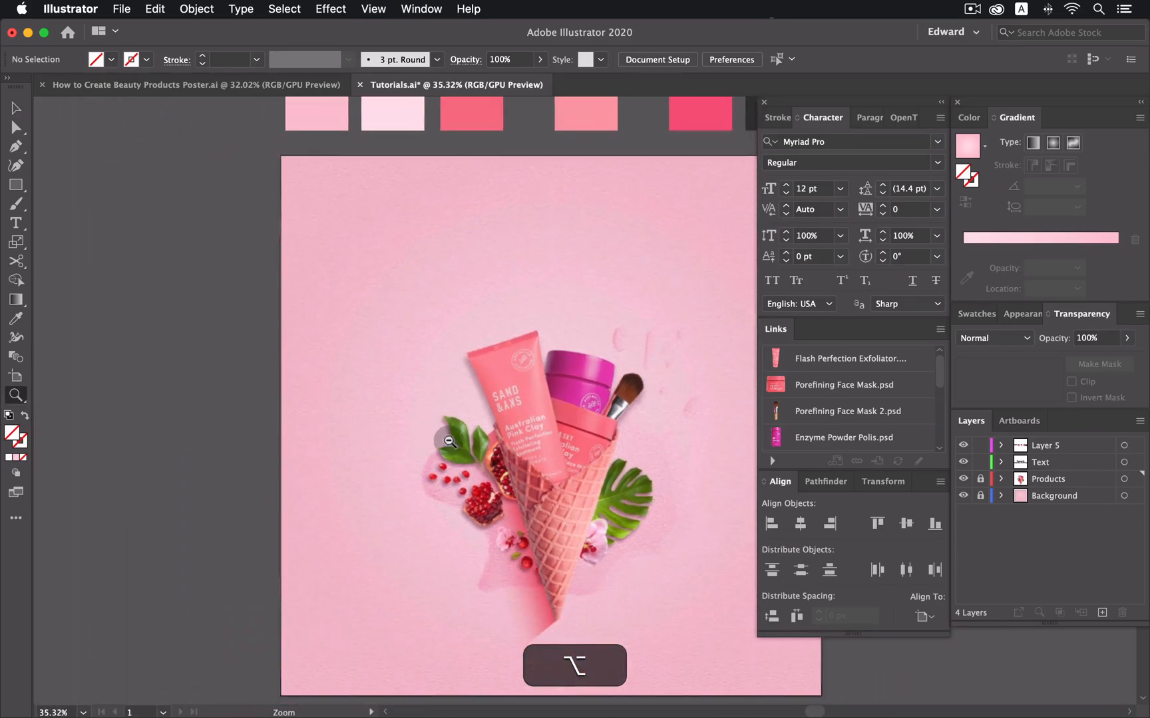
drag(627, 490, 504, 473)
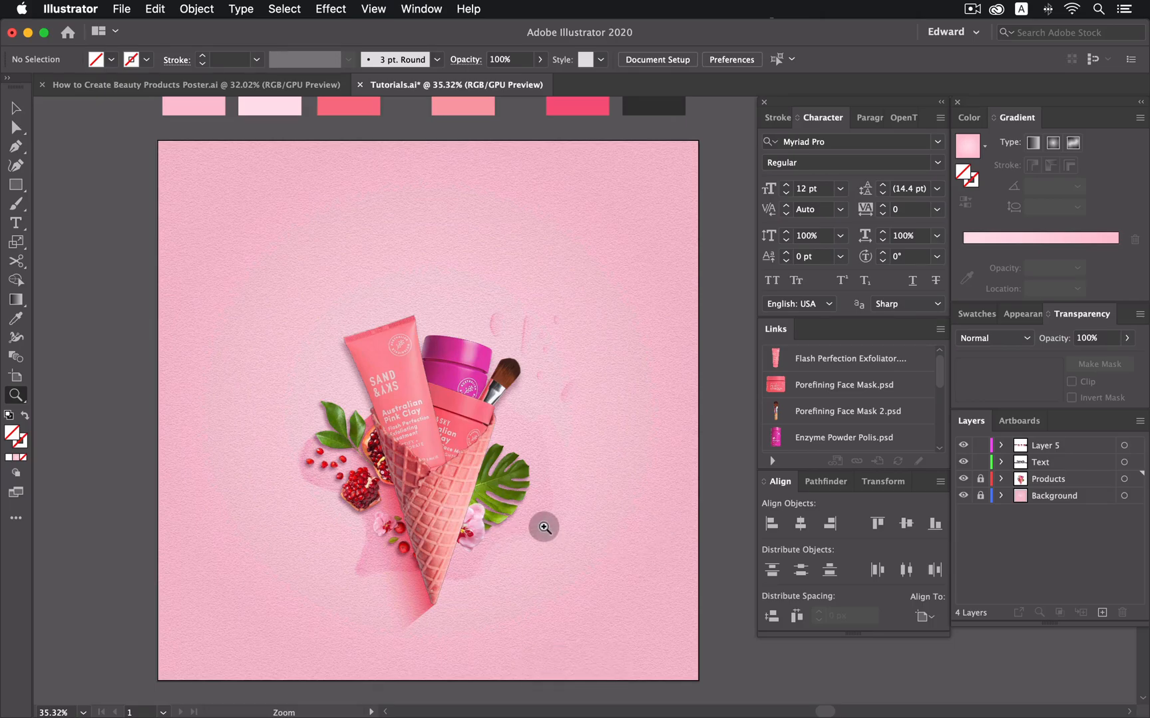
drag(590, 436, 627, 456)
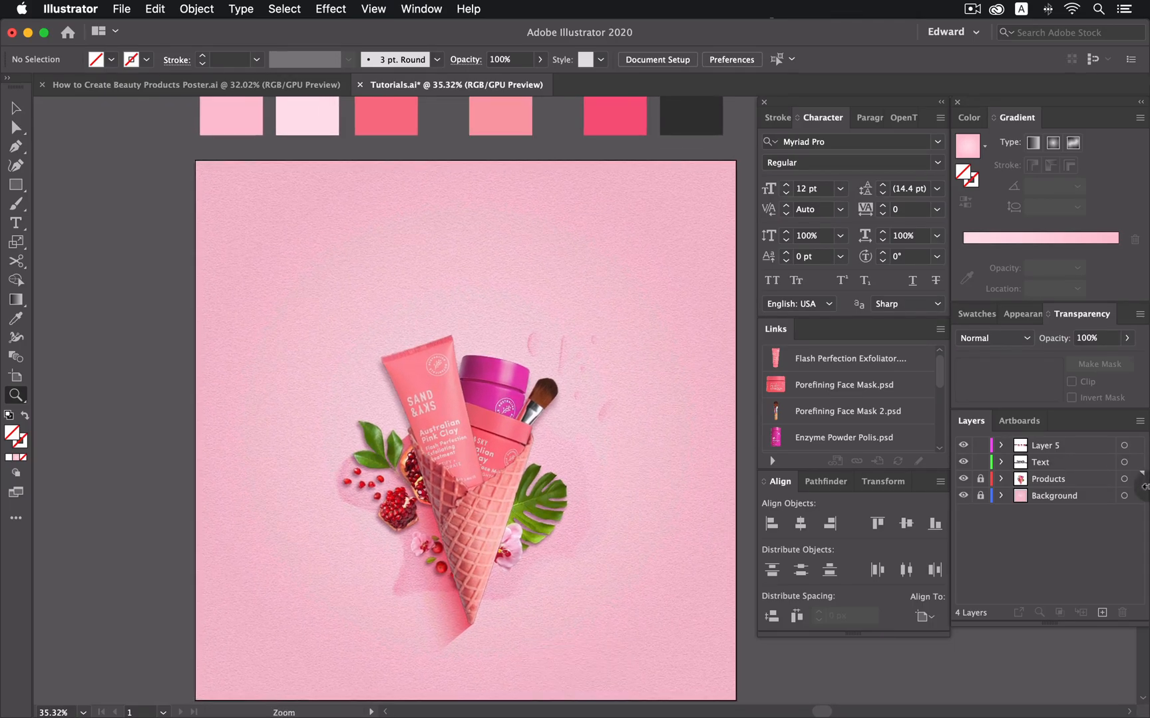
key(alt+z)
alt+click(588, 351)
drag(600, 290, 611, 354)
click(14, 110)
click(451, 149)
drag(527, 129, 526, 330)
click(635, 311)
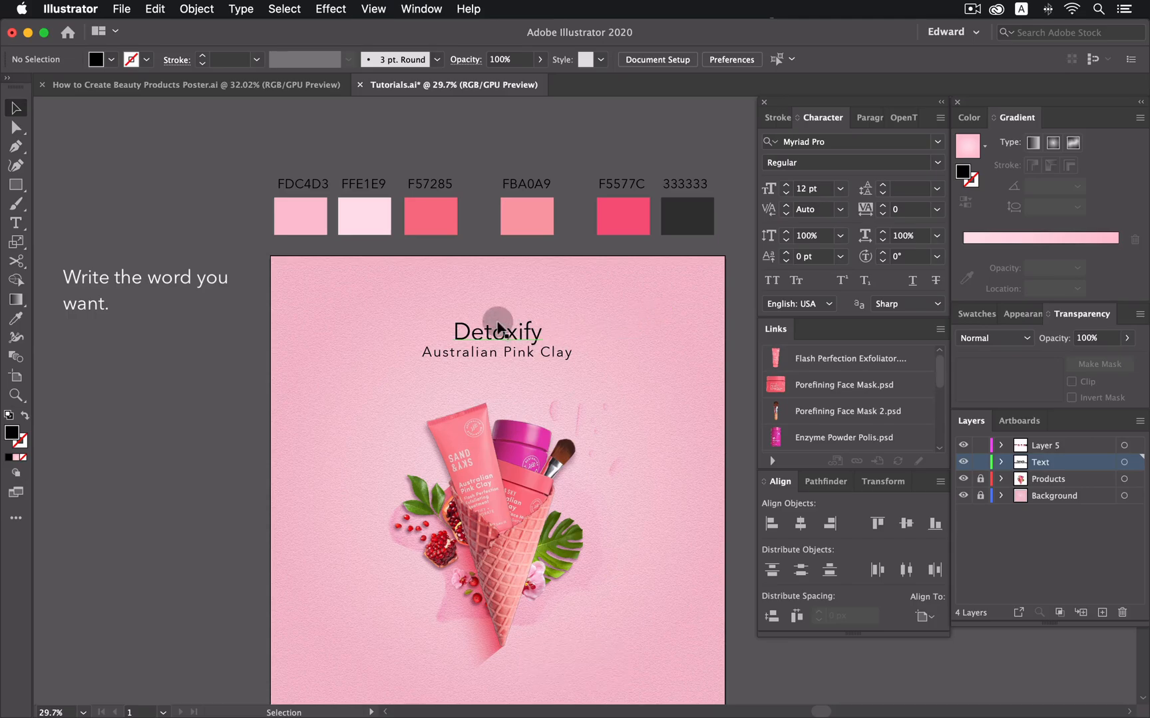
- Format the Detoxify title in the Tahu! font at 142 pt with the F5577C swatch colour
click(498, 326)
click(844, 141)
text(tahu)
key(Return)
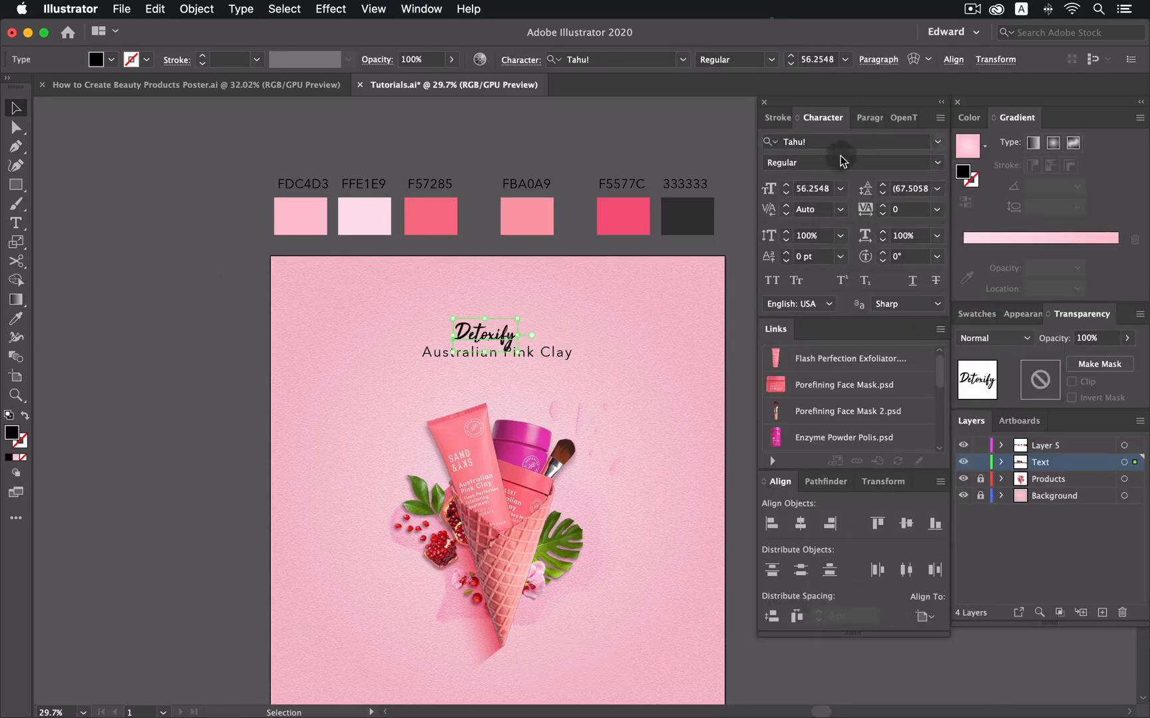
click(813, 188)
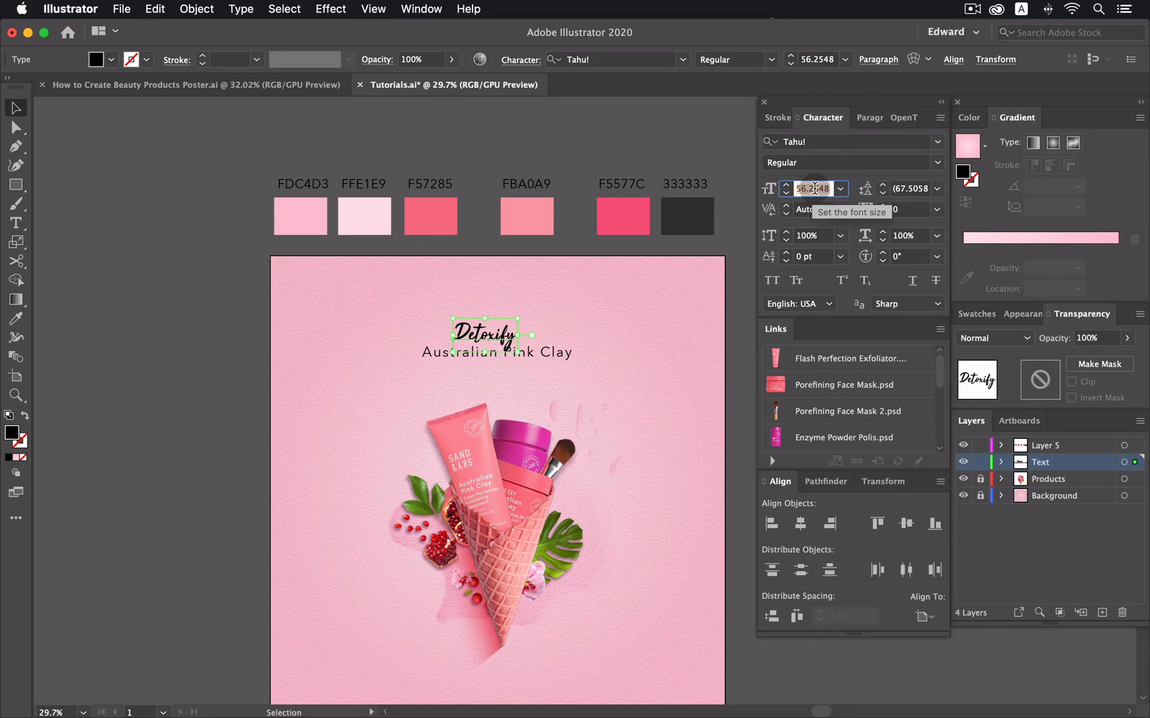
text(142)
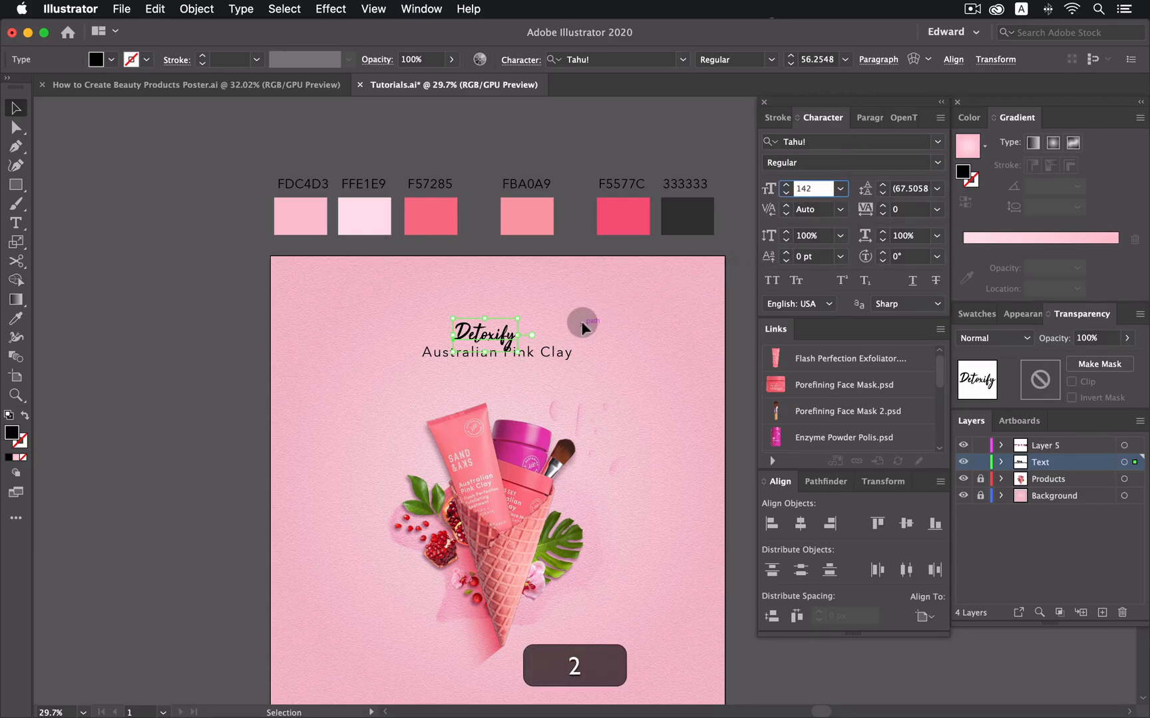
key(Return)
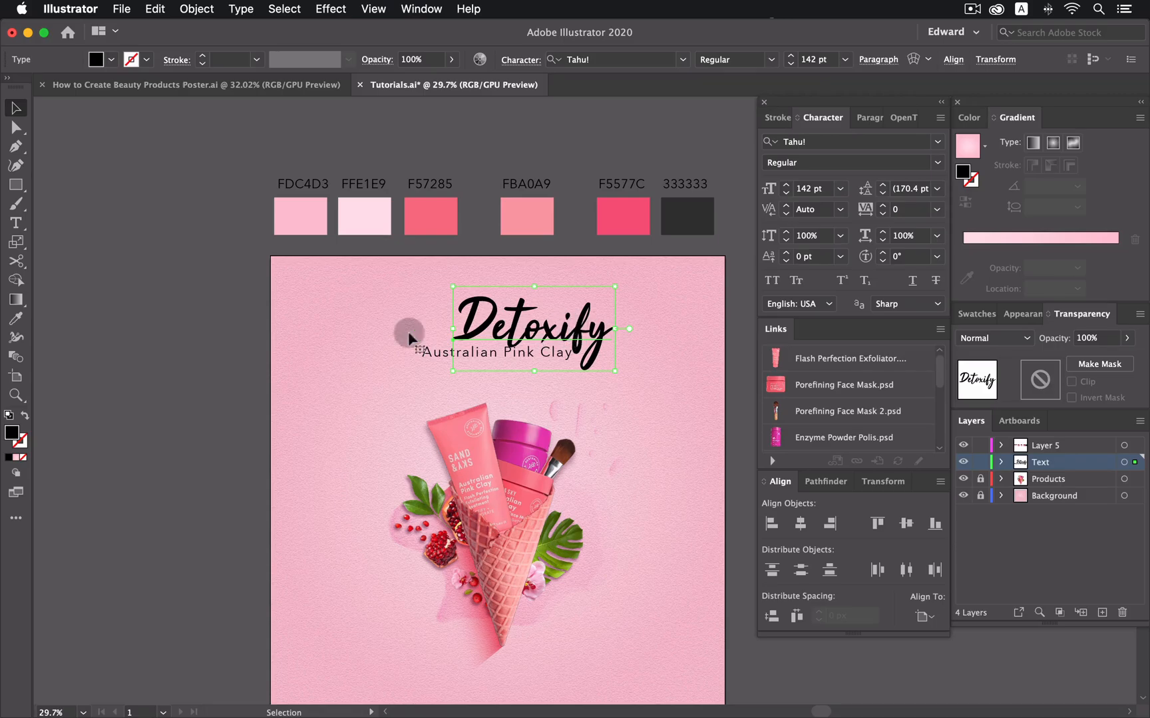
click(16, 318)
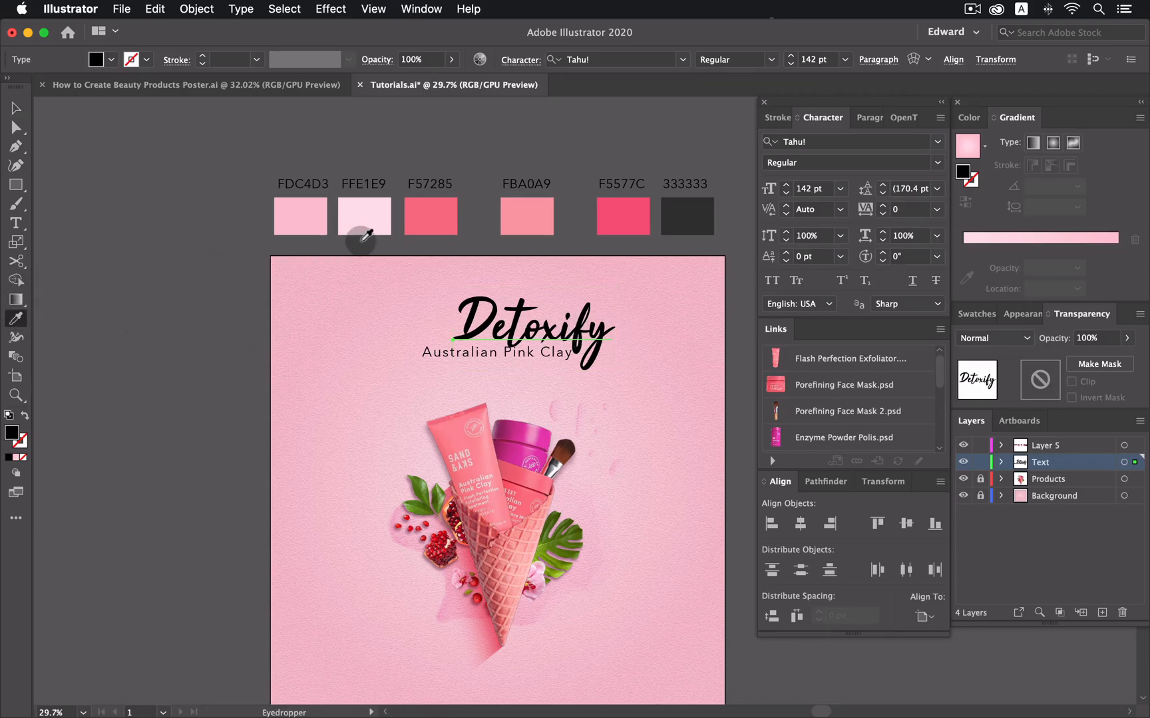
click(613, 229)
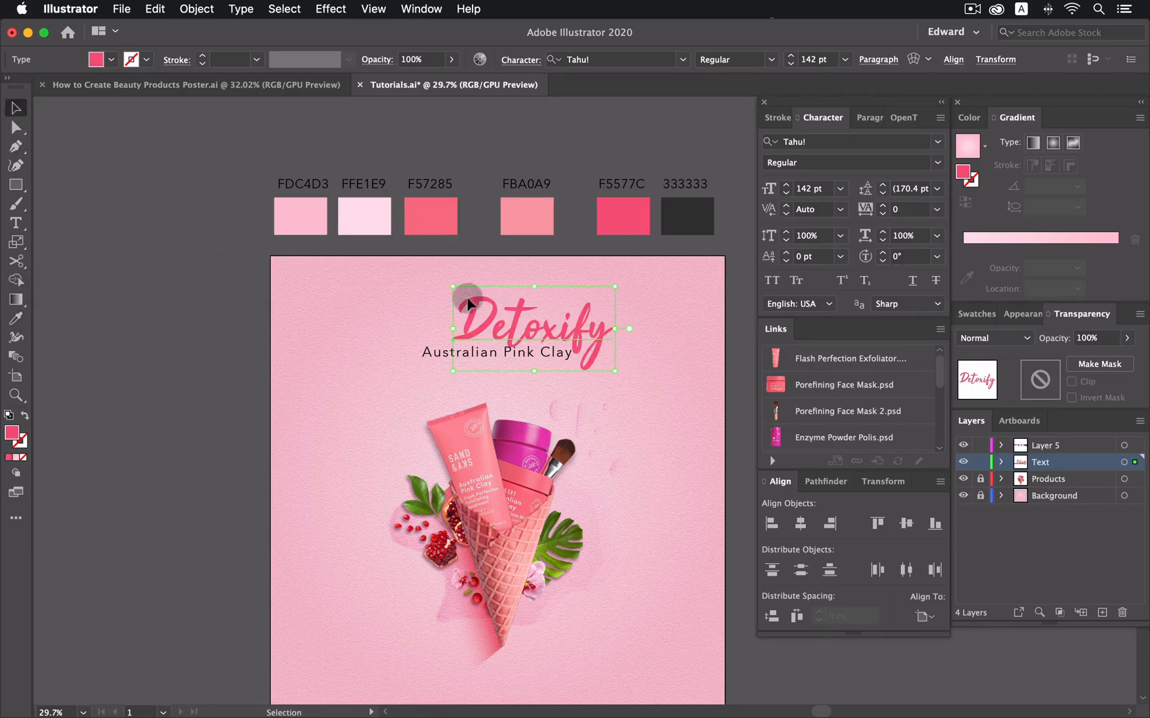
- Colour the Australian Pink Clay line with the 333333 swatch and set its font size to 21 pt
click(429, 351)
click(16, 319)
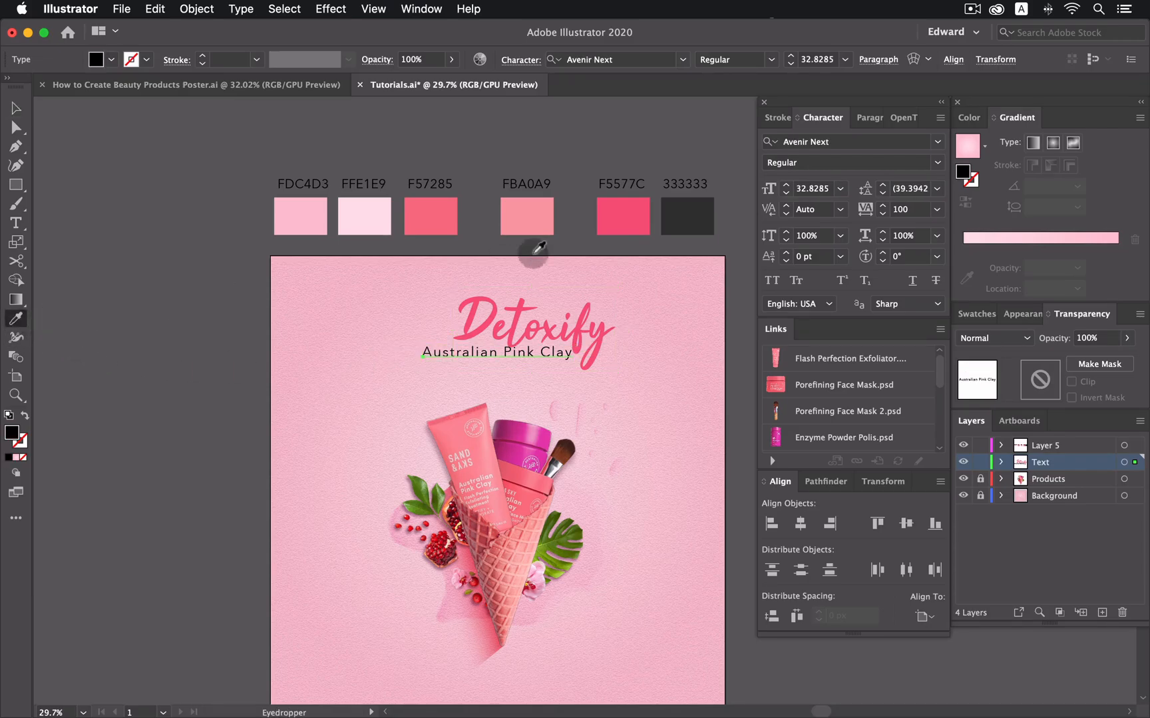
click(686, 216)
click(14, 109)
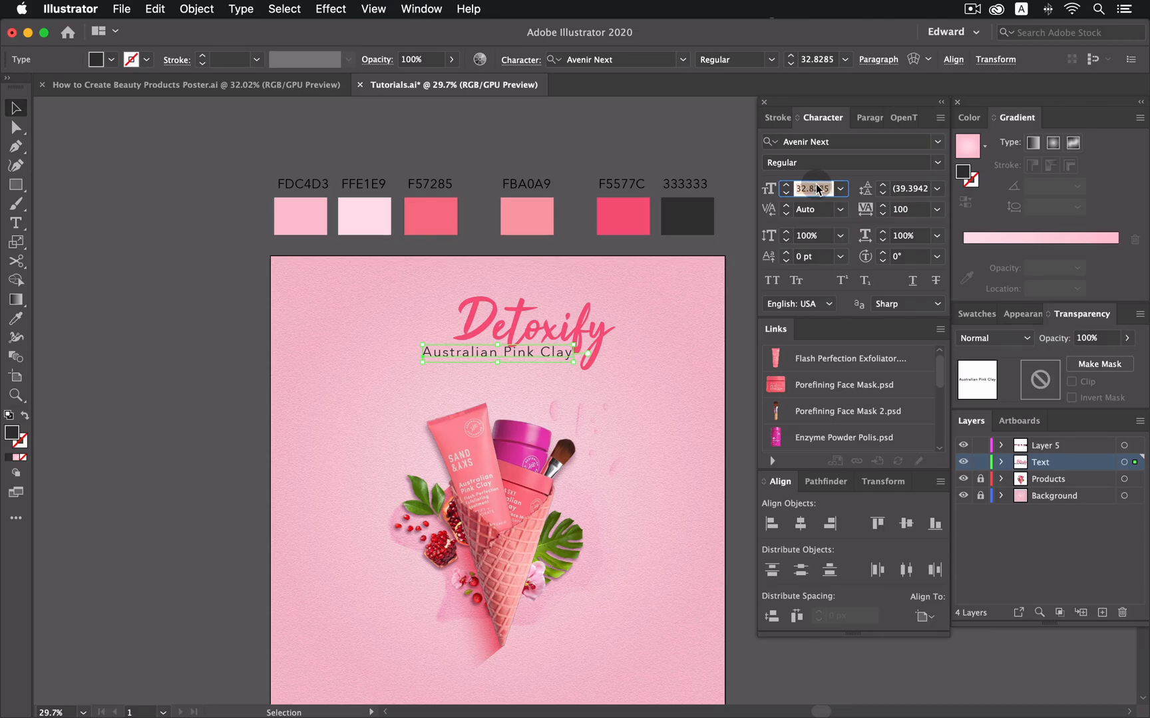
text(21)
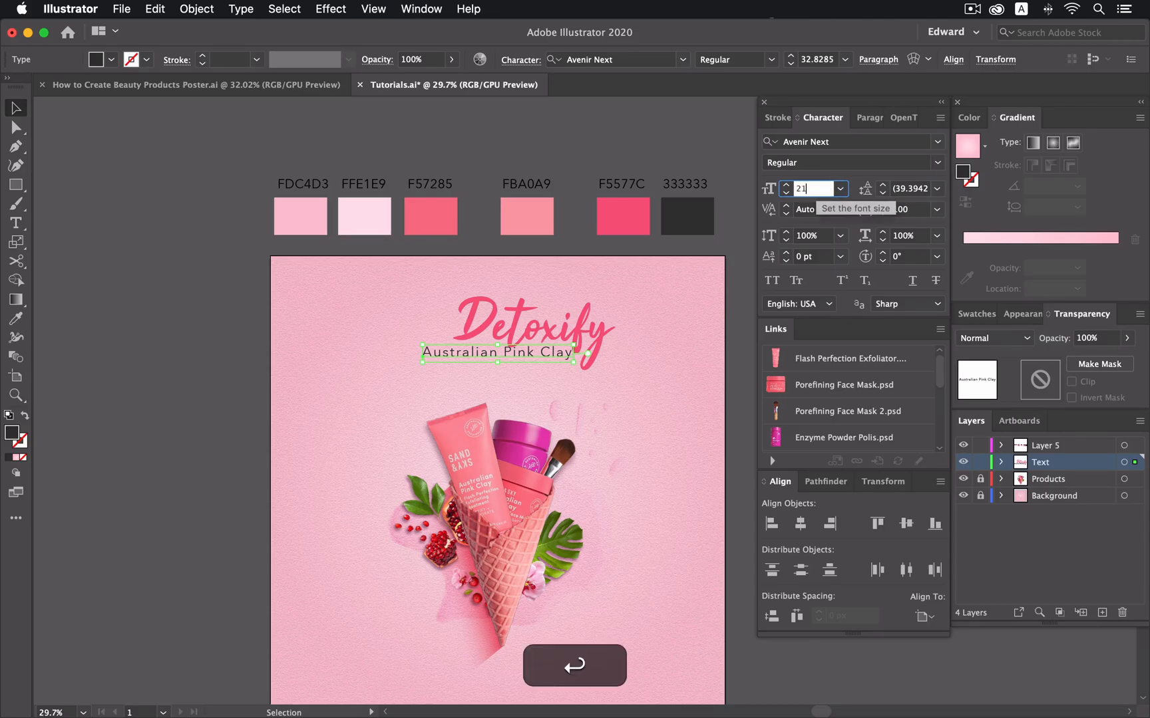
key(Return)
- Recolour only the word Pink in the subtitle with the F5577C swatch
double_click(482, 356)
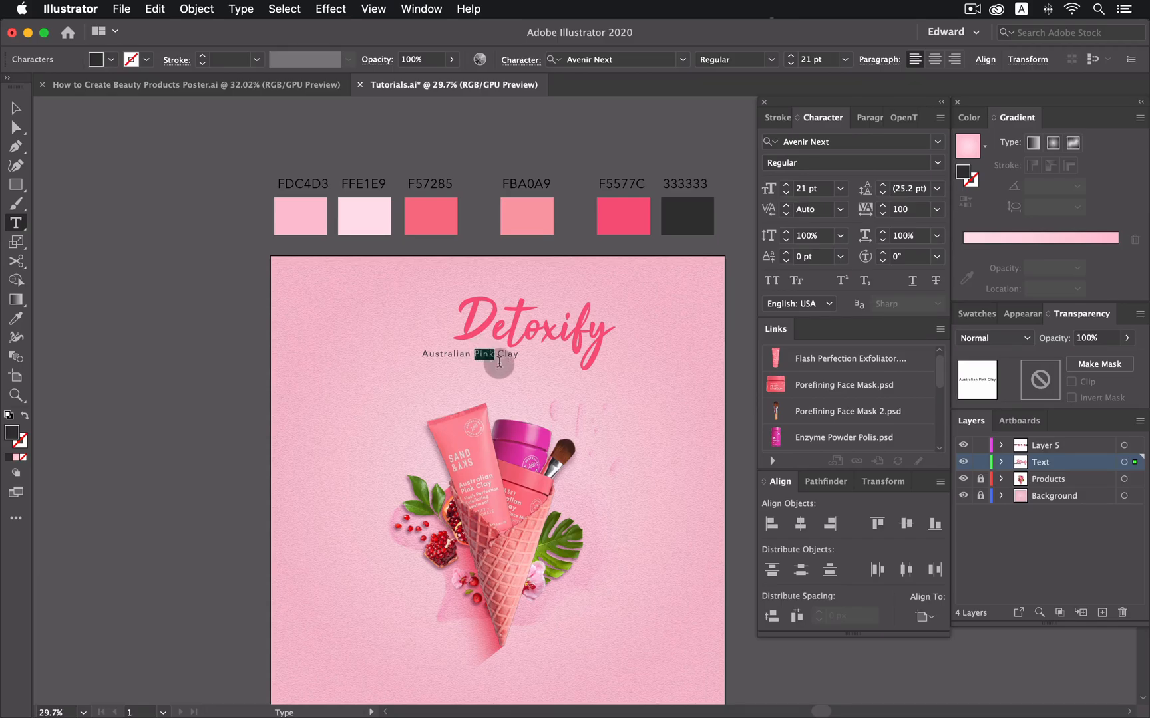
click(606, 214)
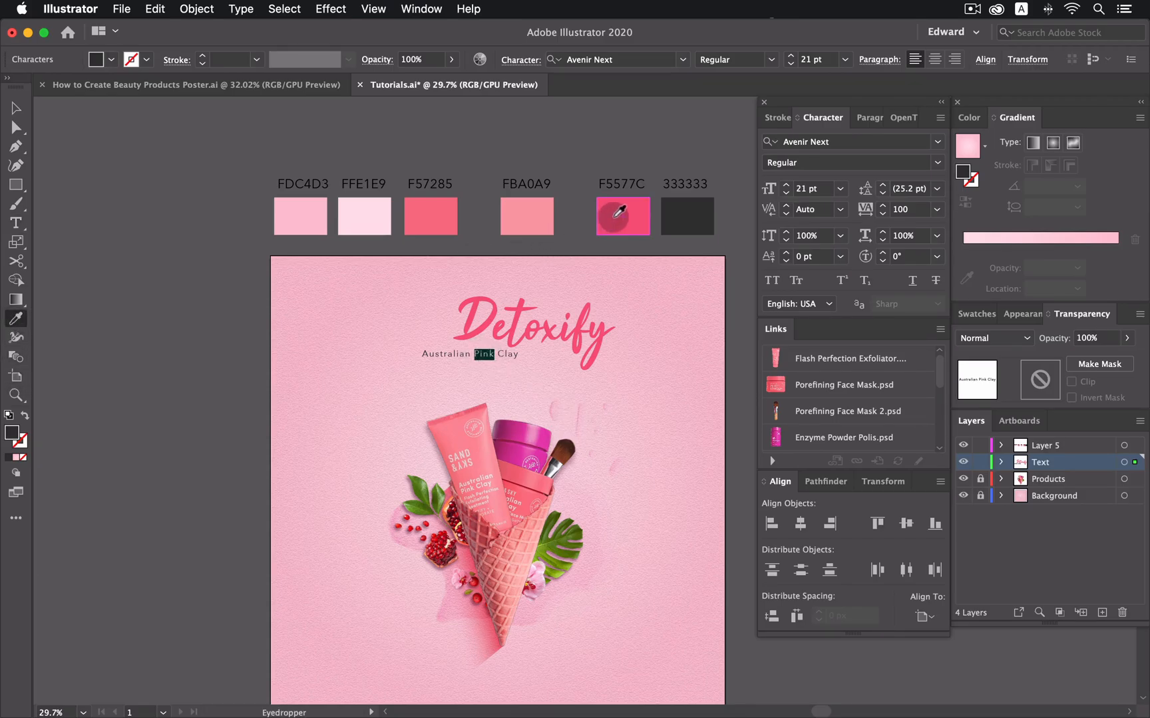
click(16, 108)
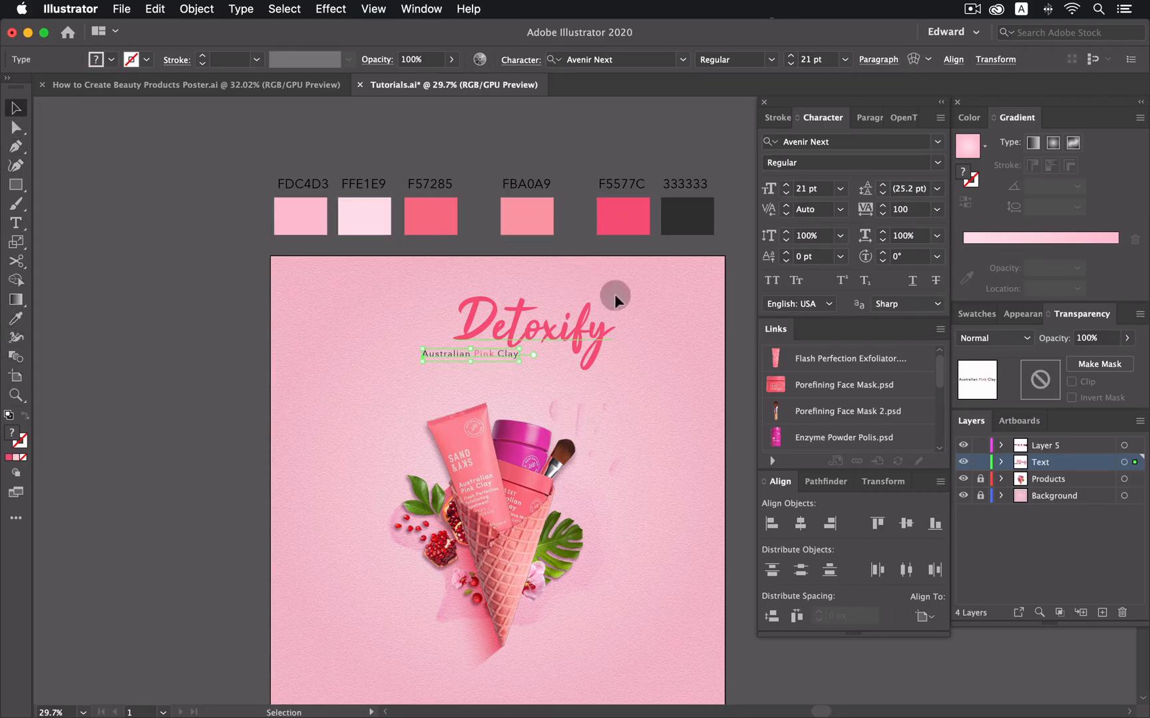
- Centre the Detoxify title and its subtitle horizontally on the artboard and deselect them
shift+click(461, 363)
click(799, 525)
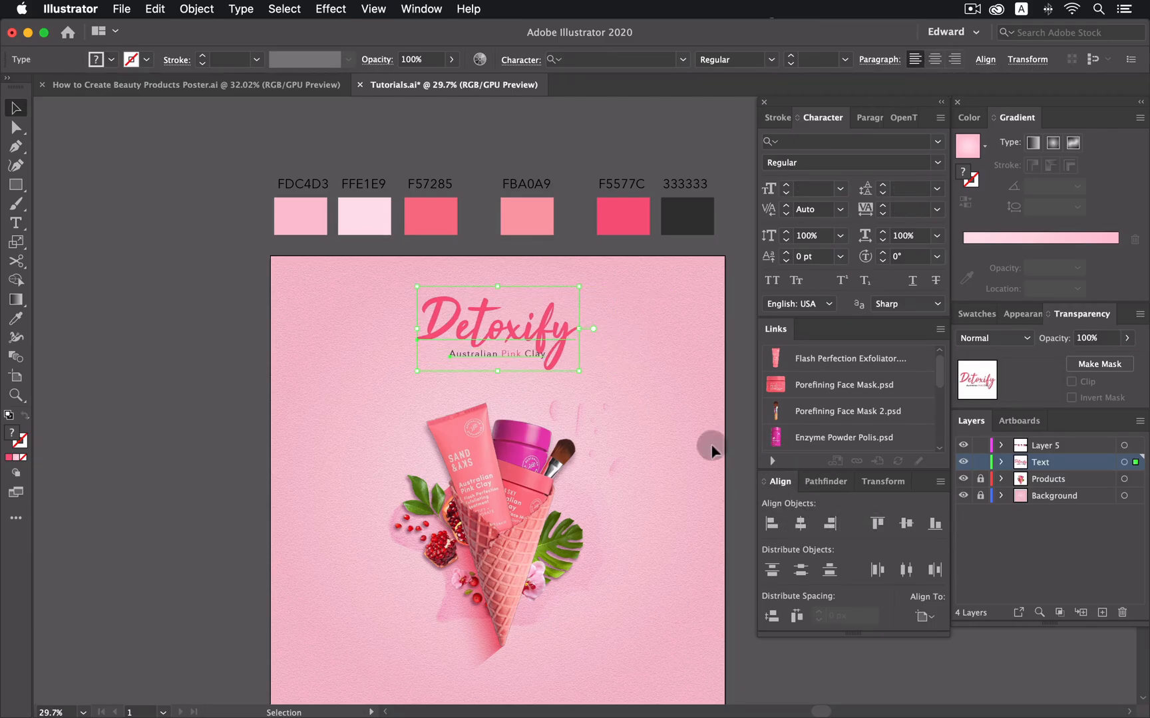
click(671, 347)
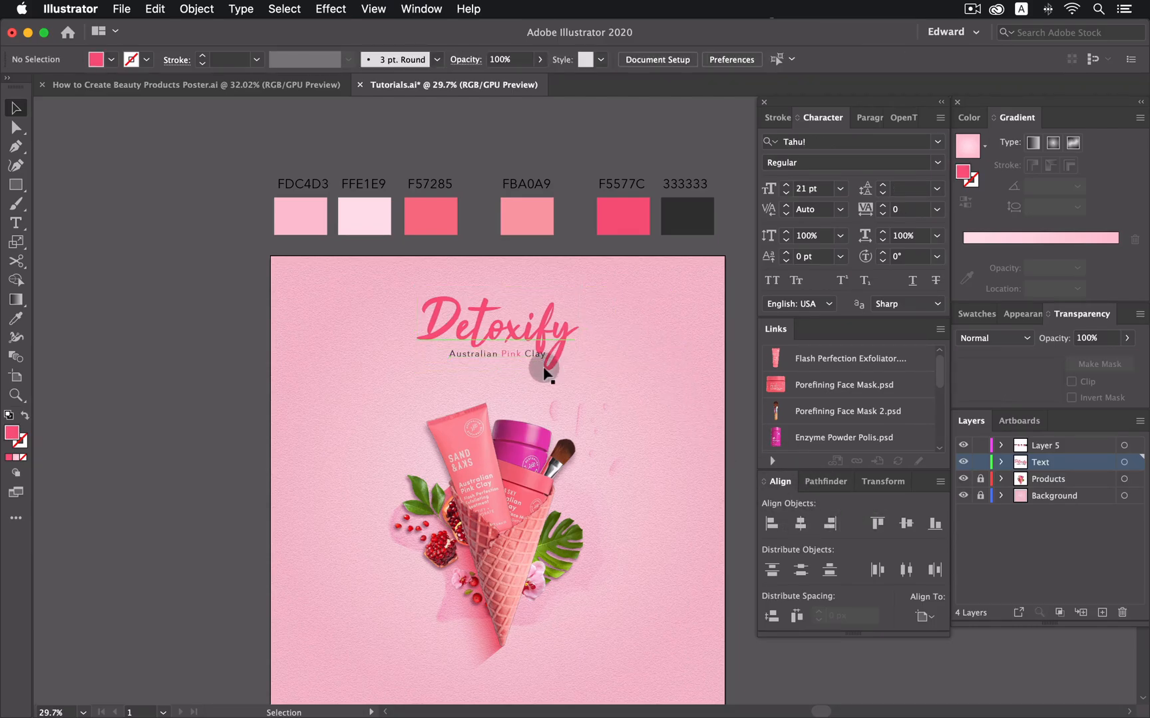
- Move the Australian Pink Clay line left beneath the Detoxify title, then nudge it slightly right, clear of the letter f
shift+click(479, 359)
click(646, 365)
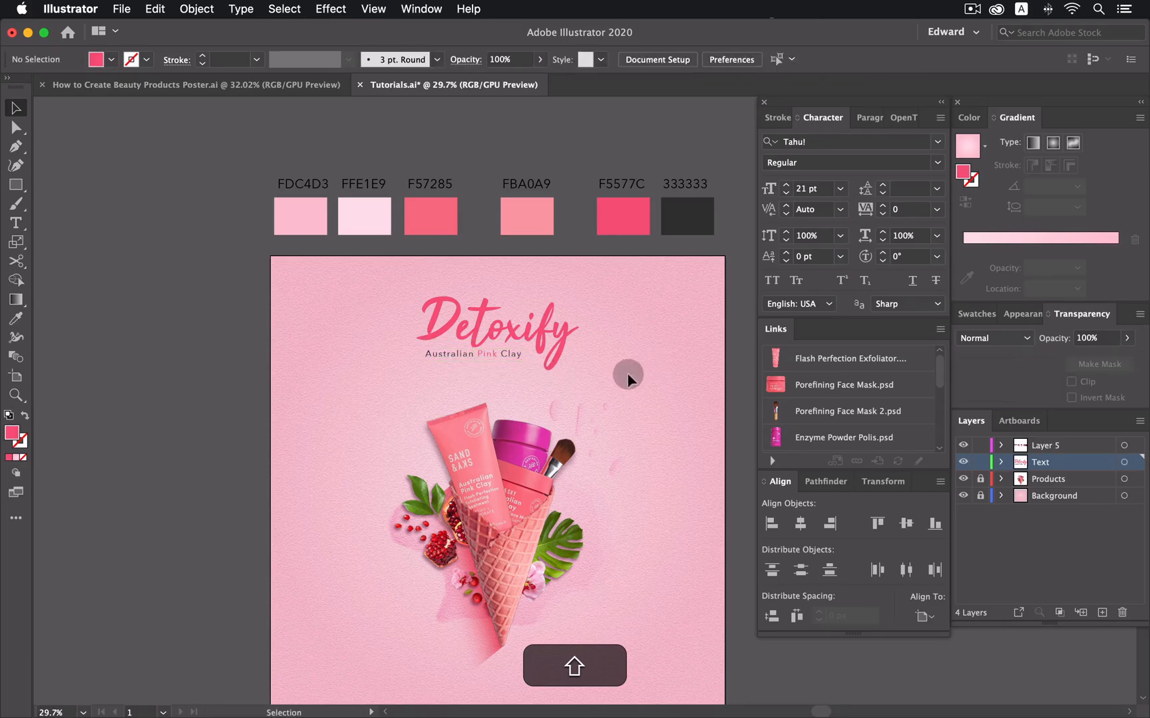
shift+click(471, 356)
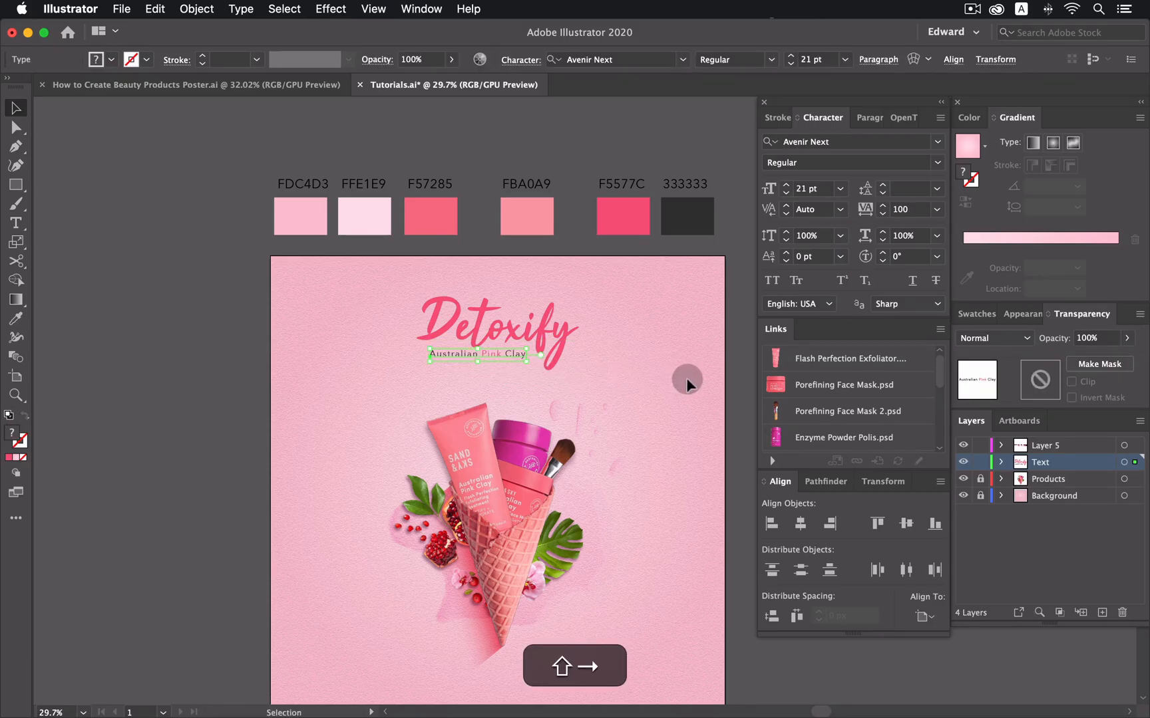
key(Right)
key(Right)
key(Right)
click(626, 373)
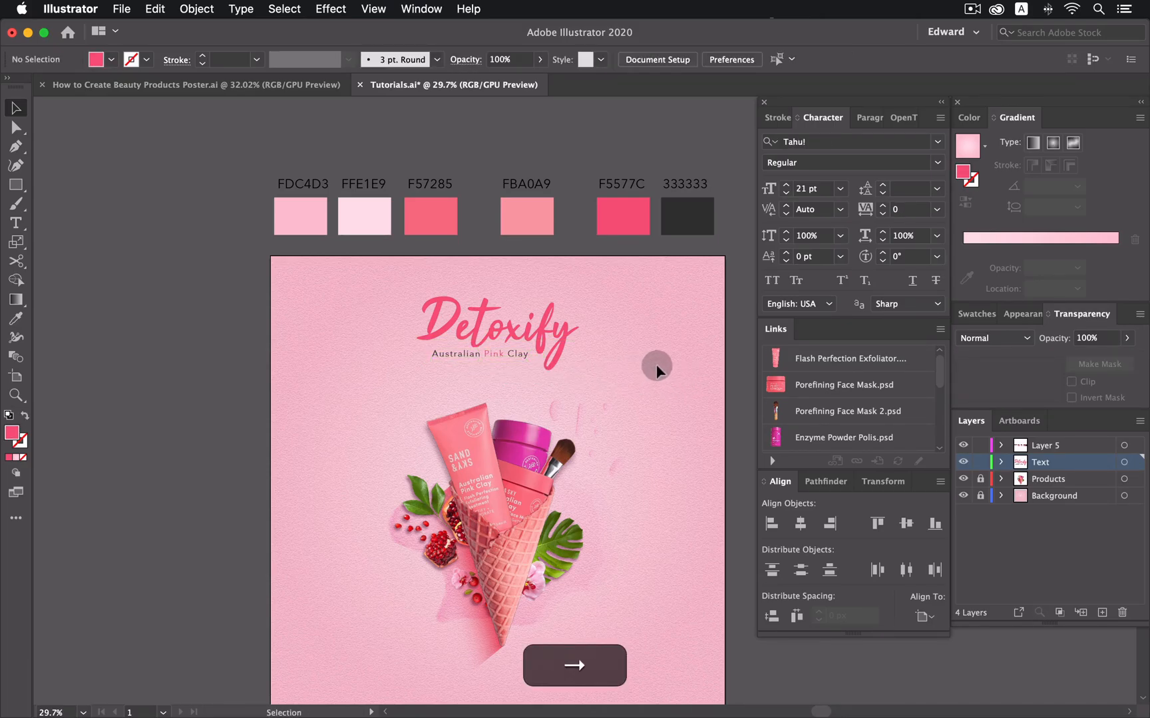
- Shift the Detoxify title and its subtitle slightly down together and deselect them
drag(647, 307, 487, 354)
drag(535, 316, 536, 324)
key(shift+Up)
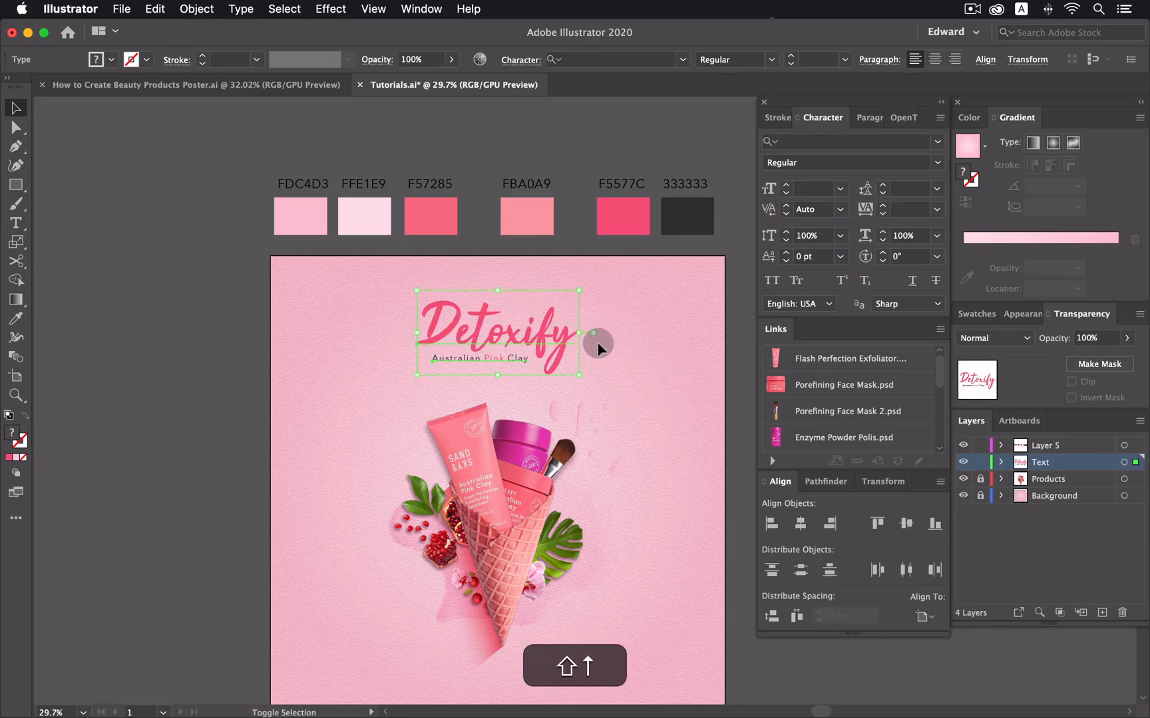
click(645, 341)
- Lock Layer 5 and the Text layer, and unlock the Products layer
drag(674, 377, 671, 336)
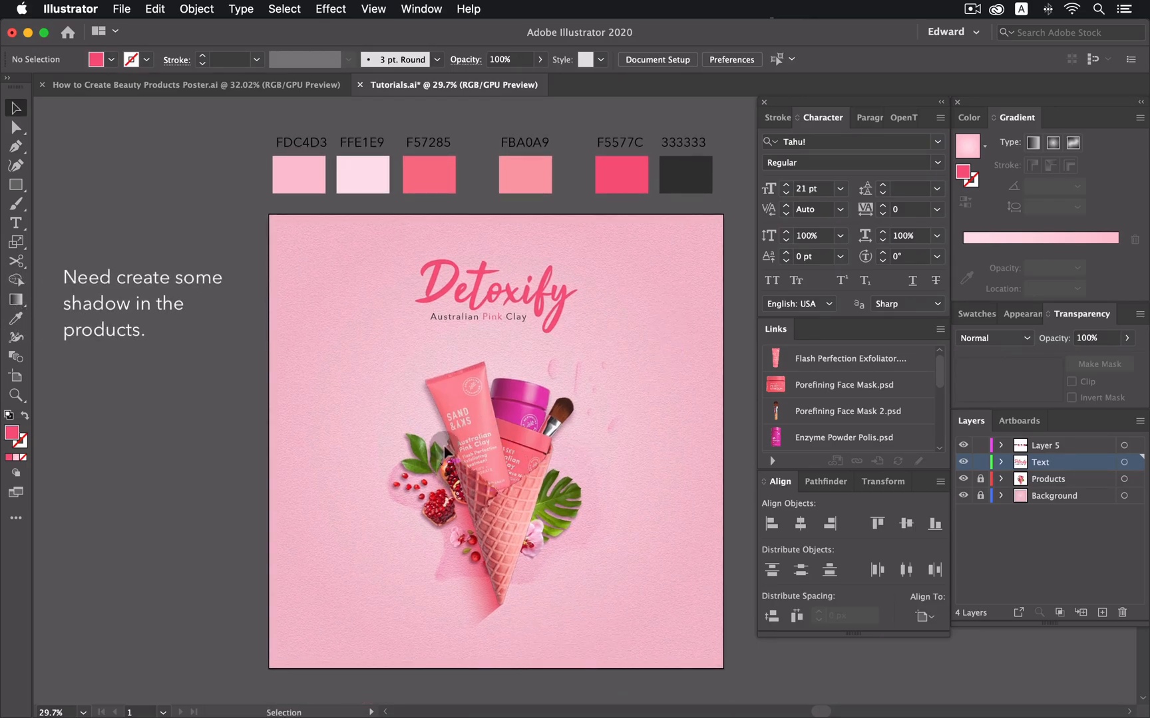
click(980, 445)
click(980, 462)
click(980, 479)
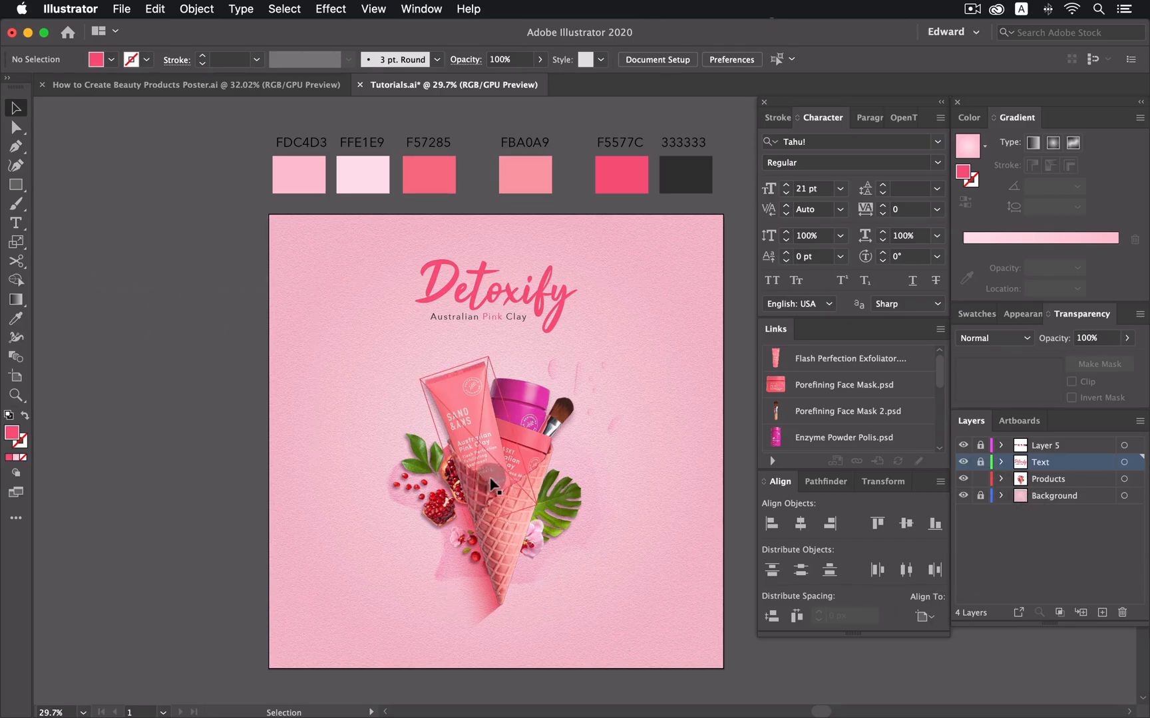
- Expand the Products layer and draw a wide, flat ellipse in it across the lettering of the exfoliator tube
click(16, 394)
drag(492, 473, 811, 582)
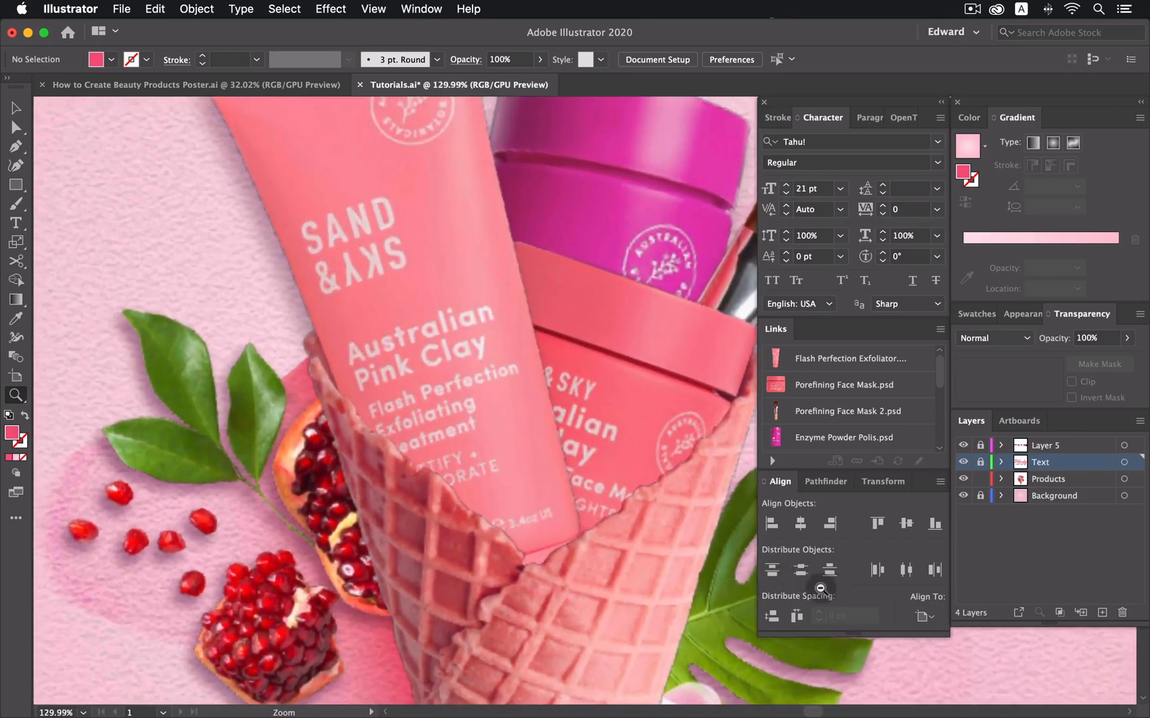
click(1001, 479)
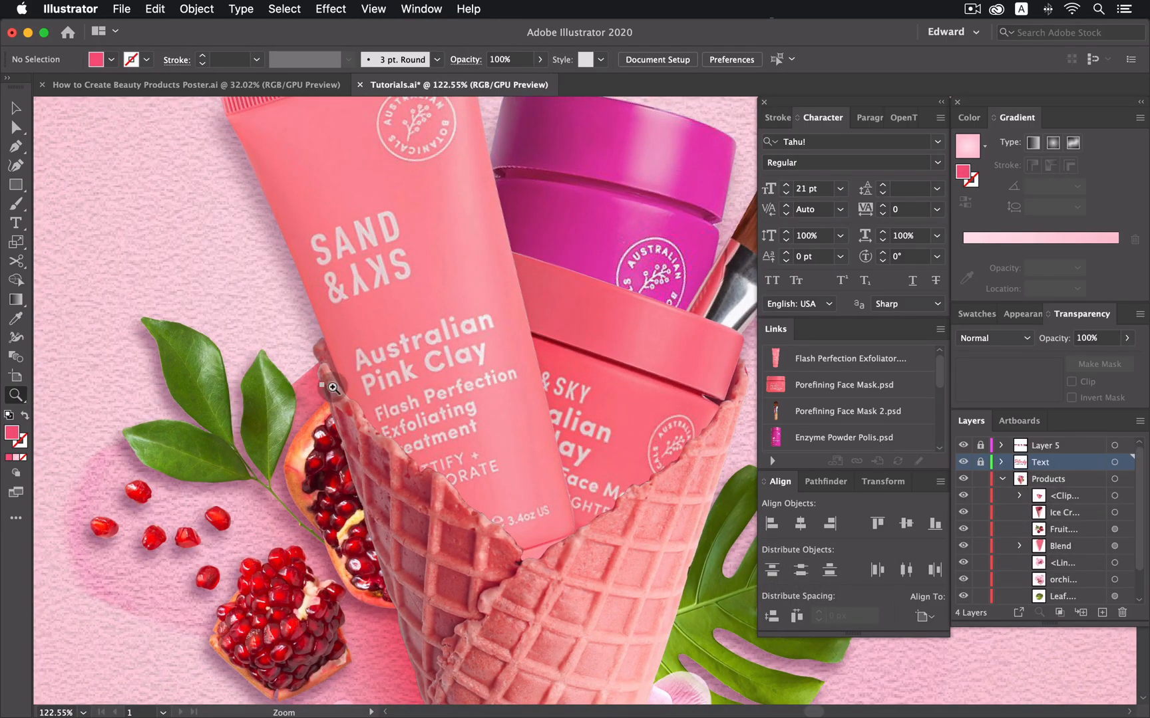
drag(11, 198, 98, 204)
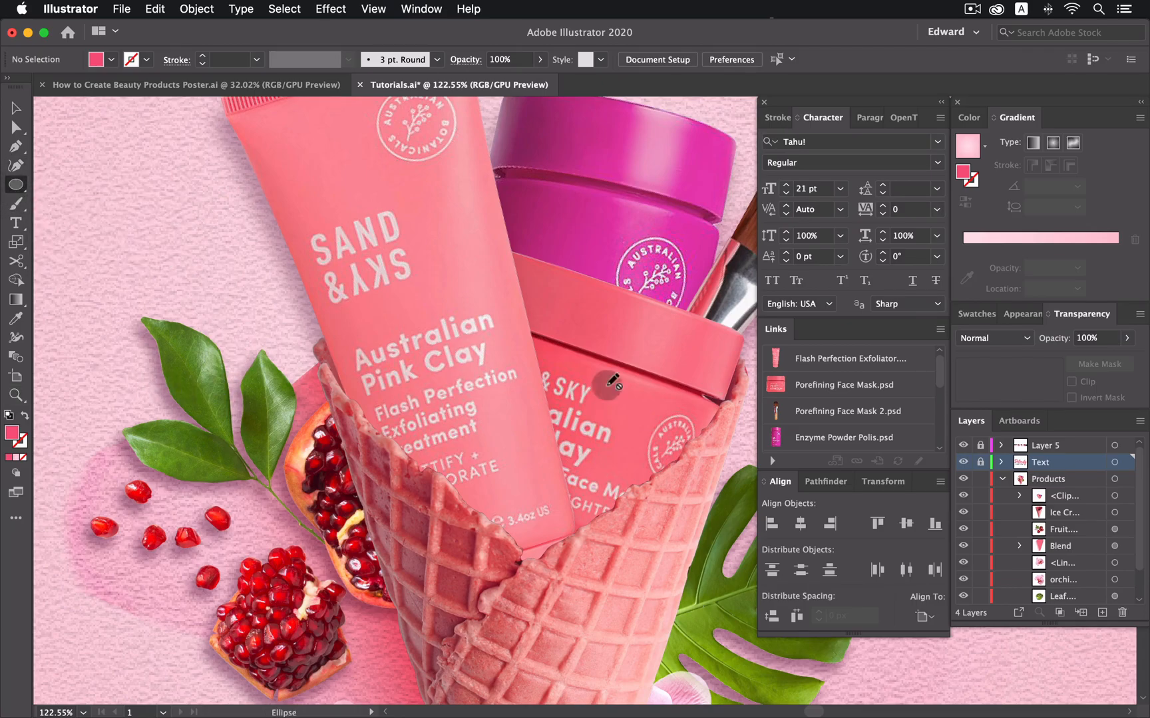
click(1080, 480)
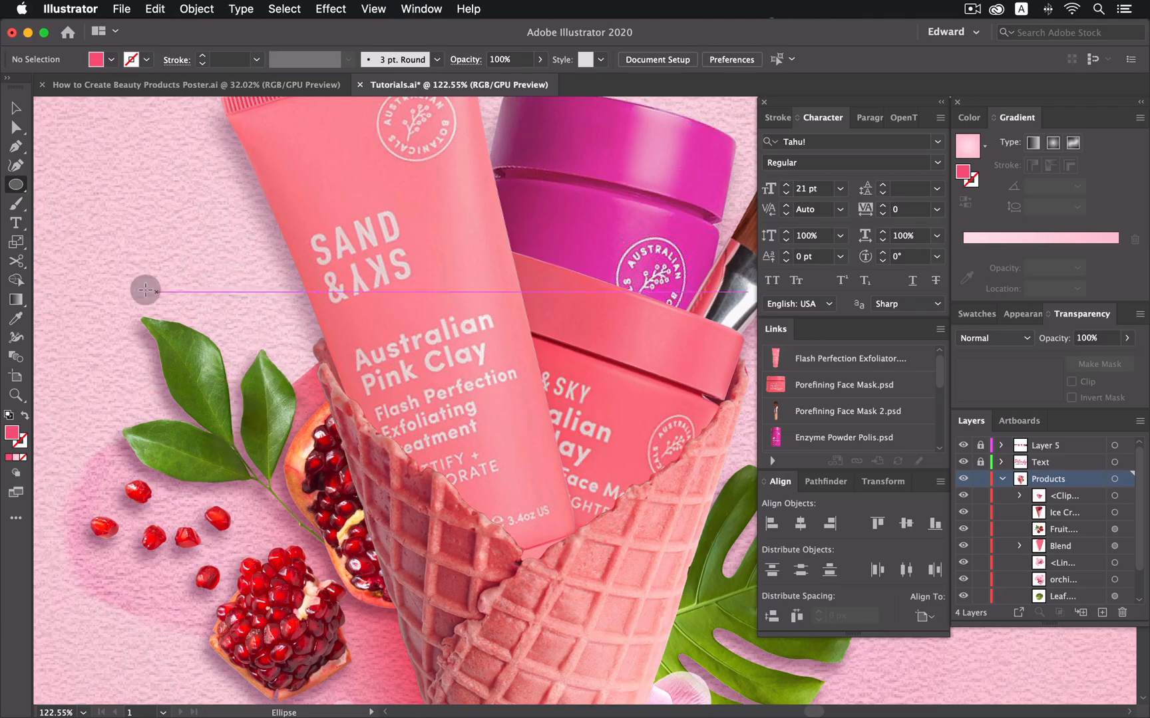
drag(128, 237, 519, 315)
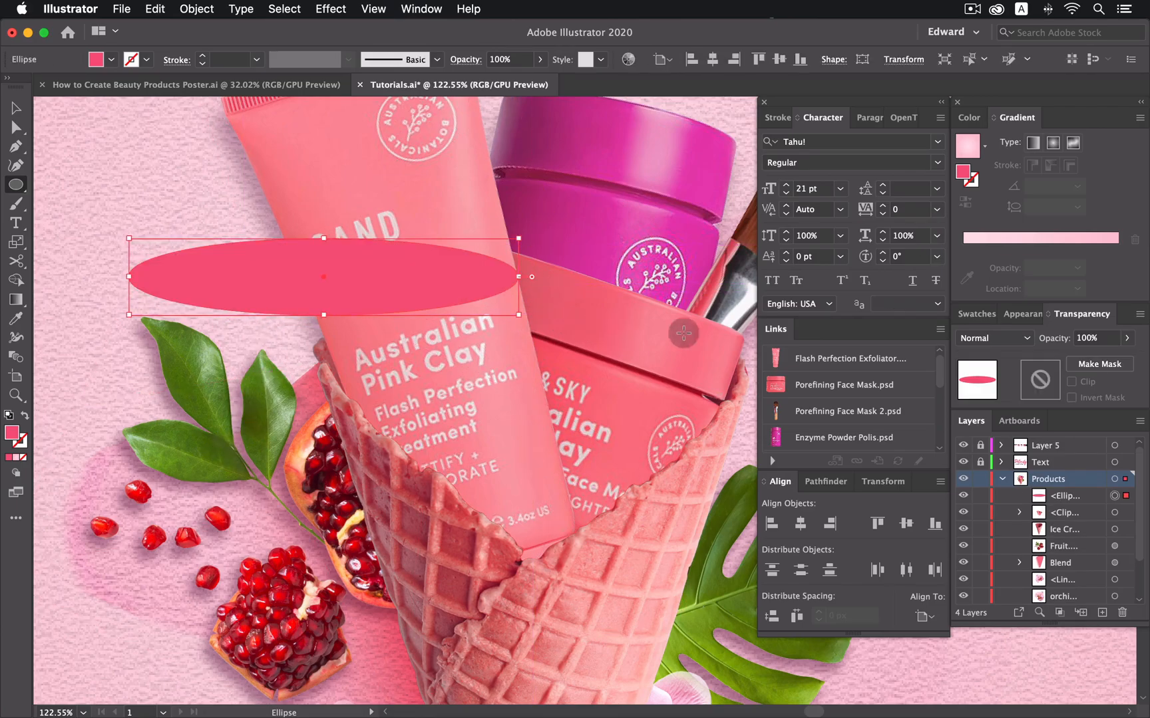
- Fill the ellipse with the pale pink radial gradient
click(969, 118)
click(1017, 118)
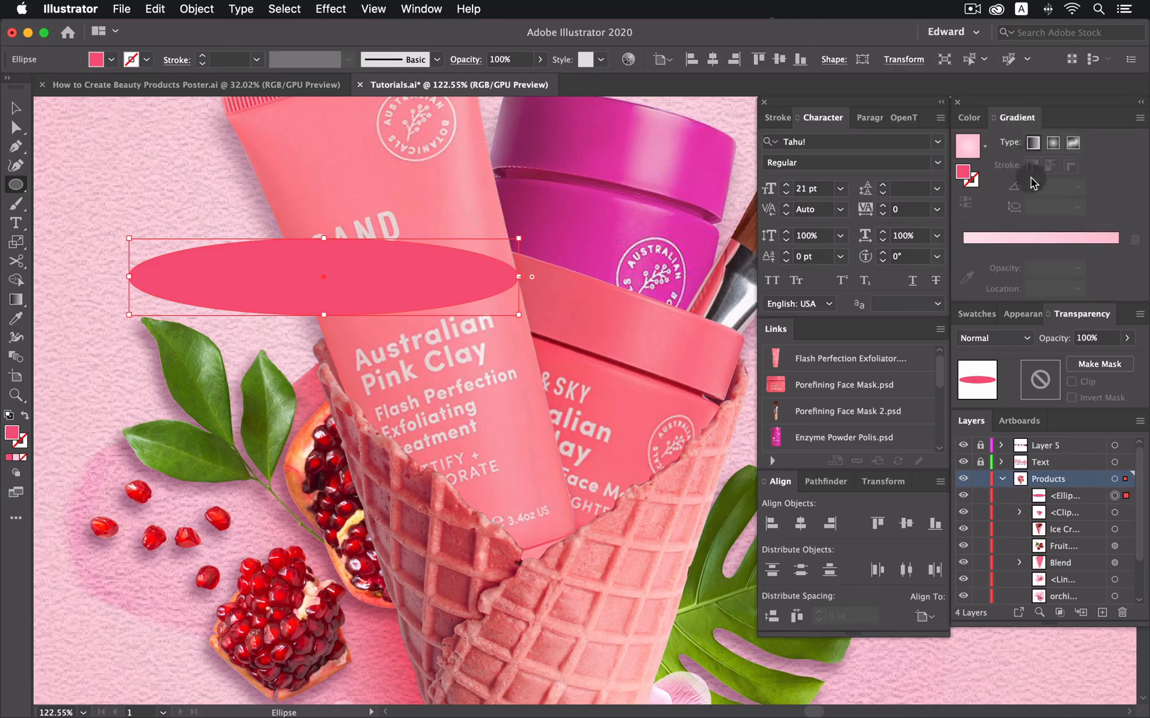
click(977, 314)
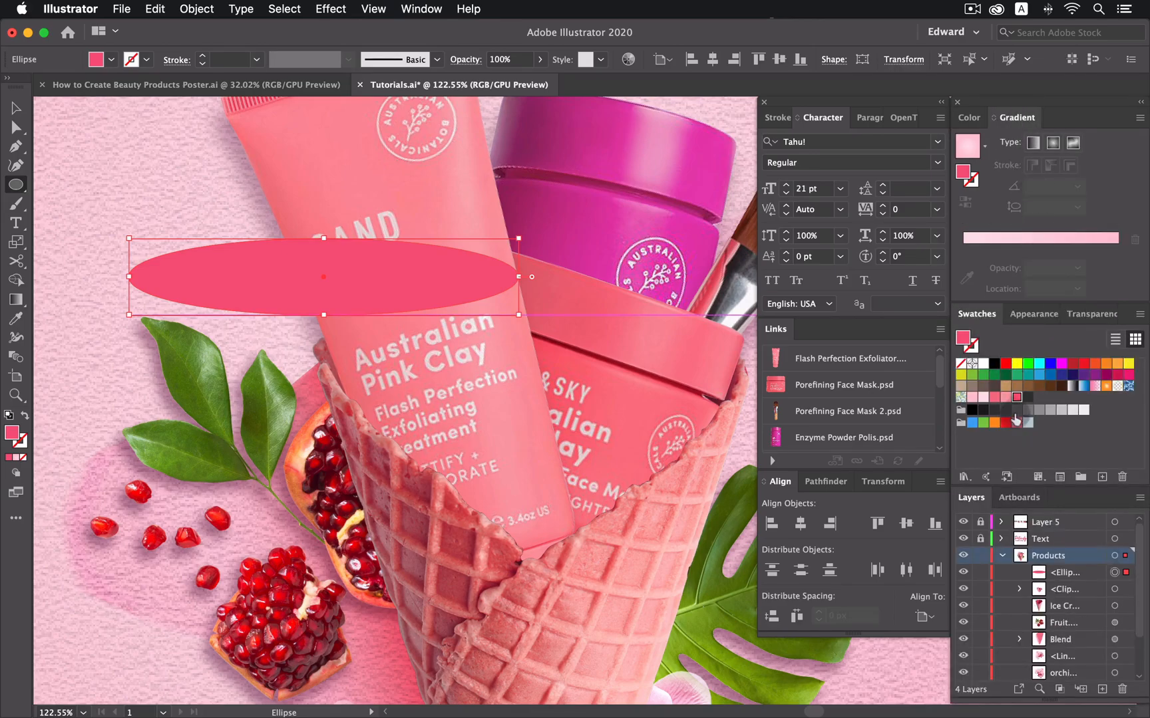
click(1110, 240)
click(1118, 268)
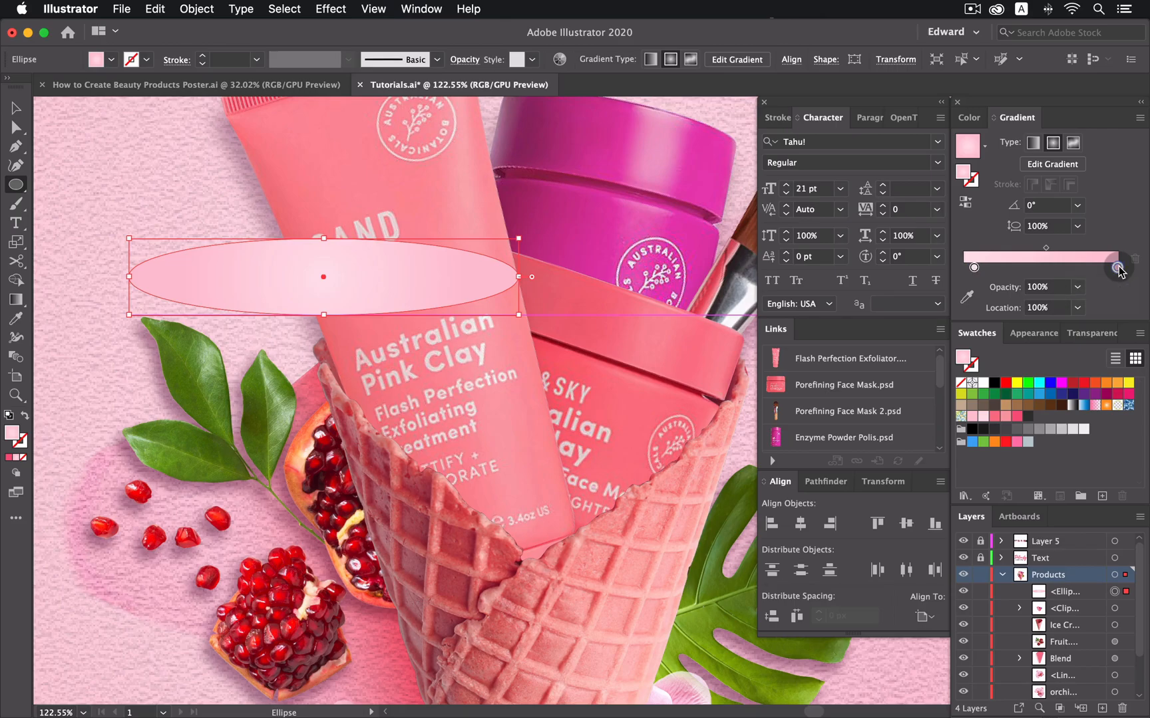
- Recolour the gradient's outer stop salmon pink, reverse the gradient and move the pale stop inward to 87.9342%
double_click(1117, 268)
drag(1050, 356, 1039, 384)
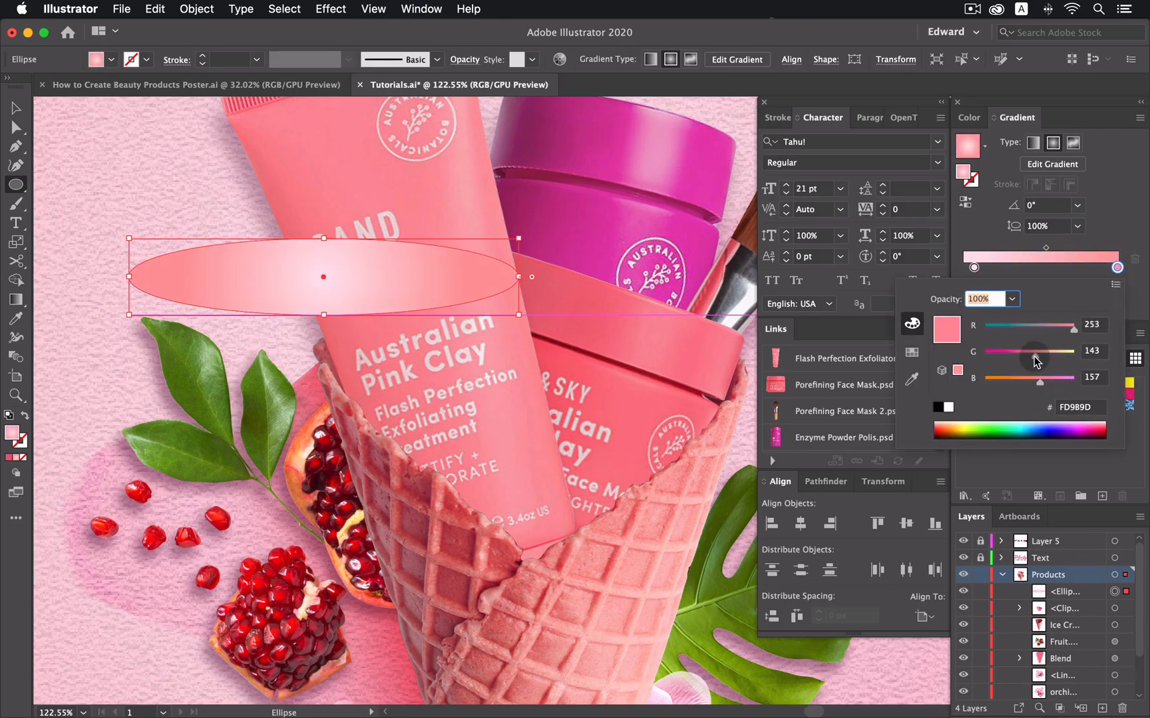
click(1072, 251)
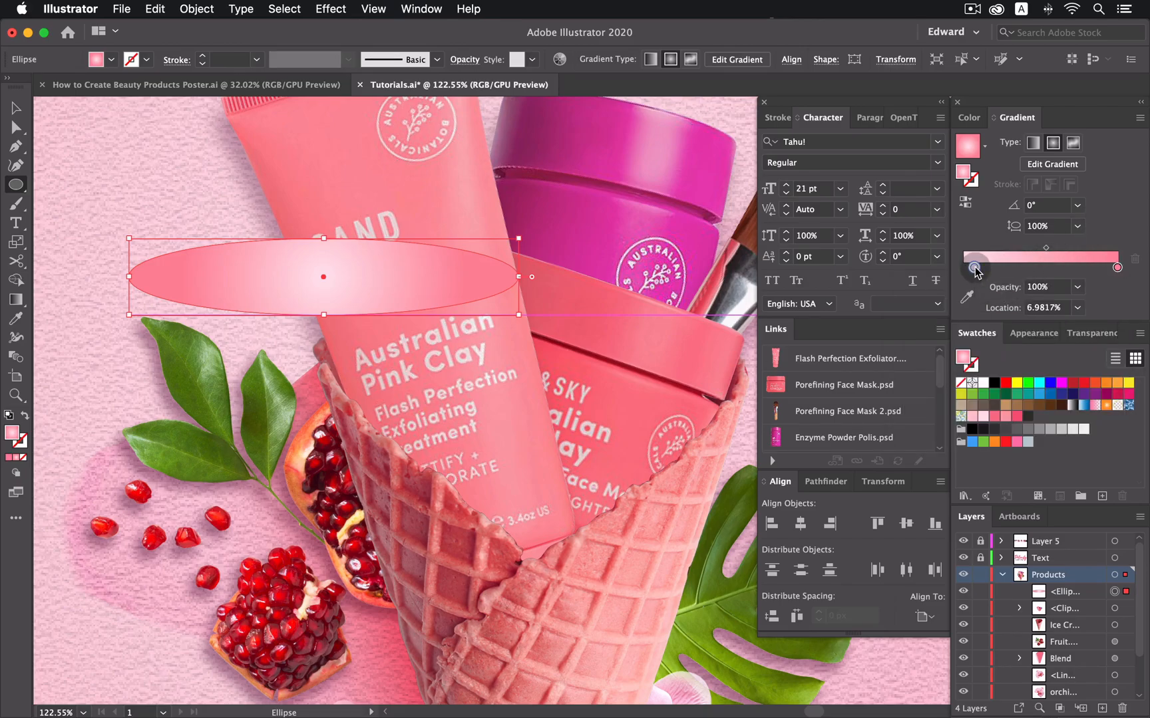
click(965, 201)
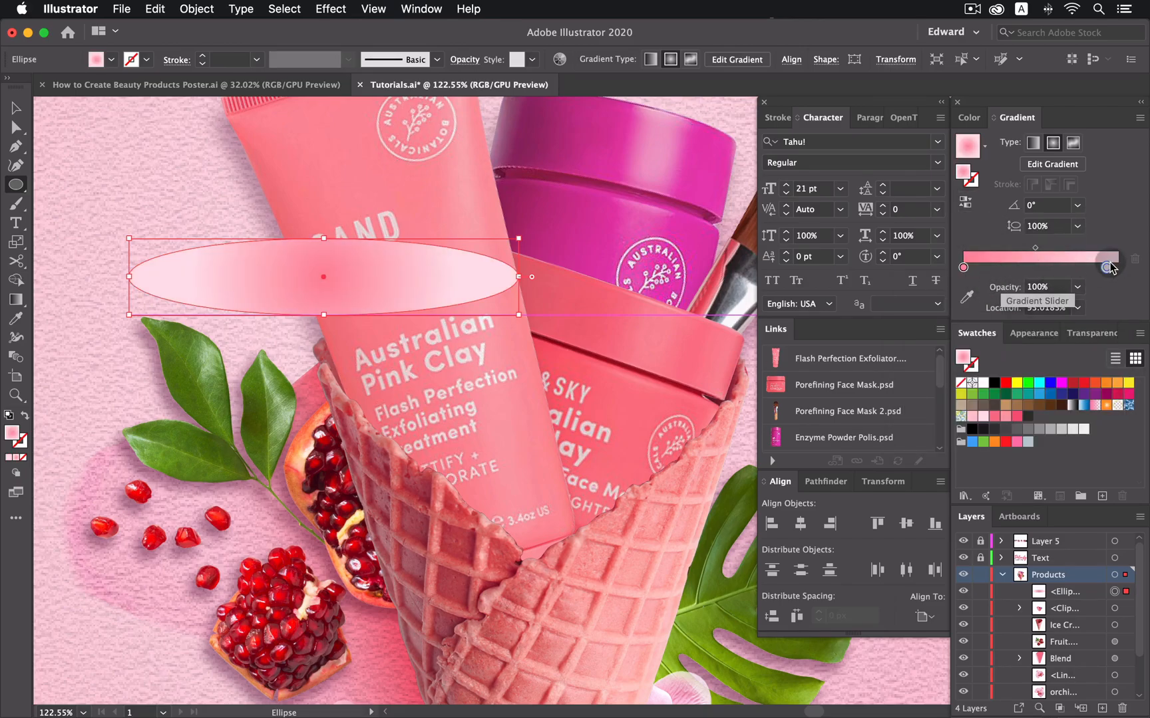
drag(1107, 267, 1103, 270)
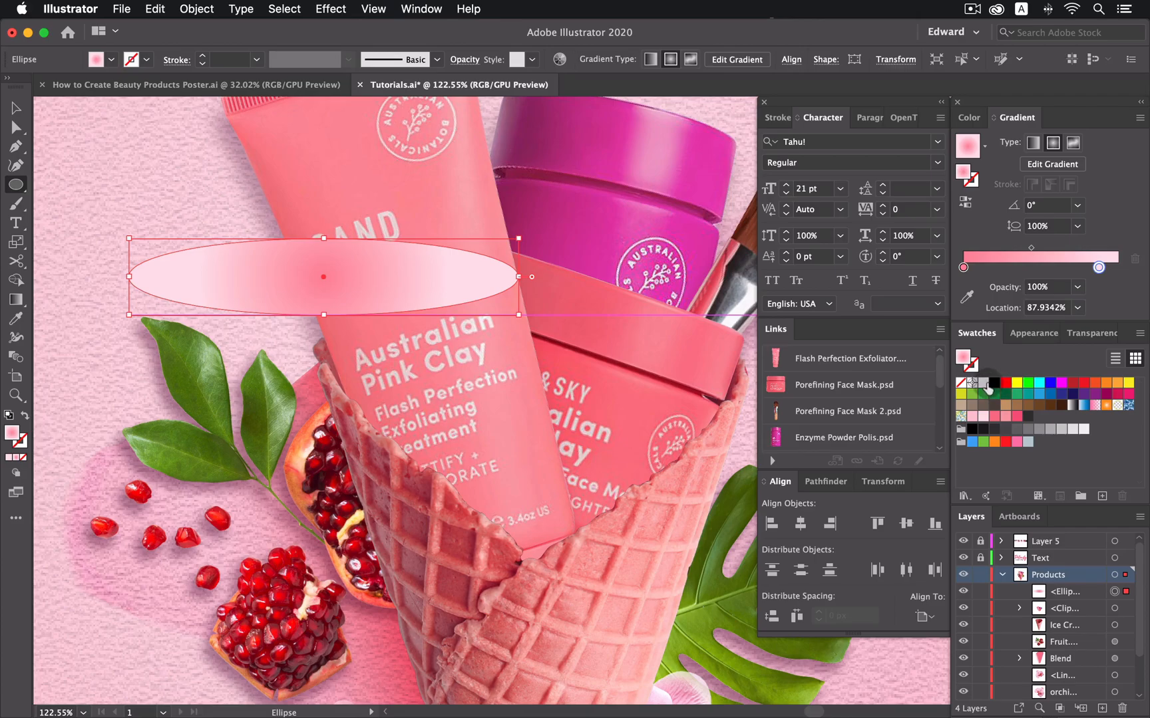
click(984, 384)
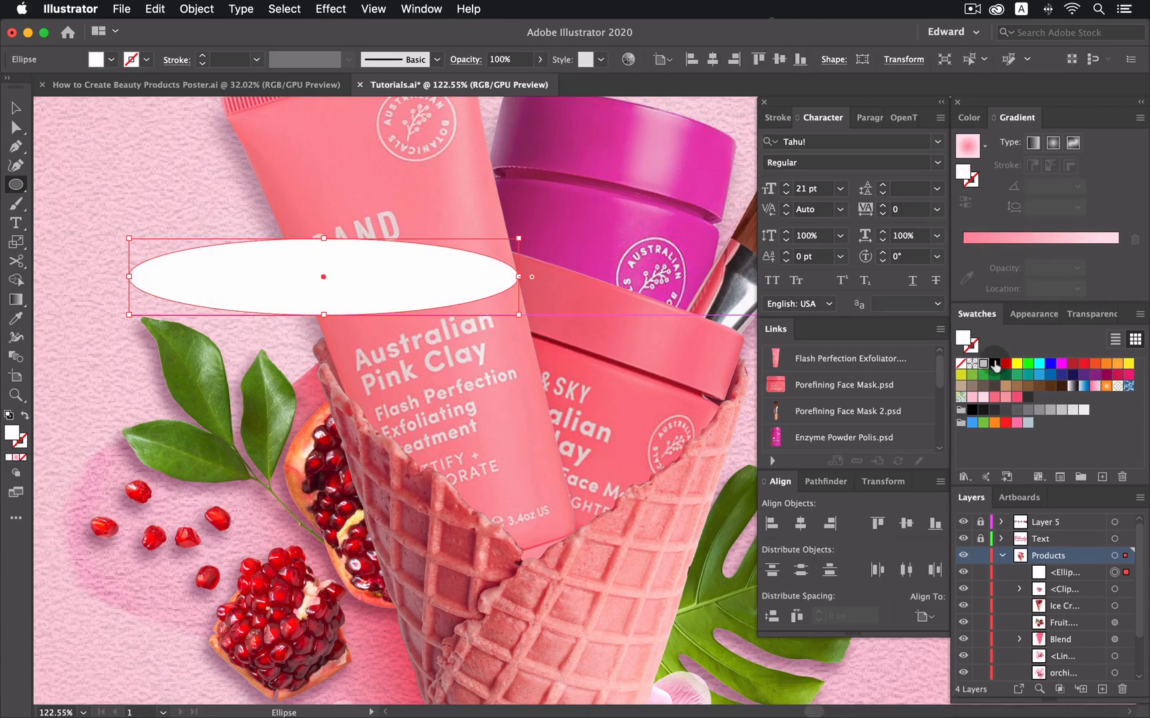
key(super+z)
drag(449, 277, 371, 293)
key(super+z)
key(v)
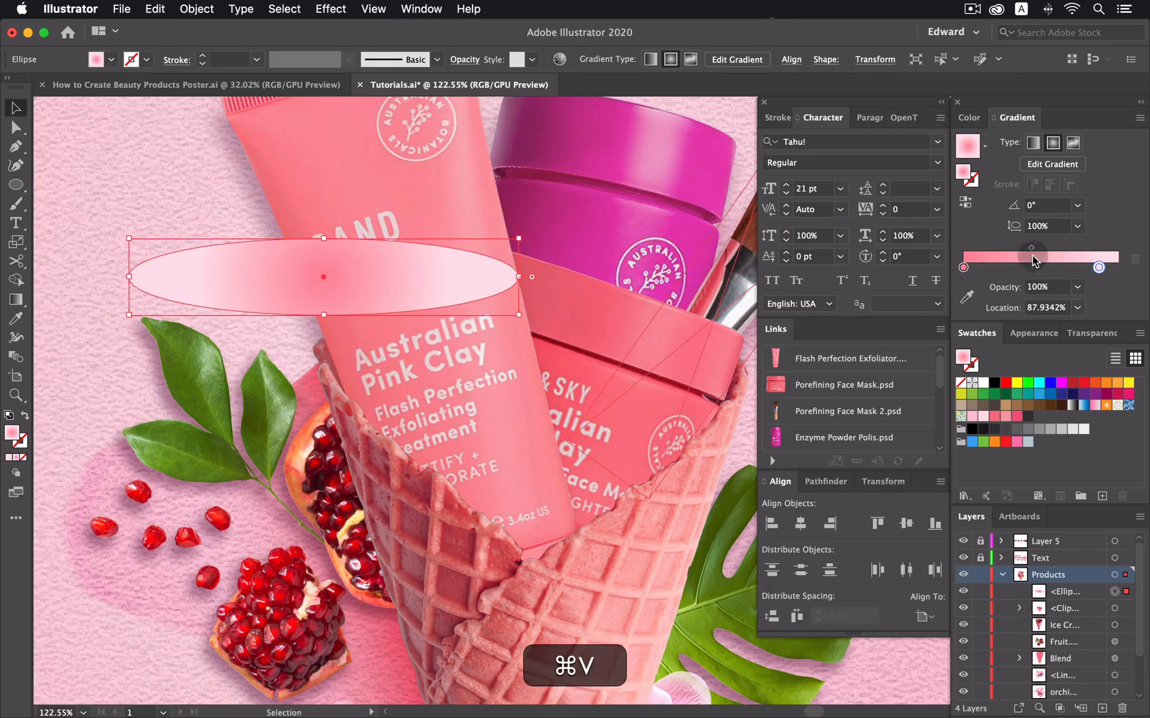
- Set the gradient's outer stop to white with 0% opacity
double_click(1098, 267)
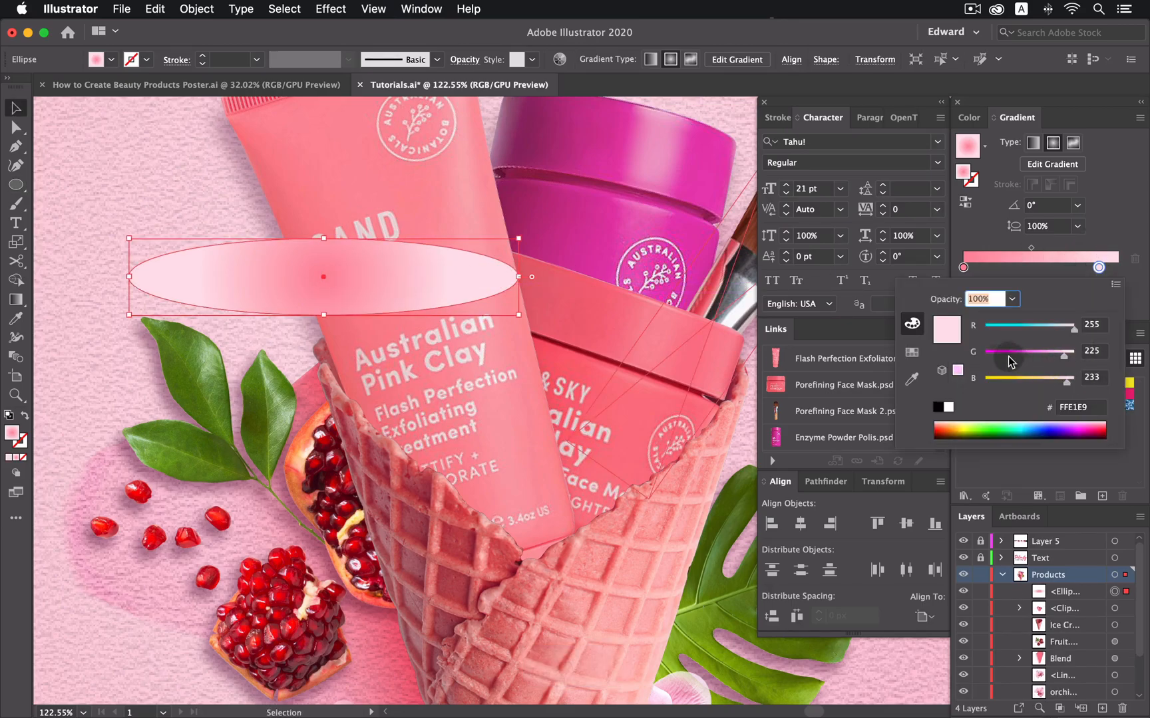
click(955, 408)
click(1128, 183)
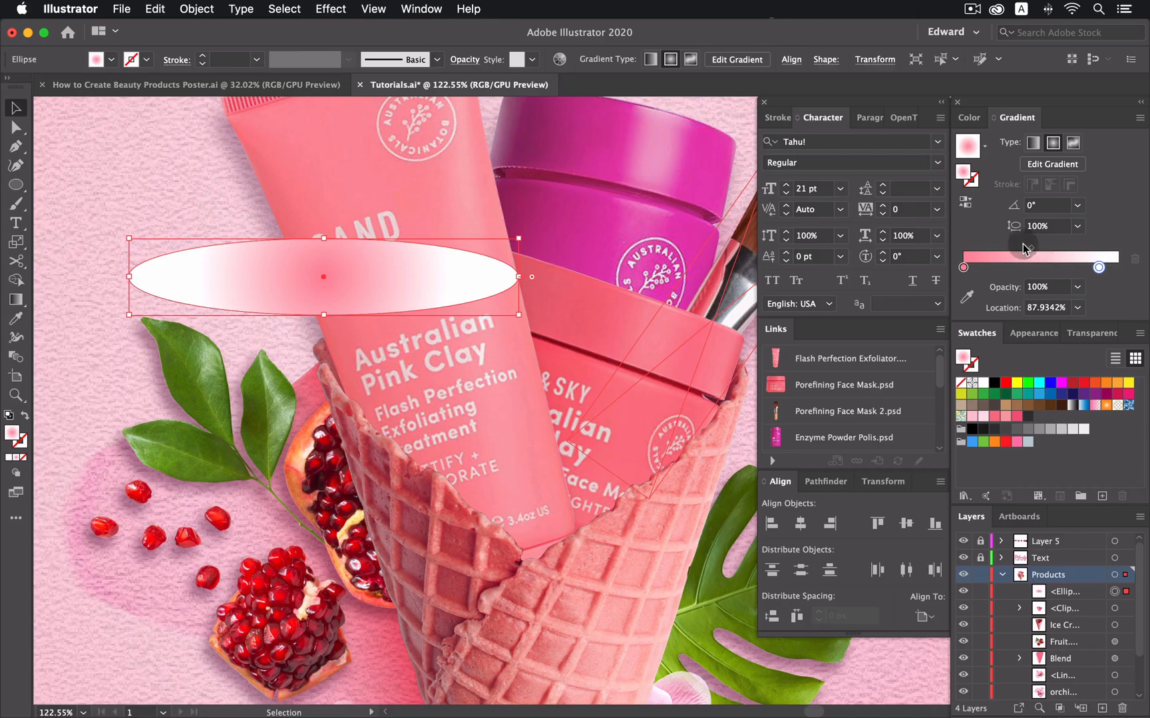
click(1037, 287)
text(0)
key(Return)
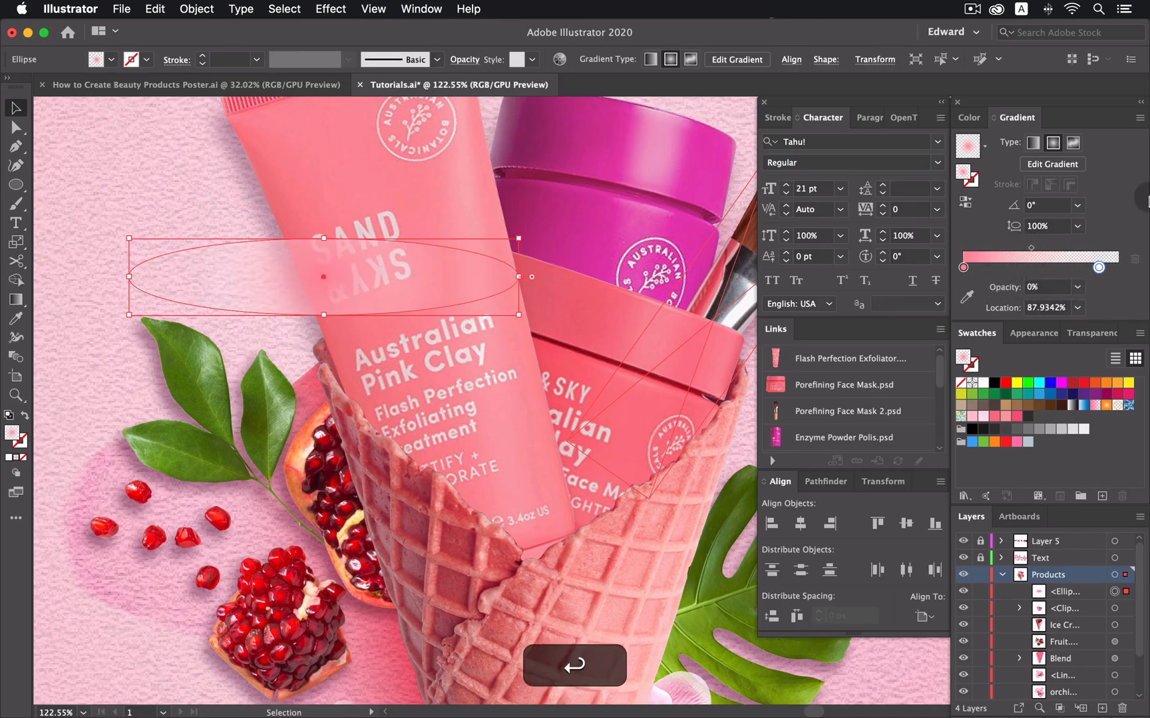
- Flatten and widen the radial gradient to fit the ellipse, with a 17.7878% aspect ratio and the transparent stop at 88.6243%
drag(1085, 270, 1087, 270)
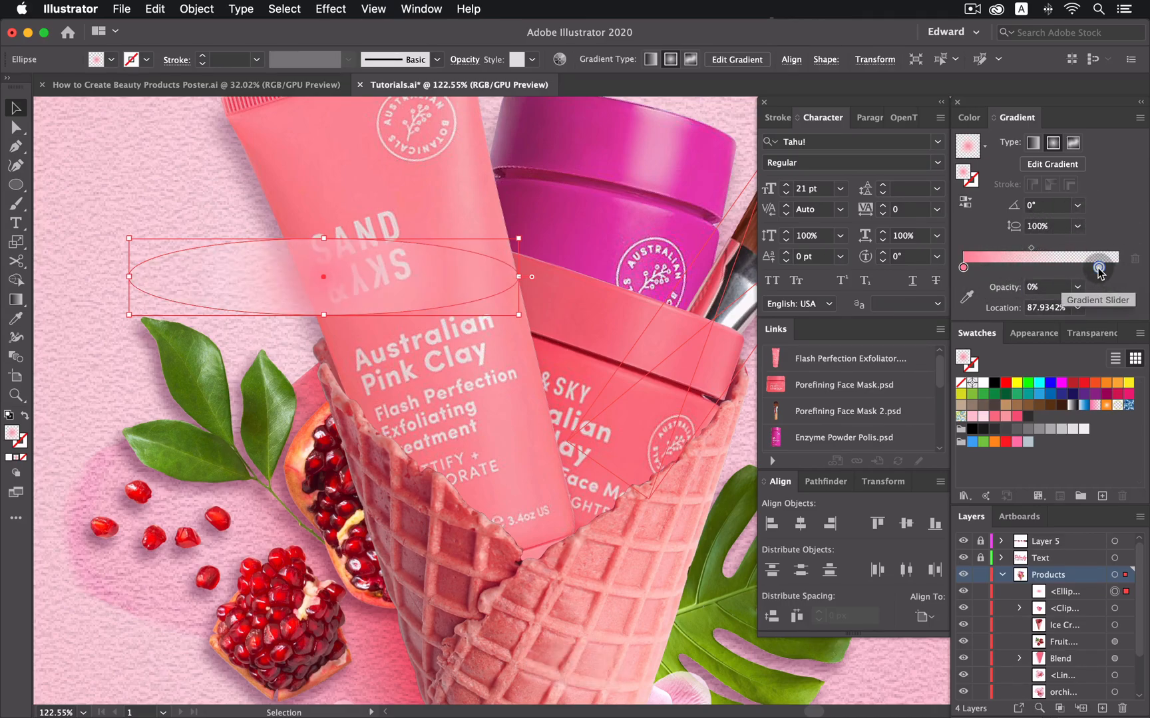
click(14, 302)
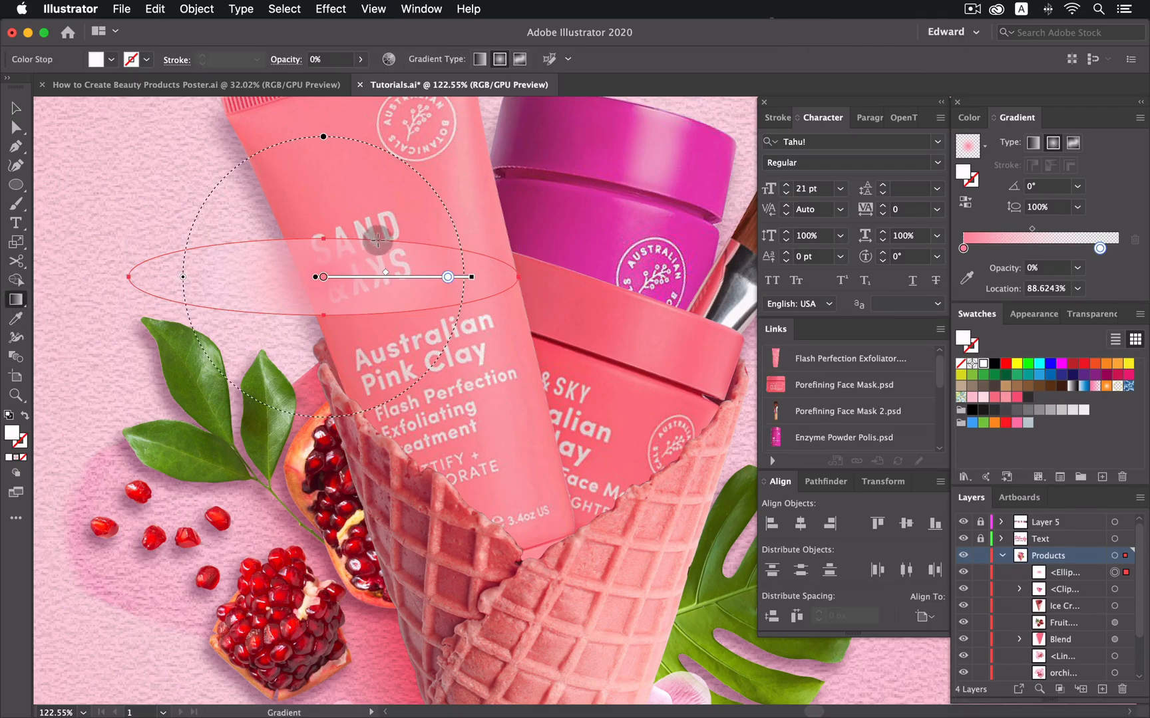
drag(319, 174, 328, 247)
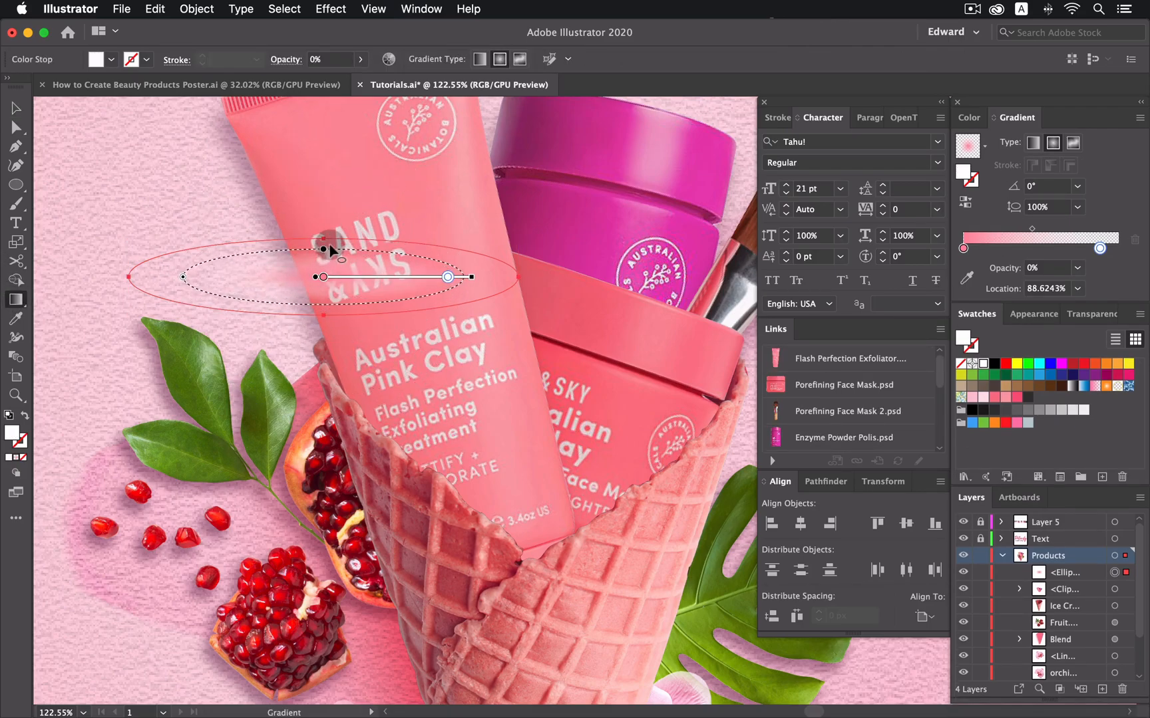
drag(471, 277, 511, 277)
drag(324, 235, 323, 244)
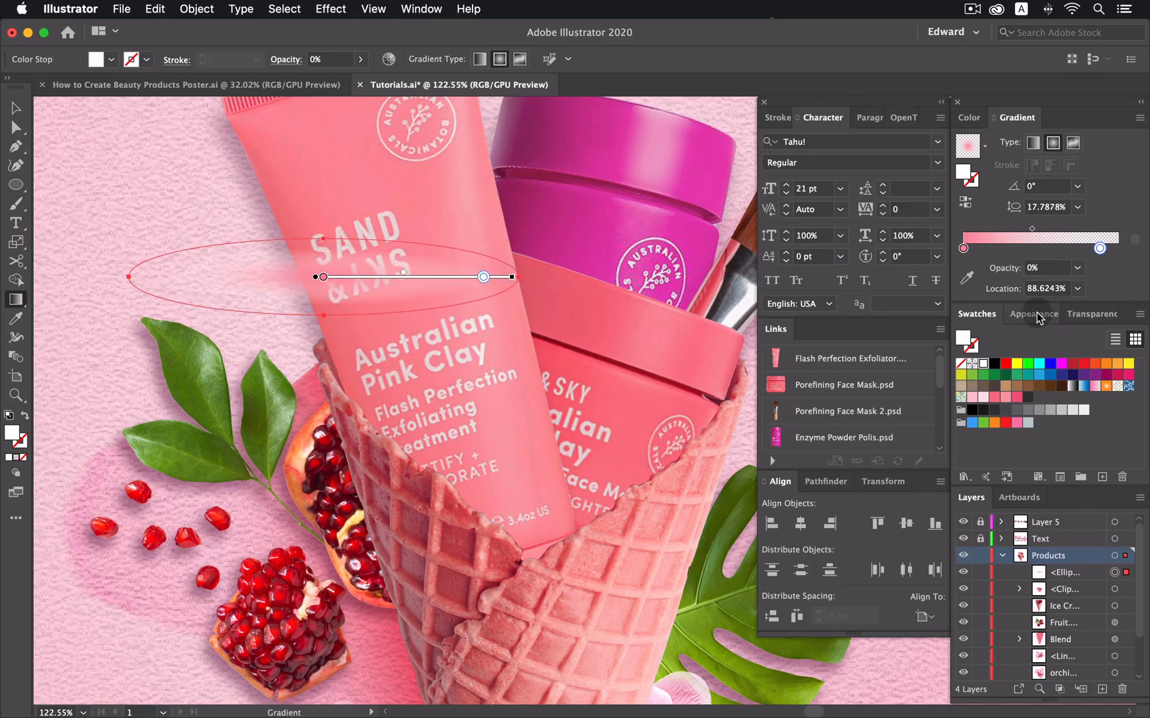
- Set the gradient ellipse's blending mode to Multiply
click(1040, 317)
click(1079, 314)
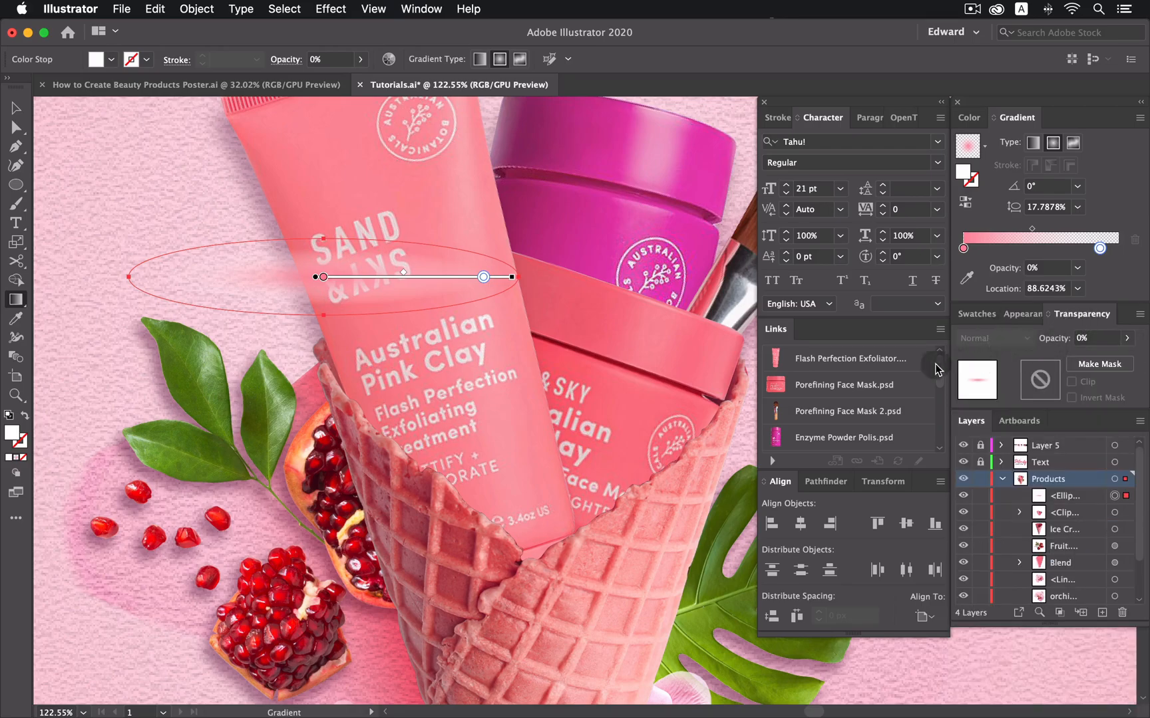
click(16, 107)
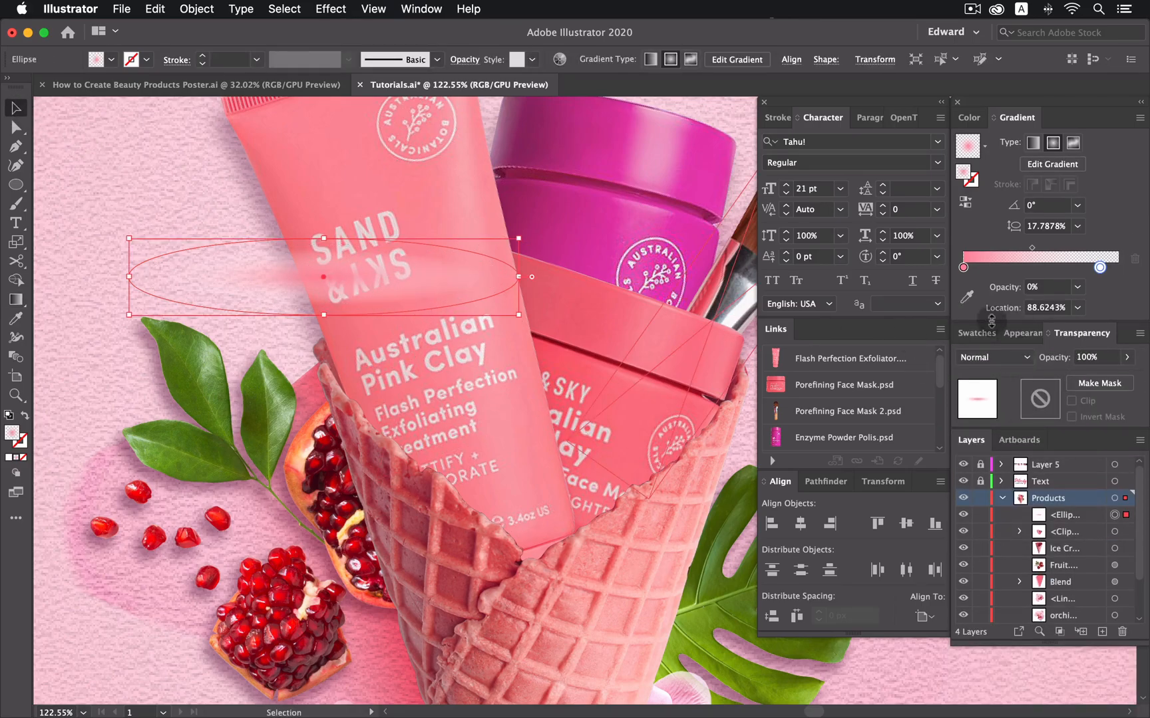
click(991, 357)
click(1008, 423)
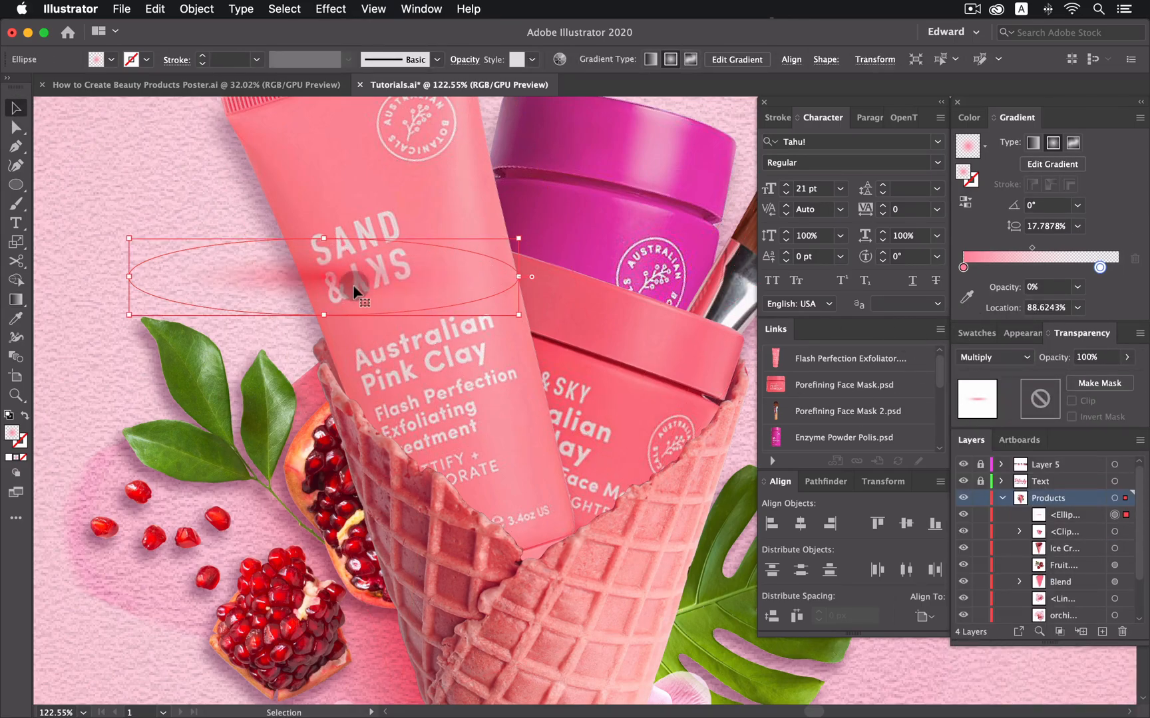
- Rotate the ellipse to about -68° and place it along the pink tube's edge facing the jars
drag(355, 299, 477, 319)
drag(646, 253, 612, 549)
drag(493, 287, 520, 266)
drag(451, 296, 513, 275)
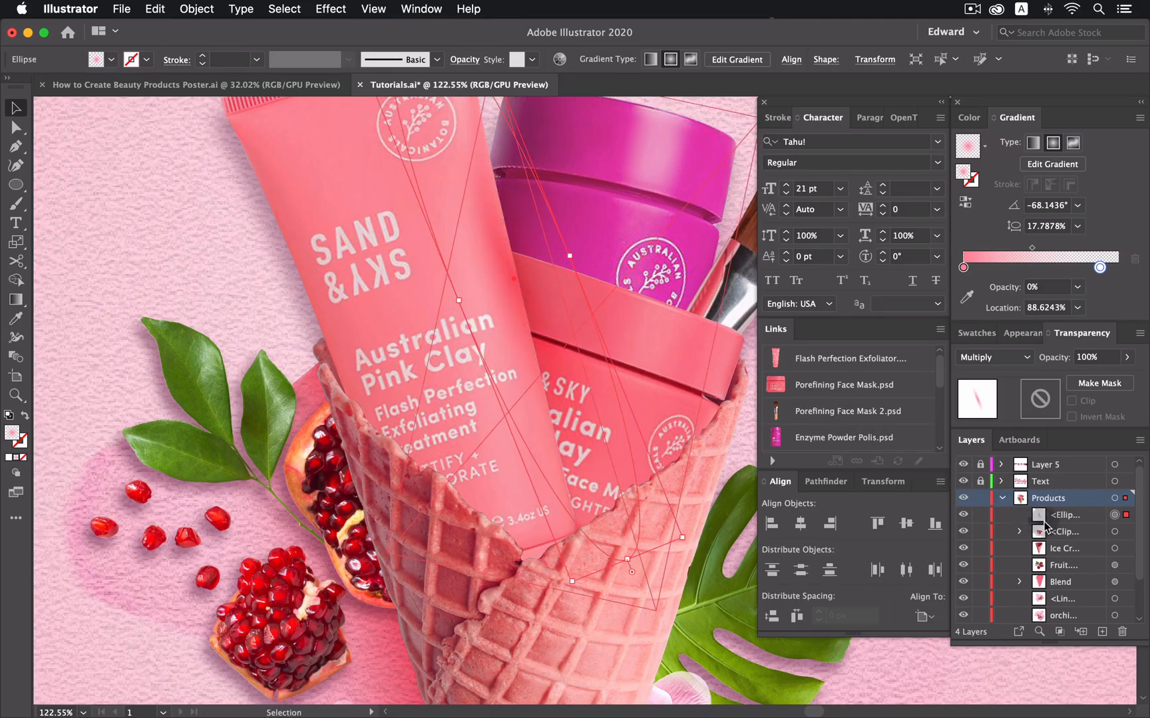
- Move the ellipse into the products' clip group directly beneath the tube, and tilt it to about -73°
drag(1035, 529, 1067, 572)
drag(579, 253, 582, 259)
key(space)
drag(509, 279, 439, 377)
click(14, 393)
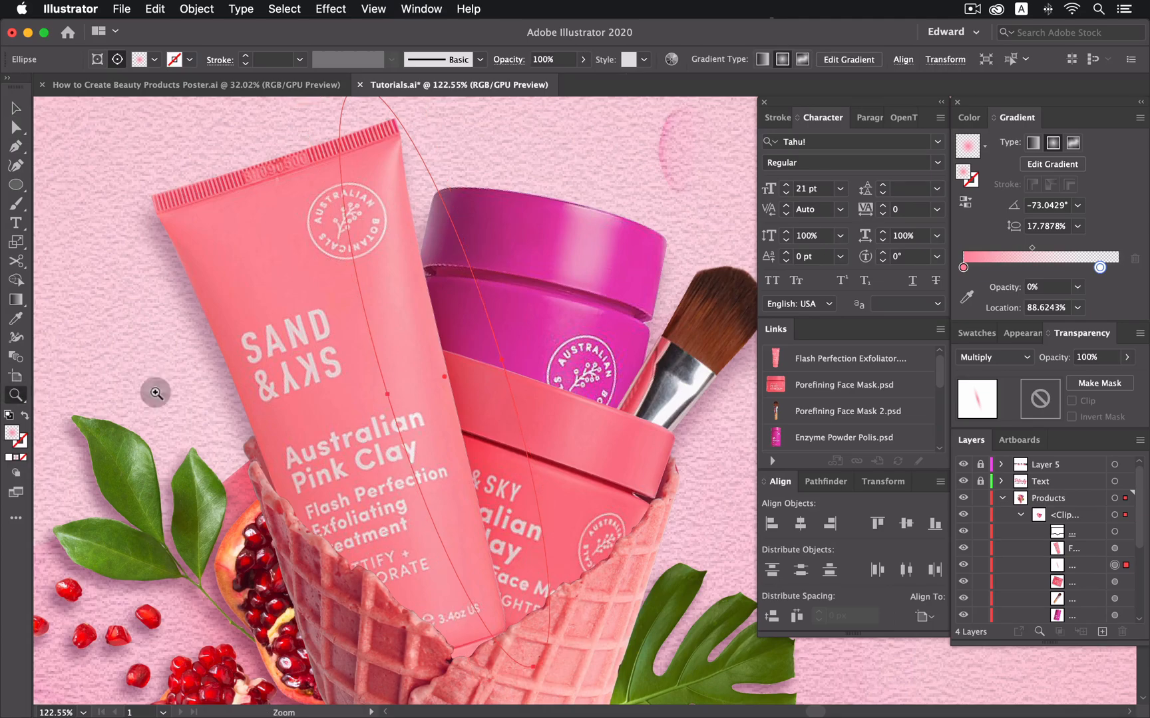
alt+click(480, 357)
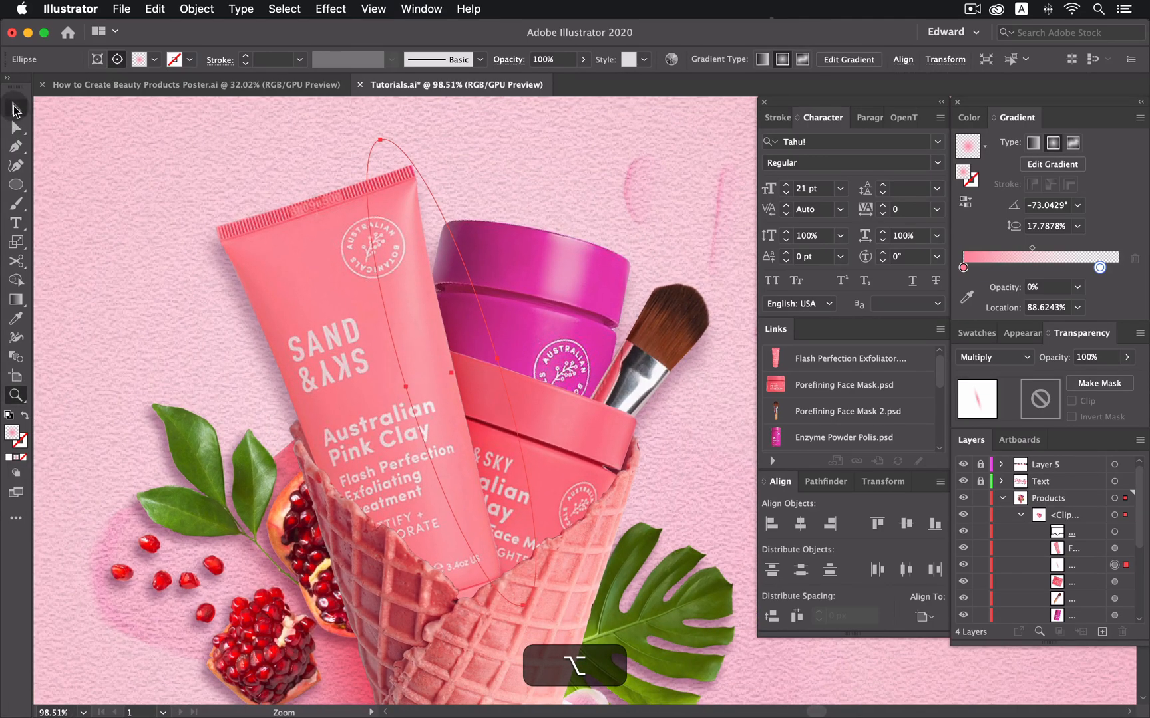
- Stretch the ellipse down past the tube's lower end over the cone and tilt it to about -75°
click(14, 109)
drag(380, 139, 382, 147)
drag(523, 604, 582, 655)
click(508, 391)
drag(534, 662, 539, 687)
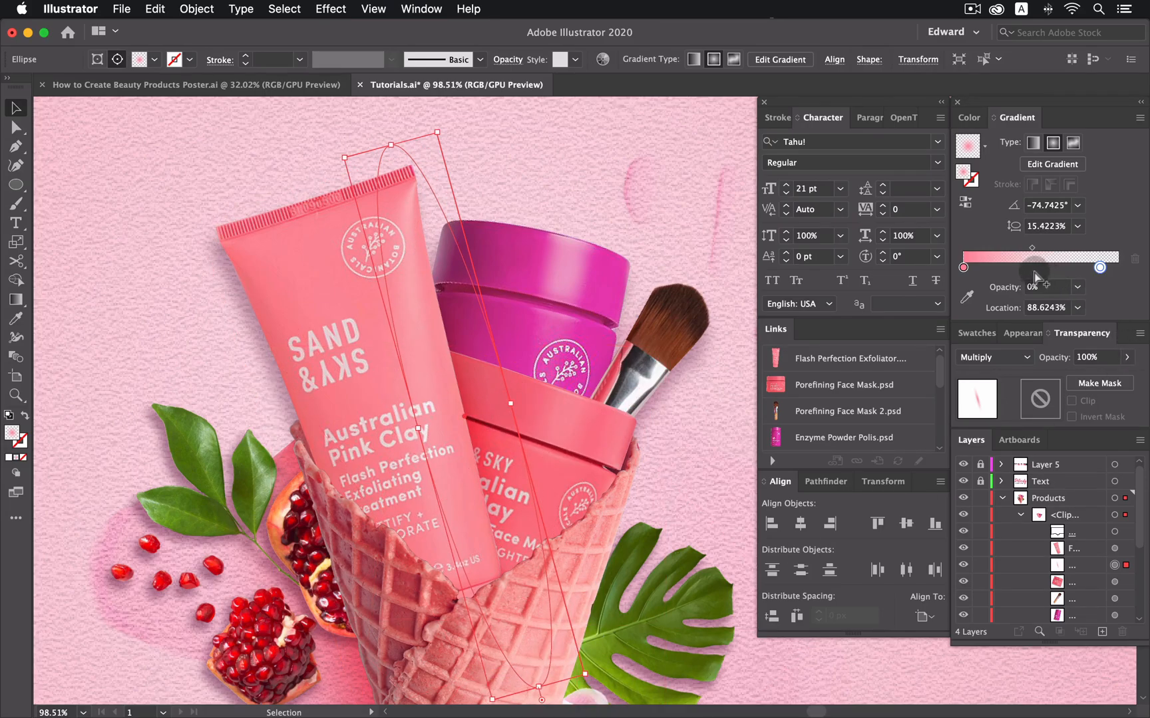
- Recolour the gradient's inner stop a stronger pink and move the transparent stop outward to 93.1432%
double_click(963, 269)
drag(1027, 361, 1027, 359)
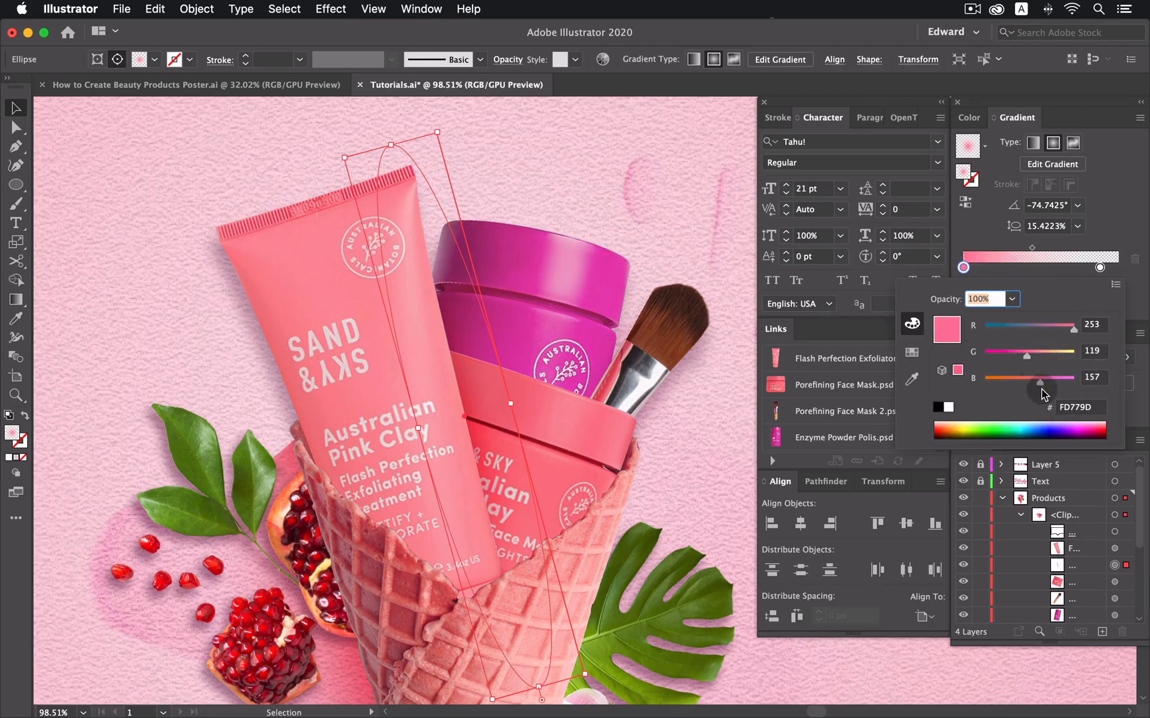
click(1114, 217)
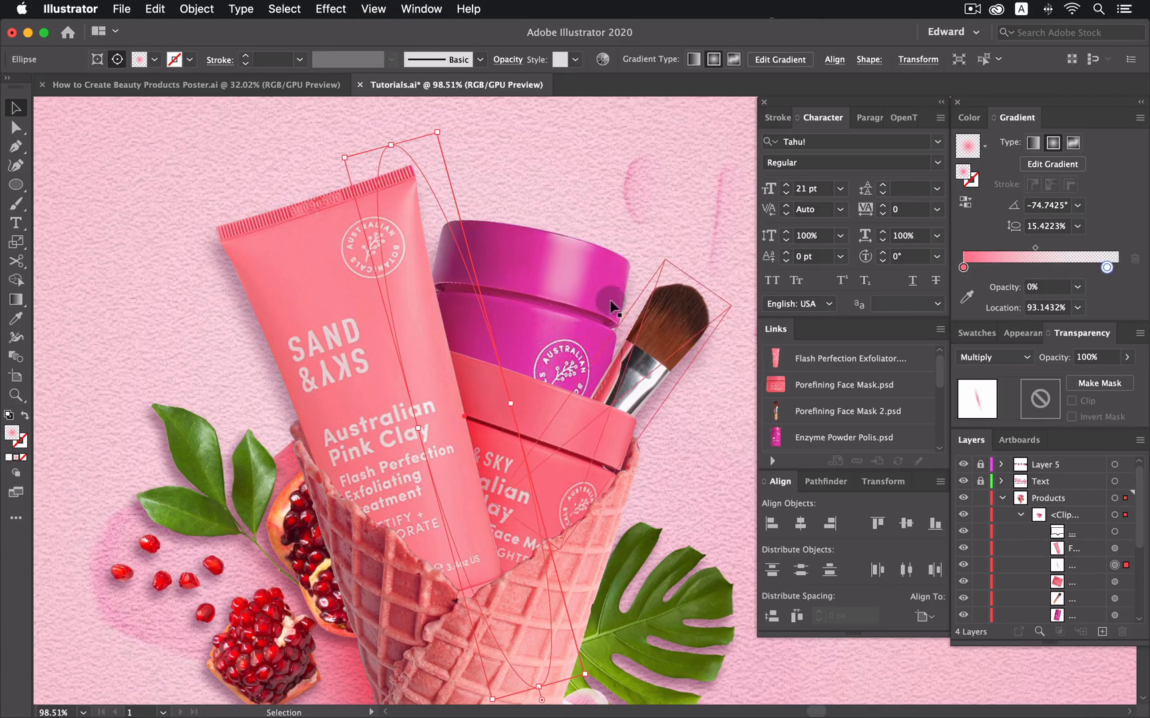
- Nudge the shadow ellipse slightly down and right beside the tube, and deselect it
key(Down)
key(Right)
key(Right)
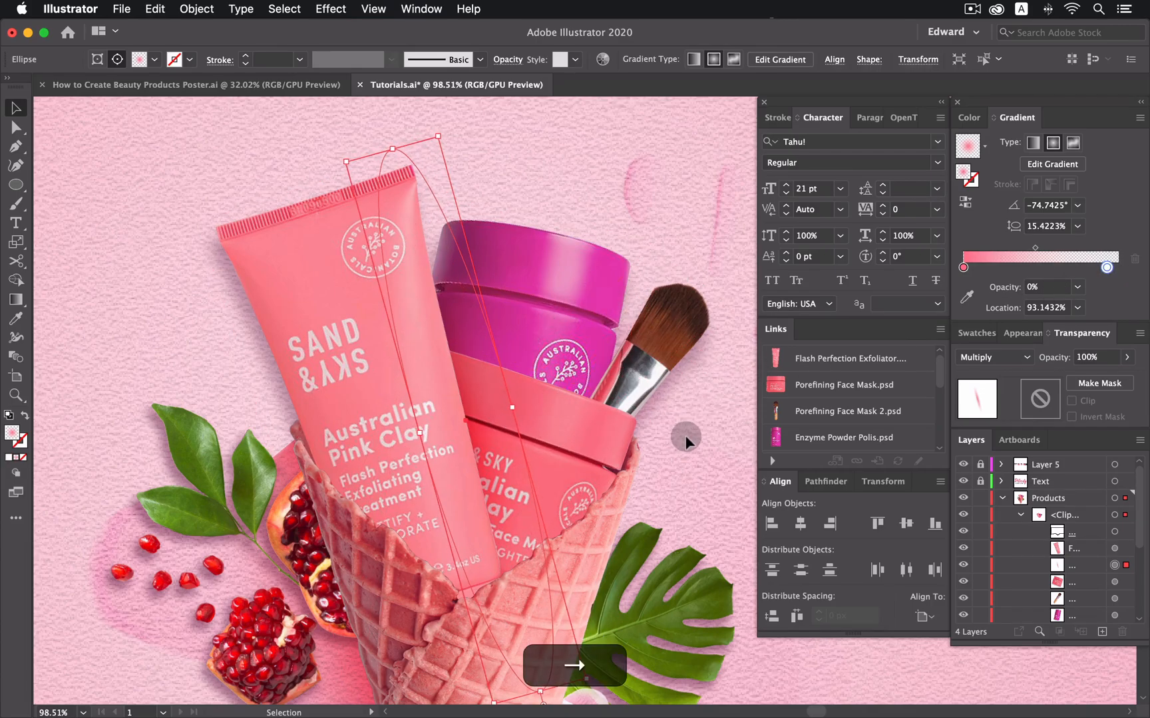
click(684, 434)
key(space)
drag(544, 438, 546, 393)
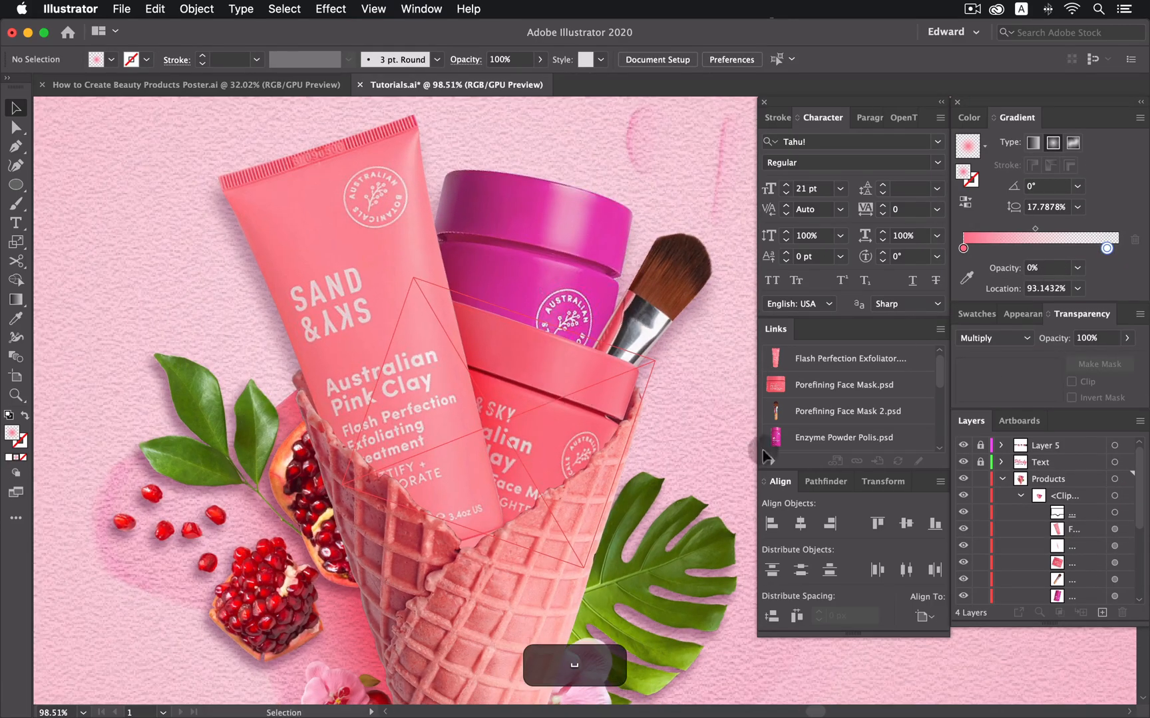
- Duplicate the shadow ellipse onto the tube, shorten the copy and stack it above the tube in the clip group
click(1114, 546)
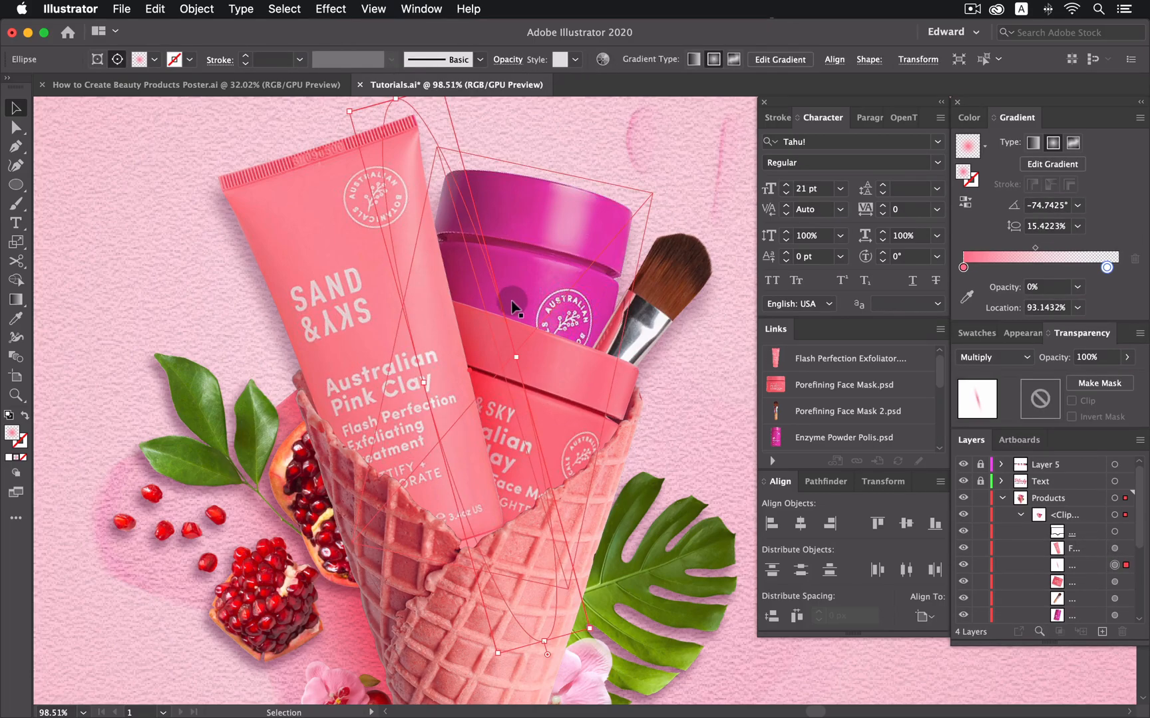
drag(492, 287, 338, 310)
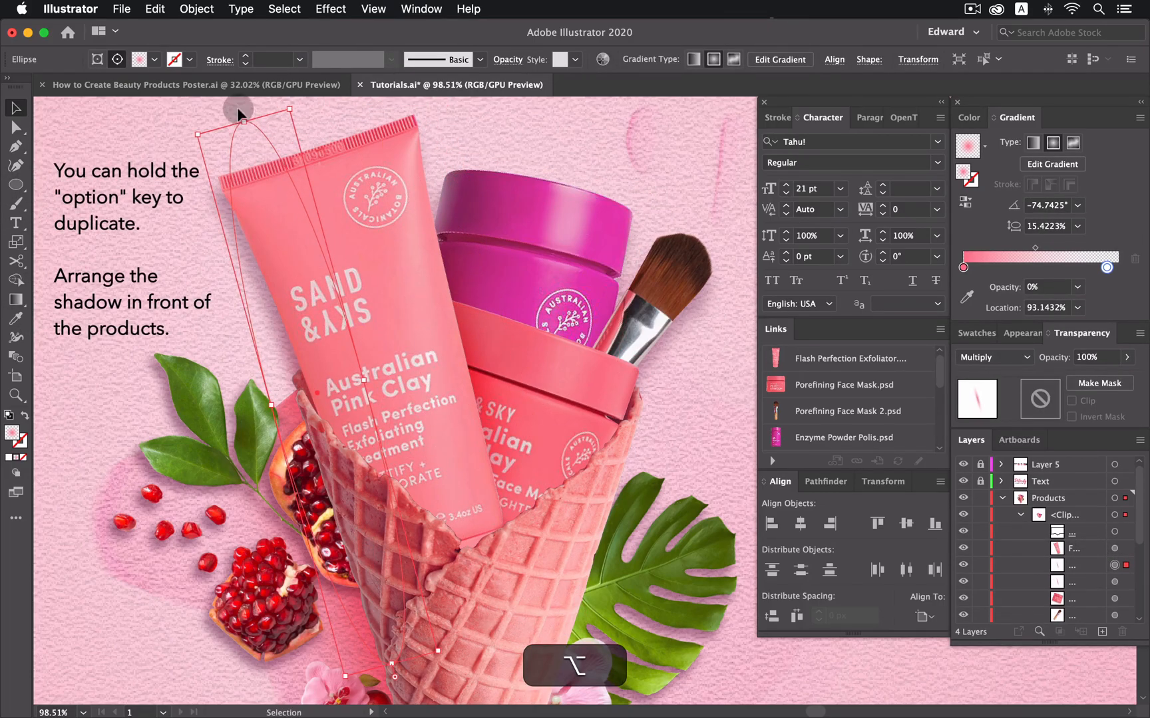
drag(244, 121, 265, 198)
drag(1064, 566, 1069, 548)
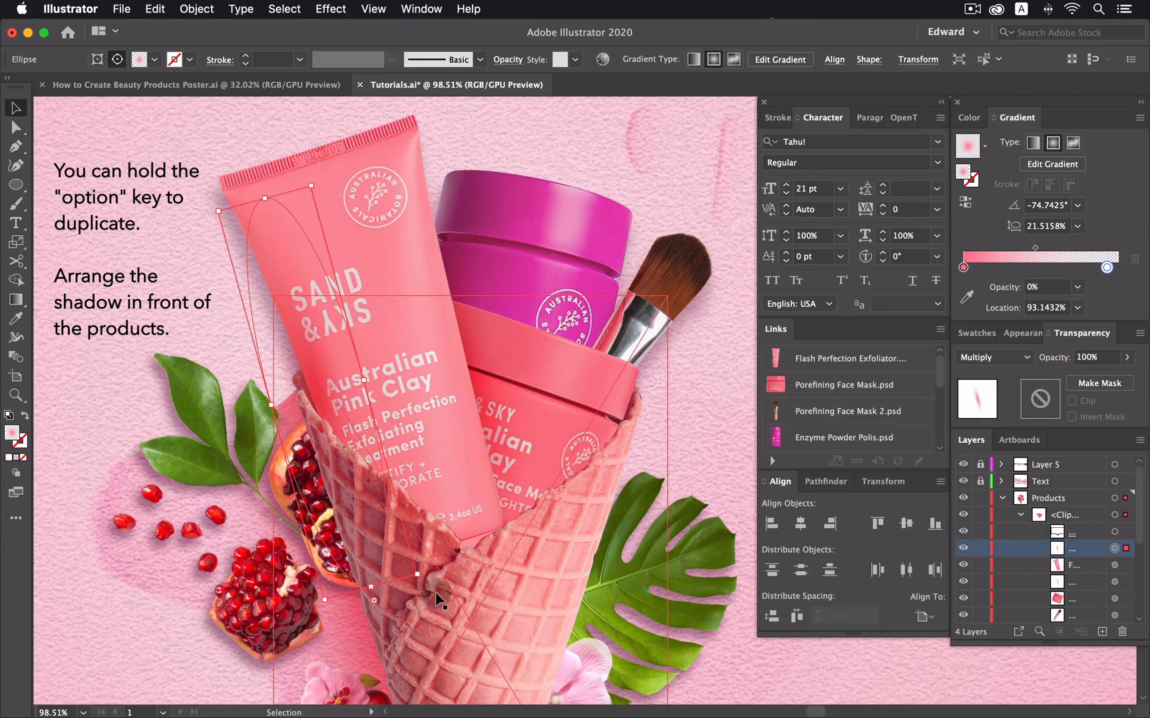
- Rotate the copied shadow to about -46° and reshape it across the tube's lower part along the cone's rim
drag(426, 584, 474, 531)
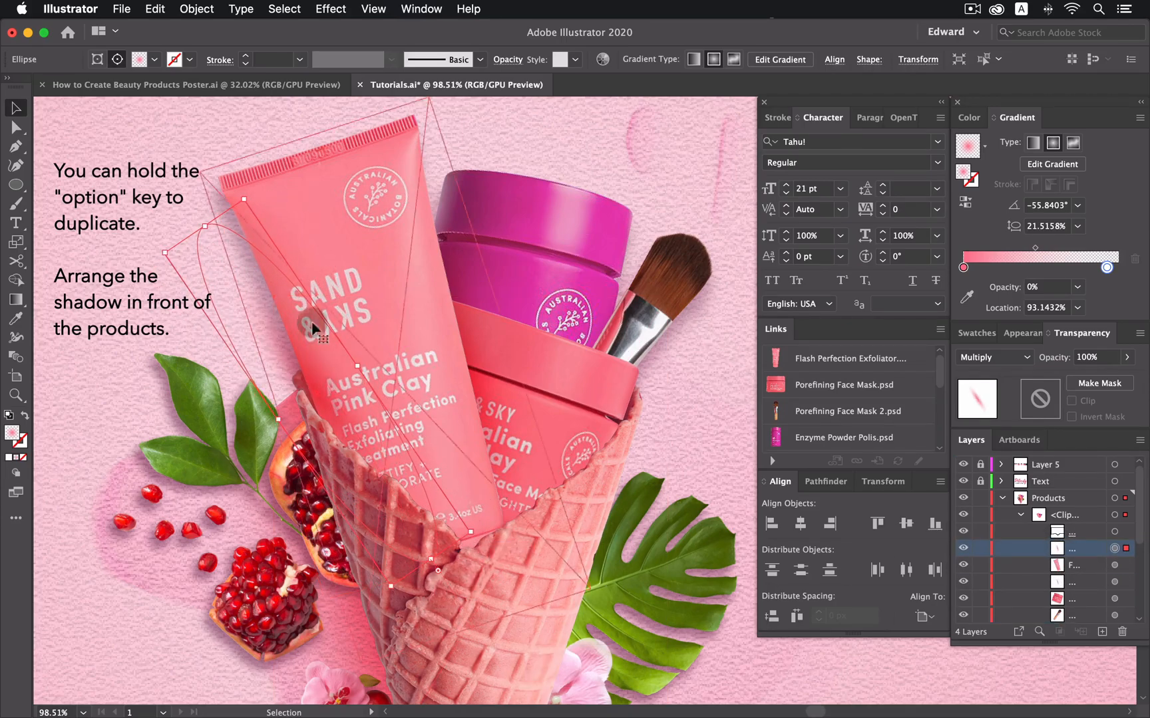
drag(274, 297, 330, 368)
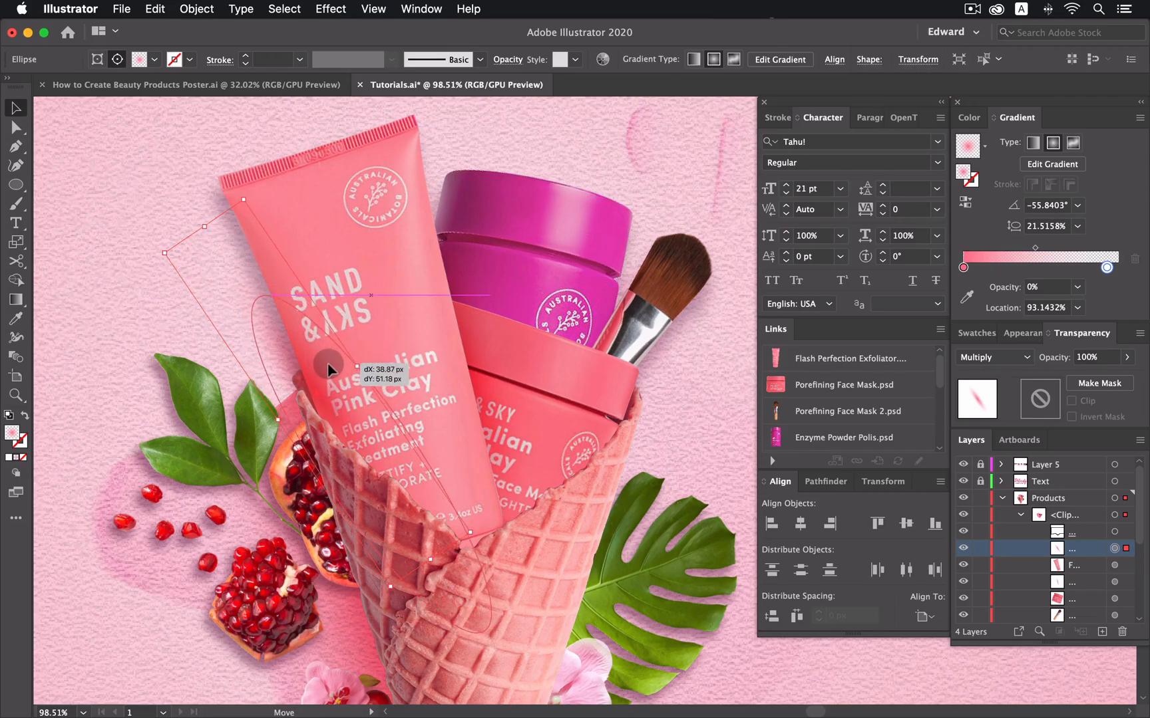
drag(560, 570, 567, 572)
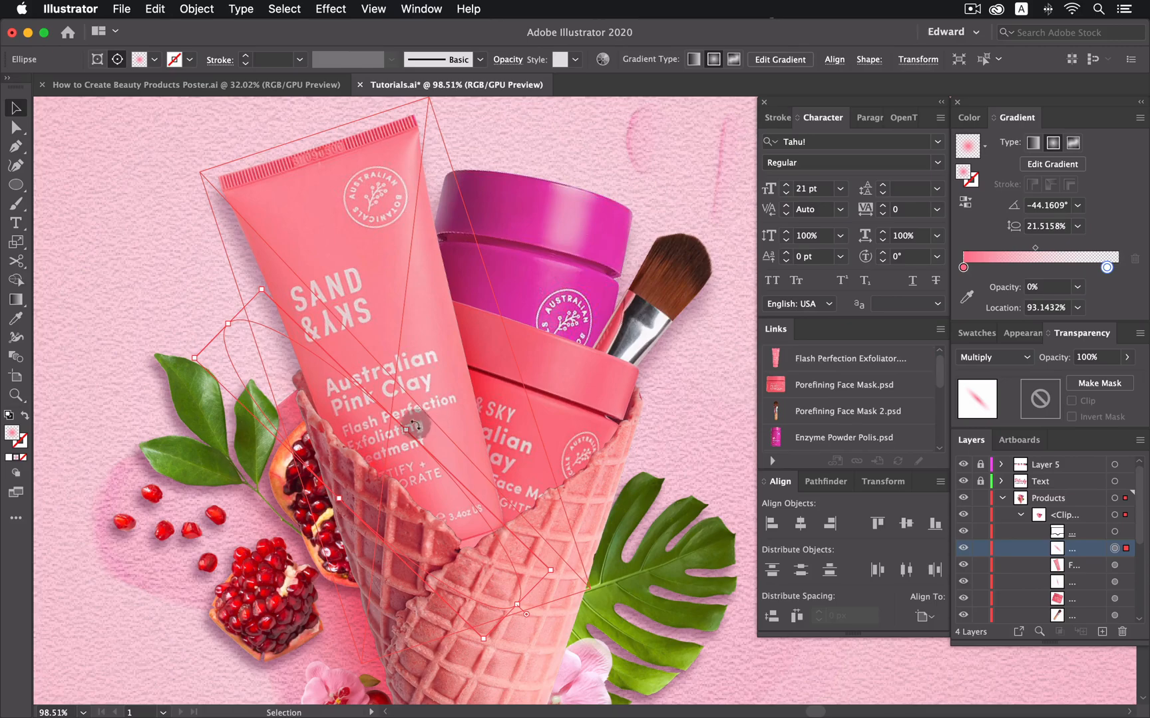
drag(518, 602, 558, 638)
drag(227, 311, 260, 273)
- Duplicate the tube's front shadow, rotate the copy to about -141° and fit it where the pink jar meets the cone's rim
drag(379, 422, 480, 405)
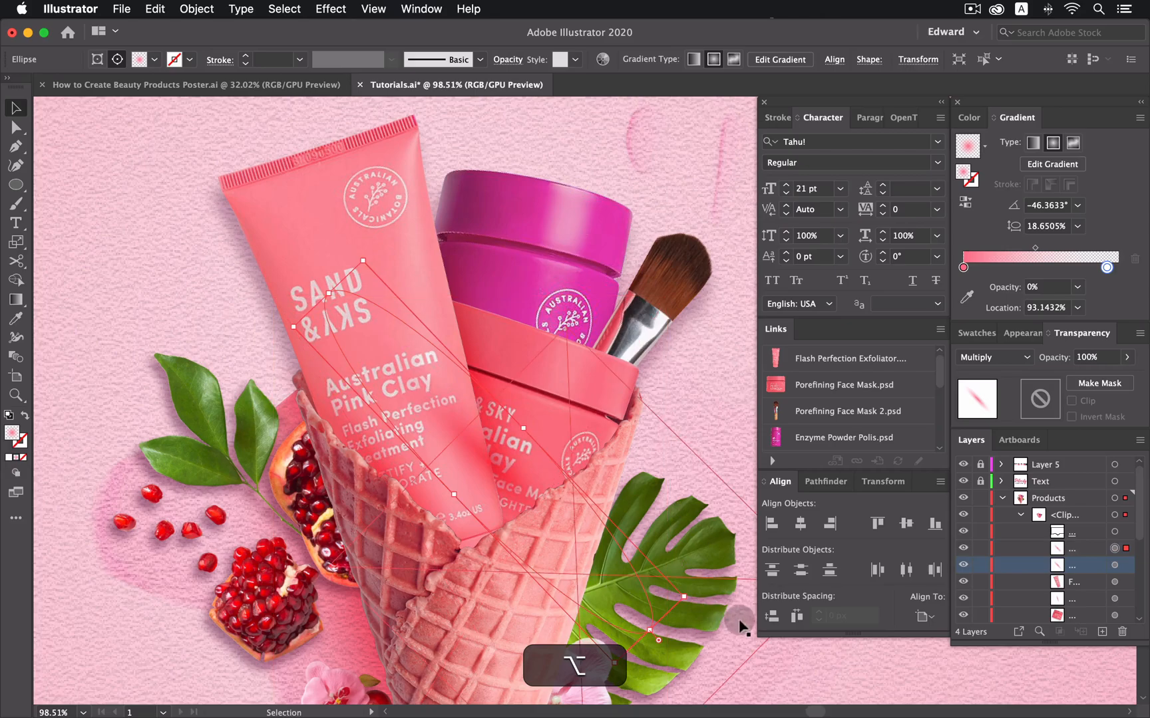
drag(692, 598, 359, 659)
drag(556, 385, 585, 428)
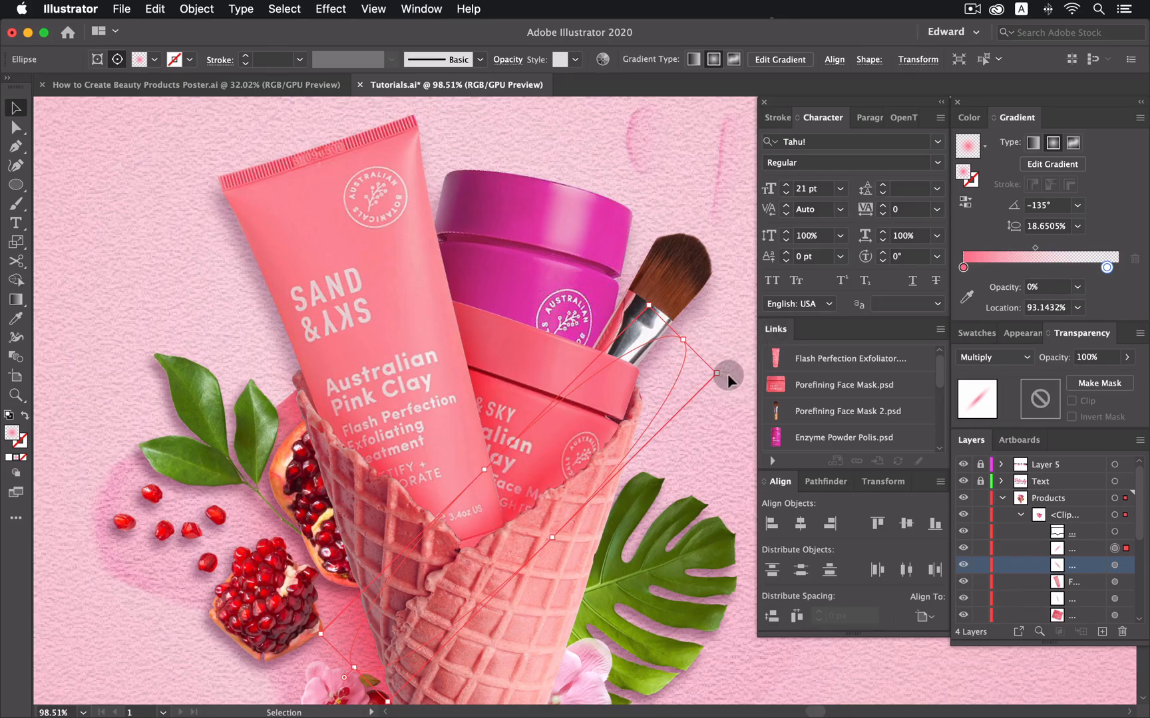
drag(723, 371, 683, 414)
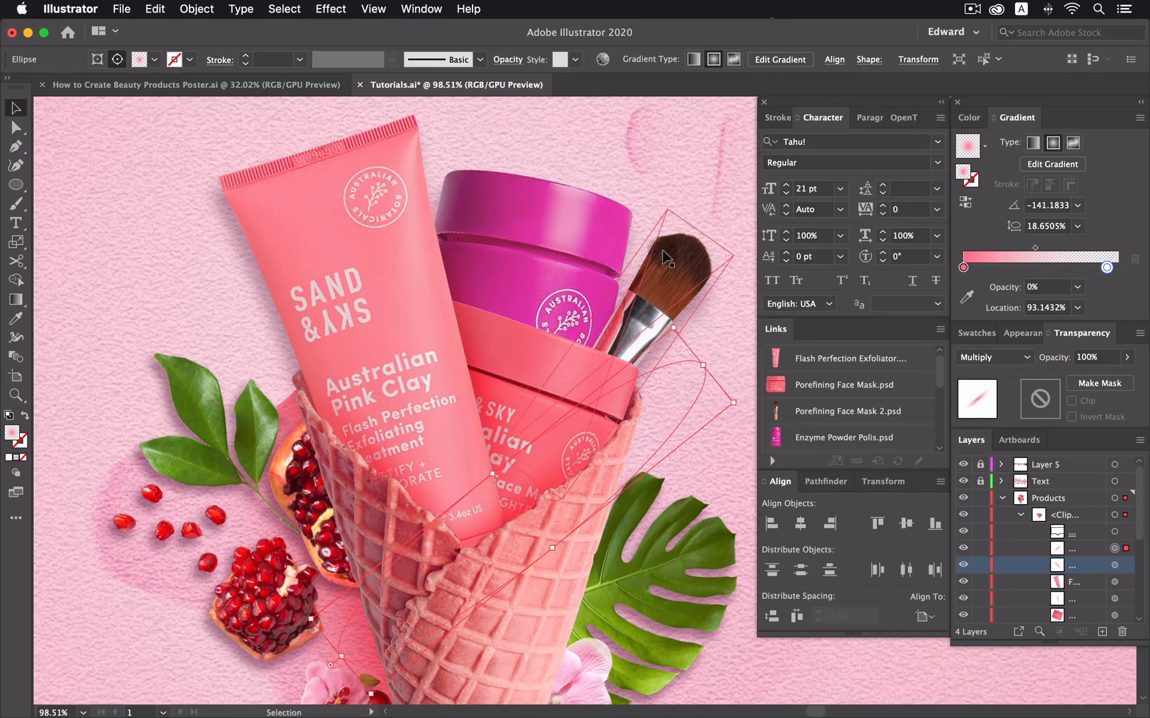
click(552, 138)
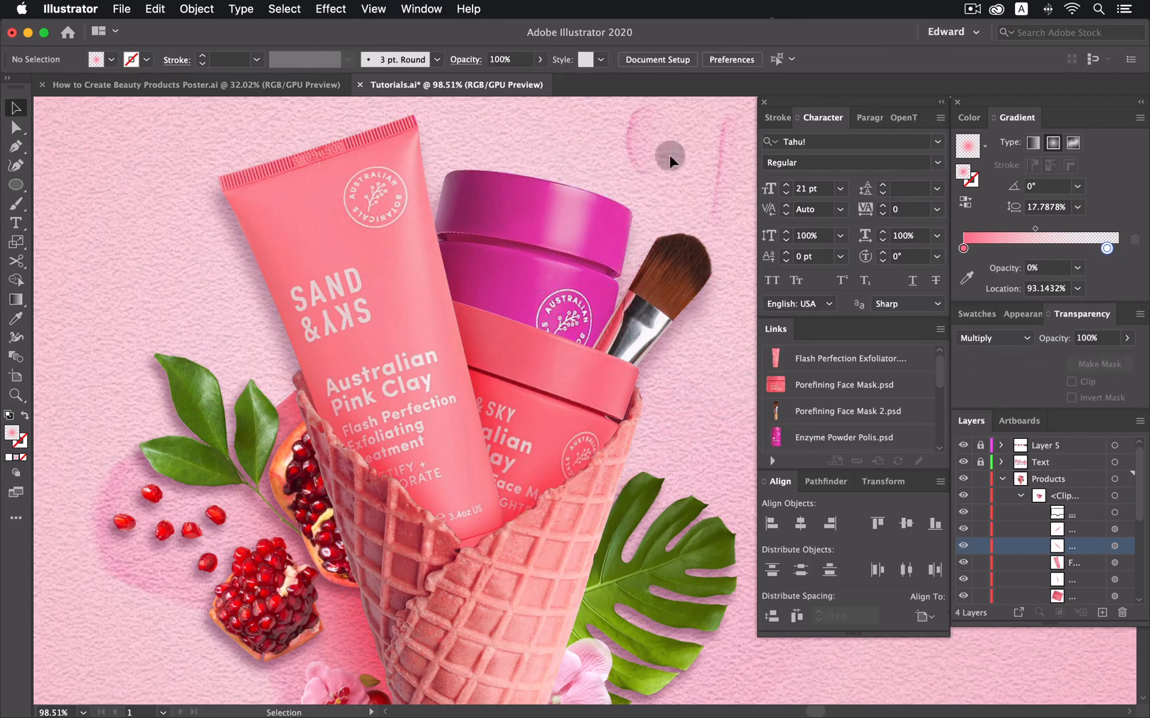
- Hide and reshow the tube's front shadow to compare its effect, and collapse the Products layer
click(964, 546)
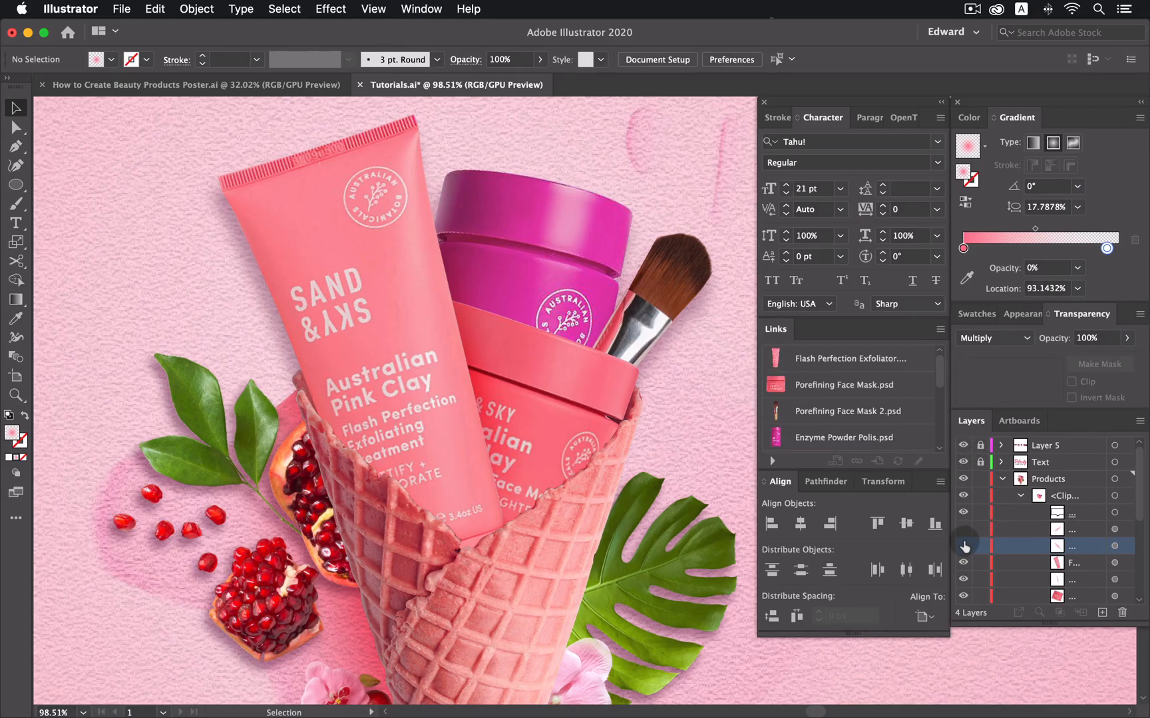
click(963, 544)
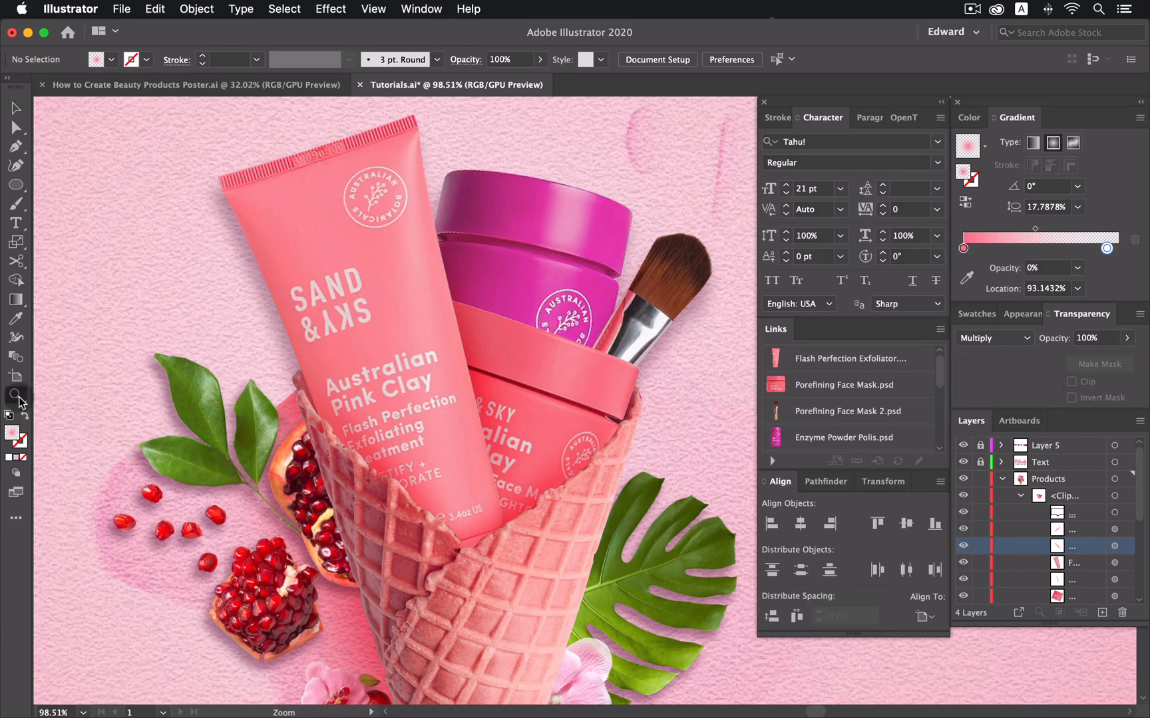
drag(676, 402, 471, 447)
drag(667, 427, 654, 404)
drag(621, 415, 628, 416)
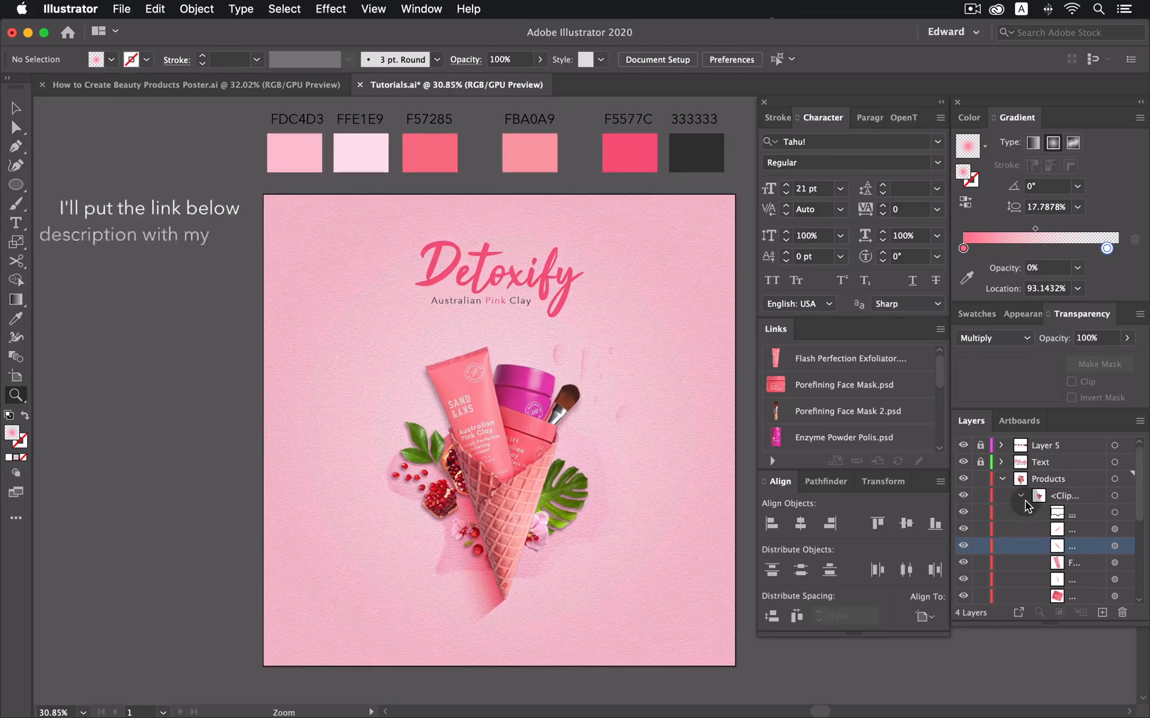
click(1020, 496)
click(1003, 480)
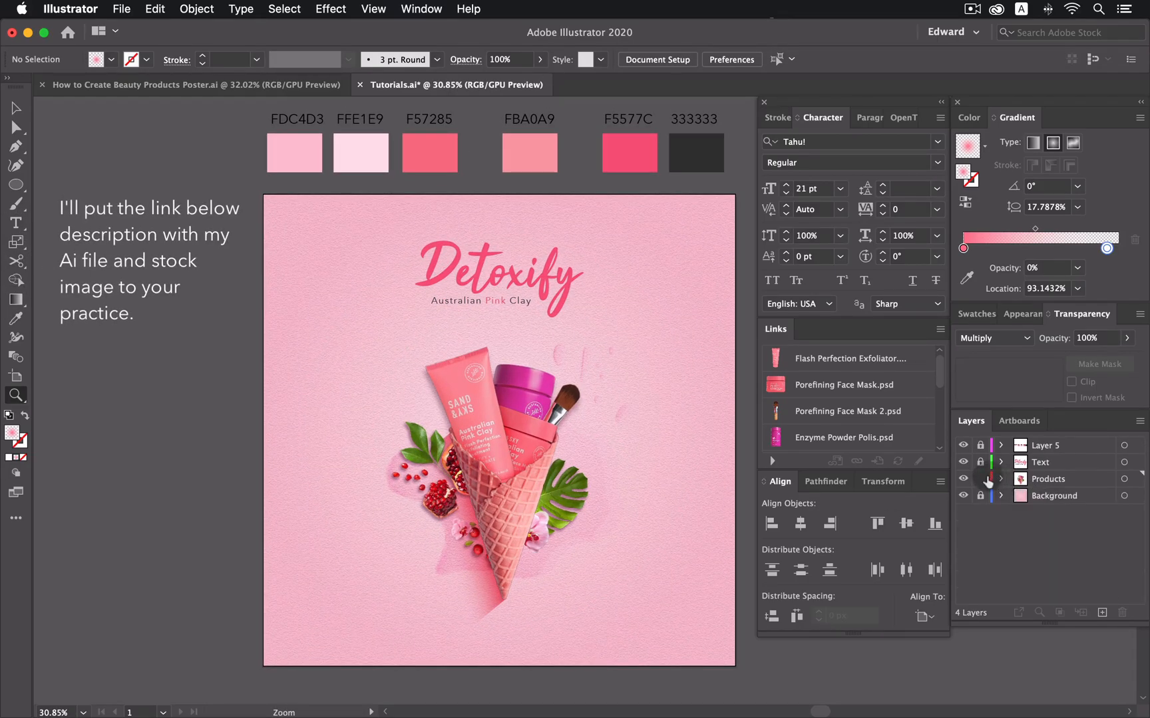